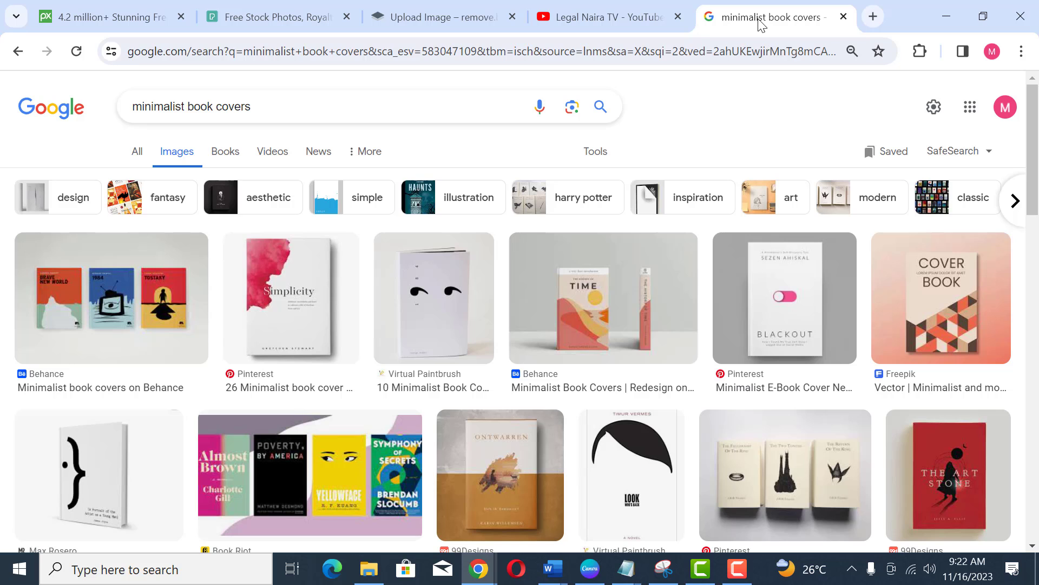
Step: Switch to the Canva cookbook design and add a new blank page after the DASH DIET cover
{"action": "scroll", "coordinate": [561, 320], "scroll_direction": "down", "scroll_amount": 3}
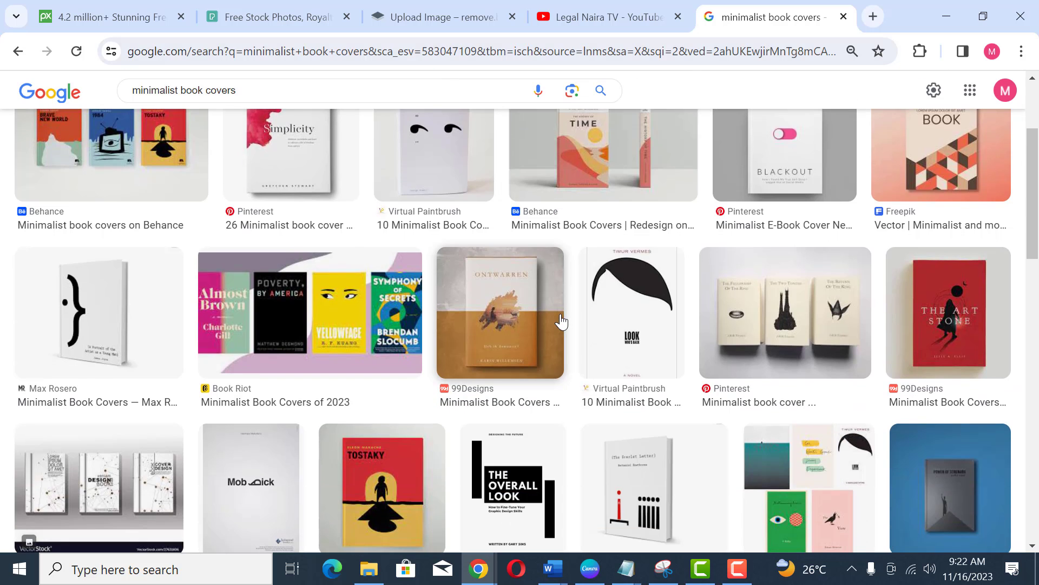
{"action": "scroll", "coordinate": [561, 320], "scroll_direction": "up", "scroll_amount": 3}
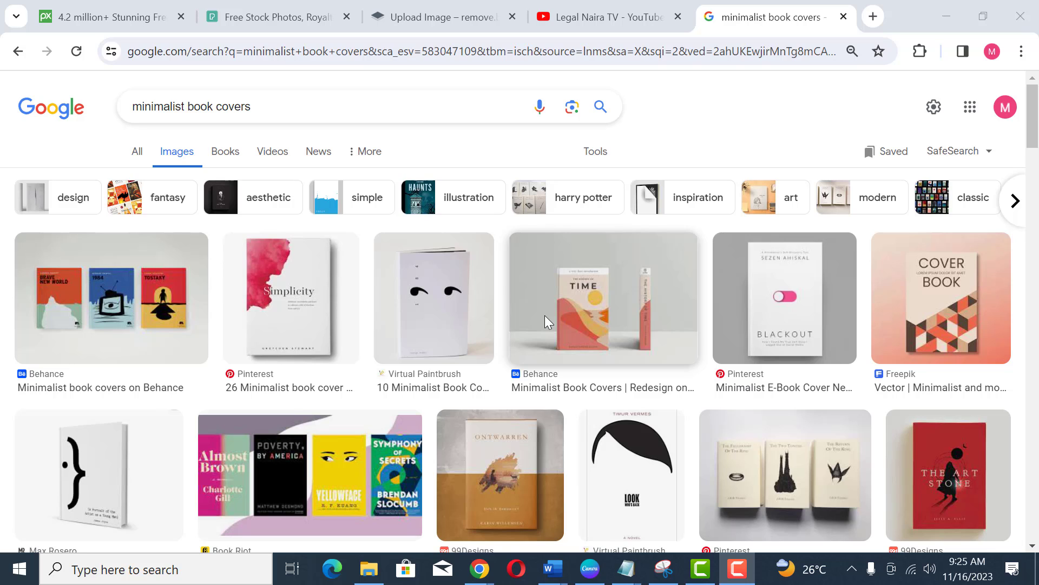
{"action": "key", "text": "alt+Tab"}
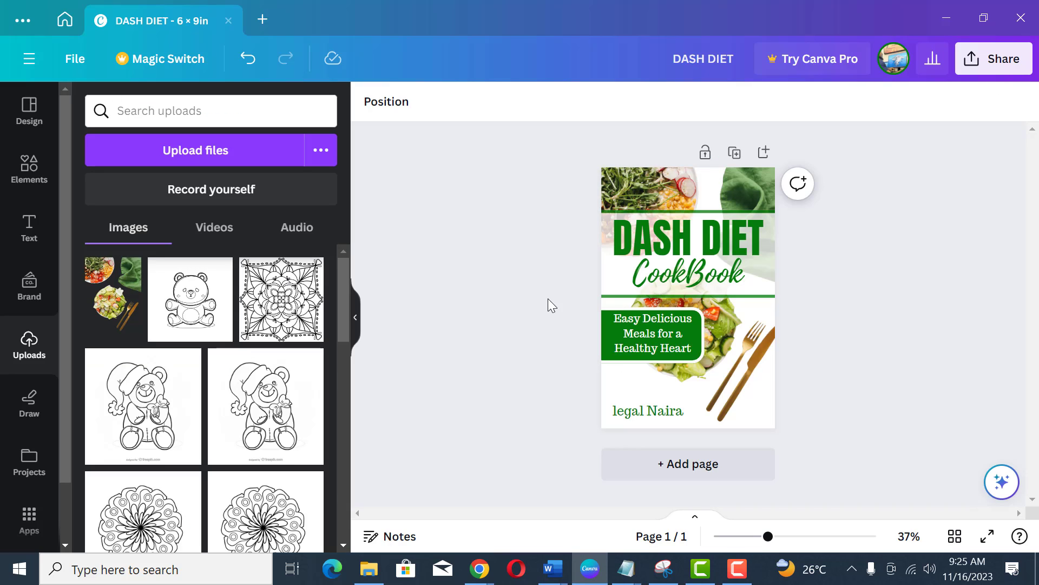
{"action": "left_click", "coordinate": [711, 464]}
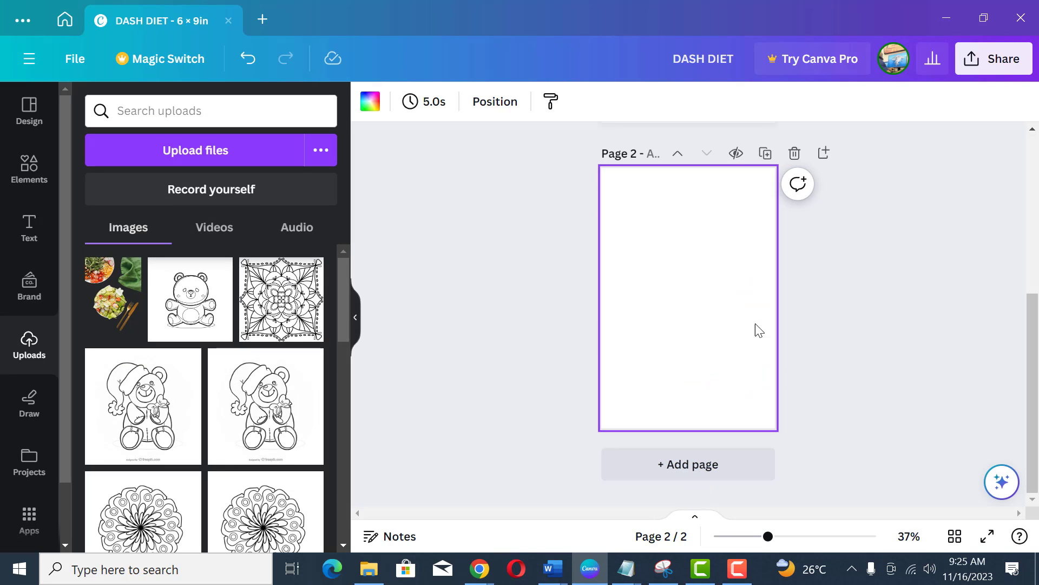
{"action": "left_click", "coordinate": [783, 536]}
{"action": "left_click", "coordinate": [1032, 128]}
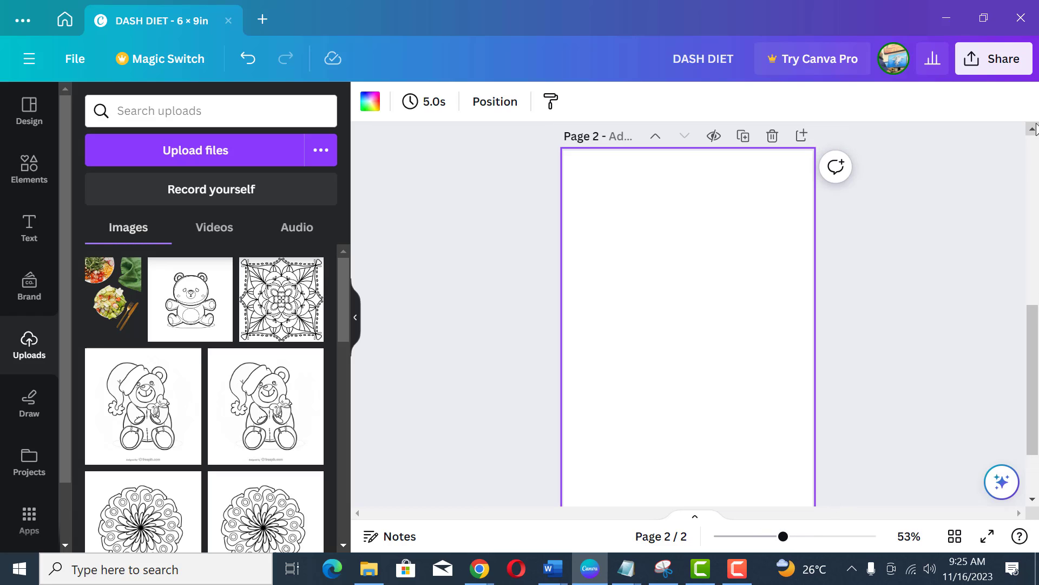
{"action": "left_click", "coordinate": [773, 537]}
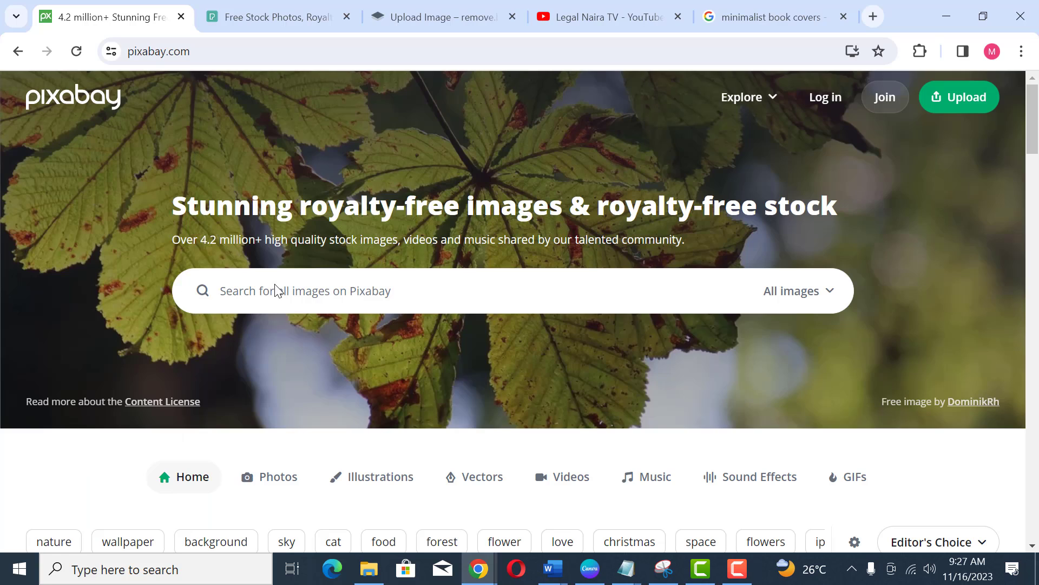
Step: Search Pixabay for love background images
{"action": "left_click", "coordinate": [231, 18]}
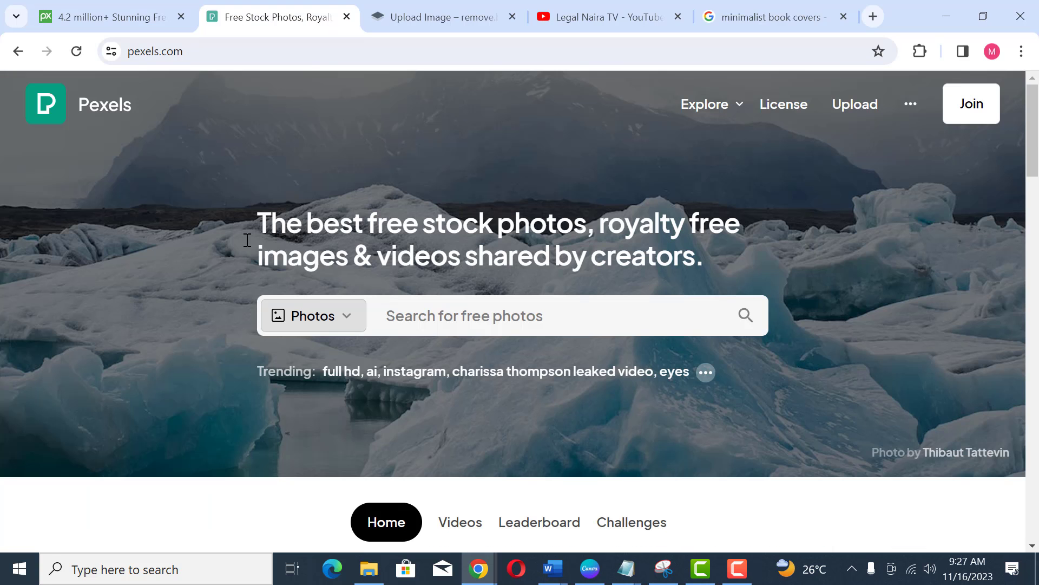
{"action": "left_click", "coordinate": [102, 24]}
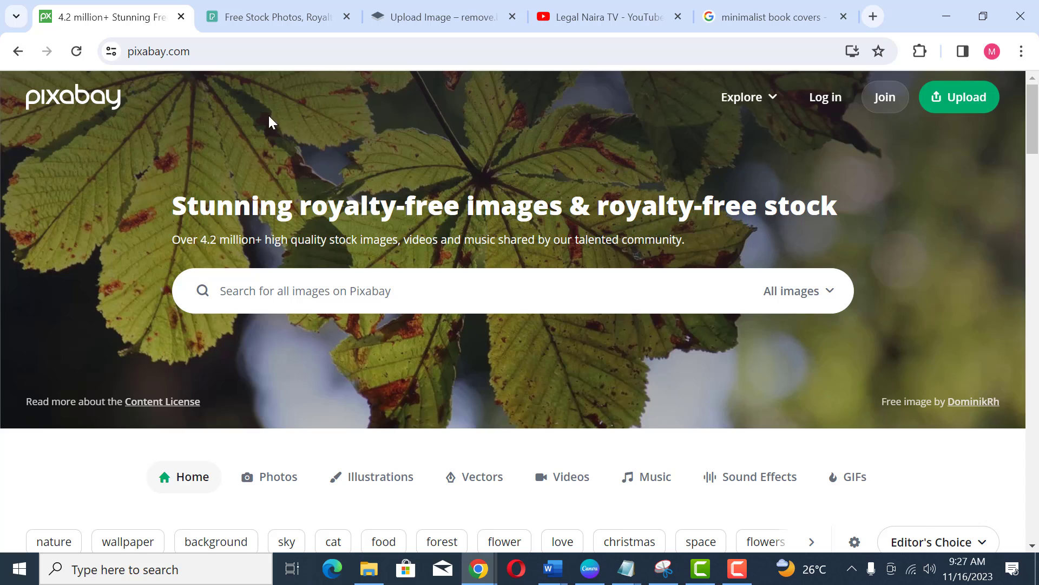
{"action": "left_click", "coordinate": [448, 293]}
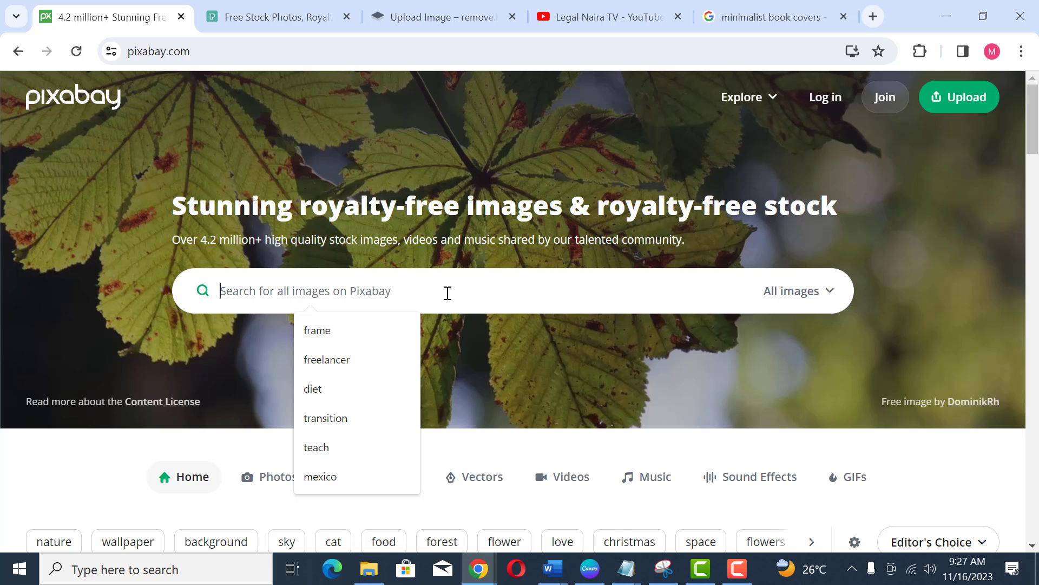
{"action": "type", "text": "love back"}
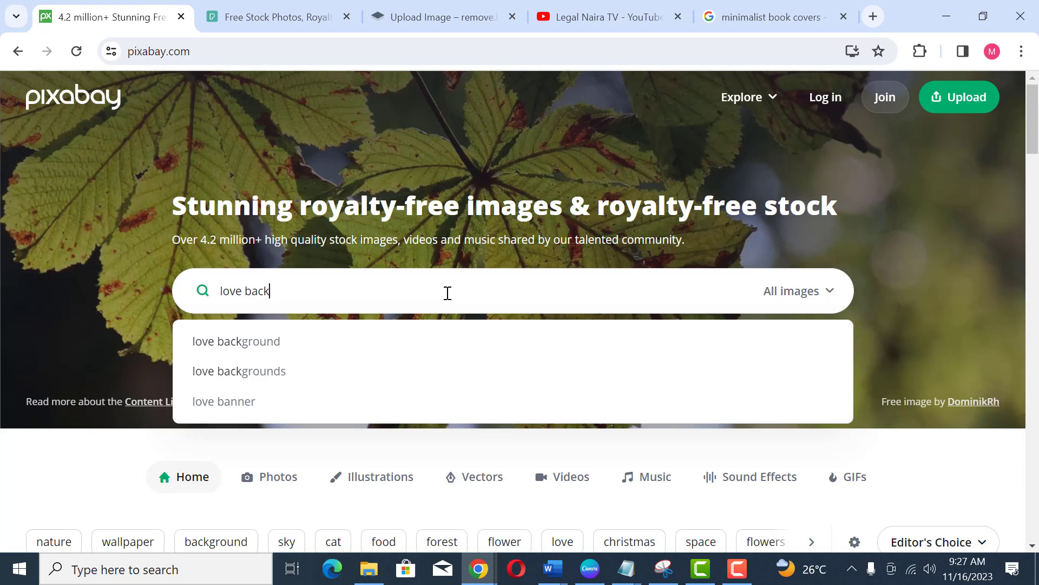
{"action": "type", "text": "ground"}
{"action": "key", "text": "Return"}
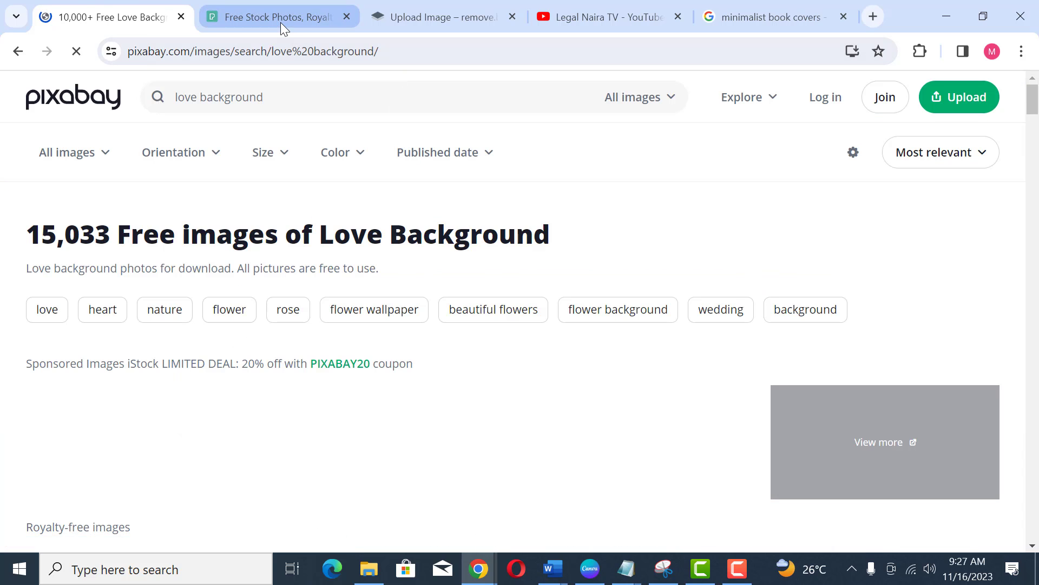
Step: Search Pexels for relationship background photos
{"action": "left_click", "coordinate": [281, 21]}
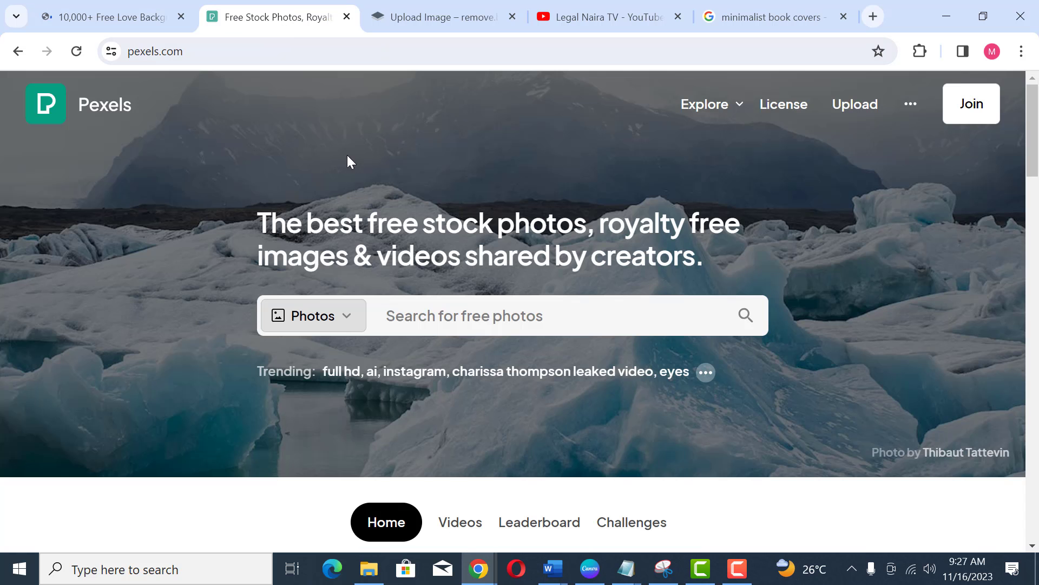
{"action": "left_click", "coordinate": [409, 321]}
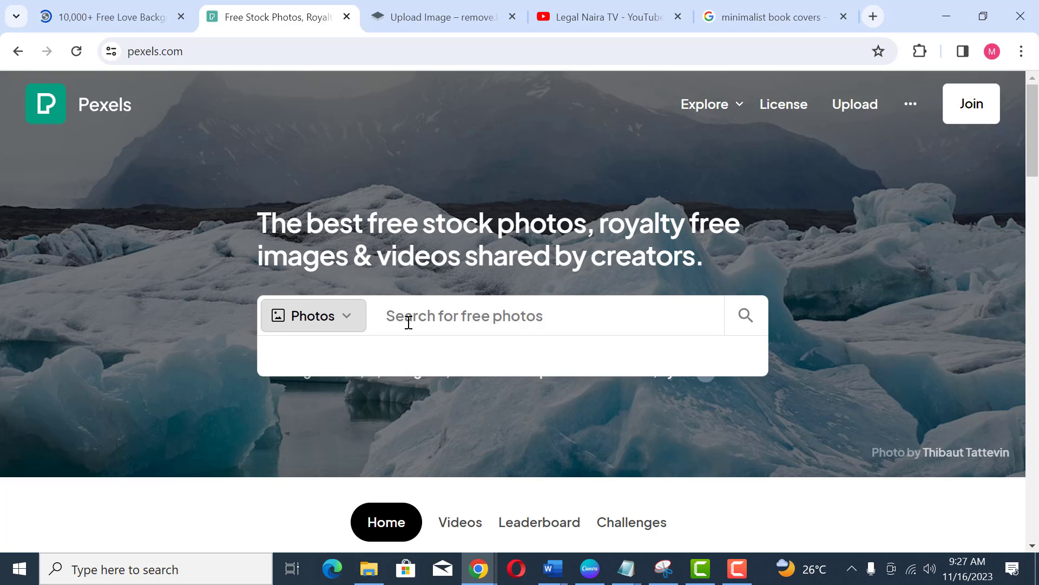
{"action": "type", "text": "relationship ba"}
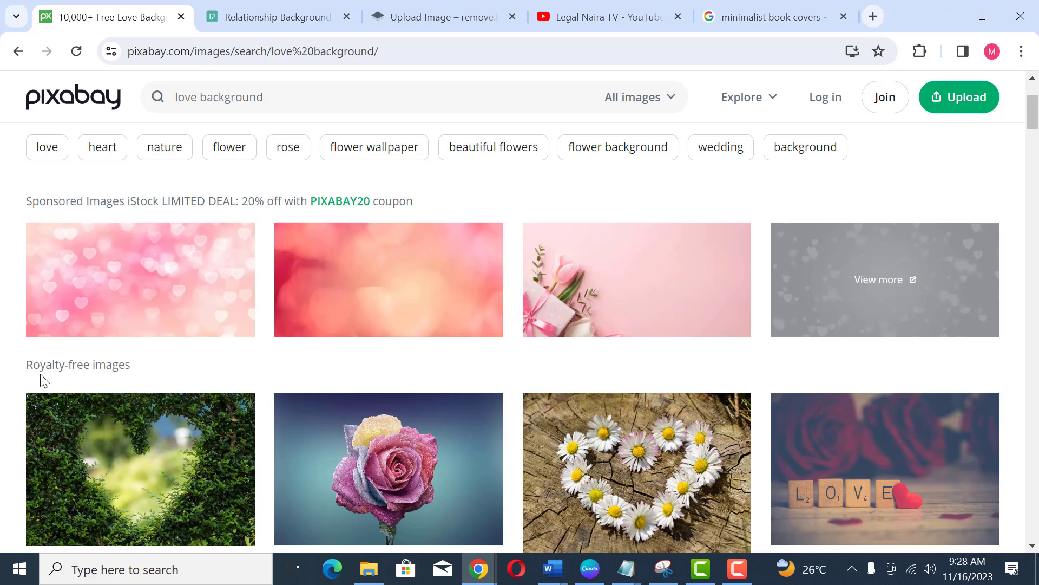
Step: Browse the Pixabay love background results for a suitable cover image
{"action": "scroll", "coordinate": [458, 400], "scroll_direction": "down", "scroll_amount": 2}
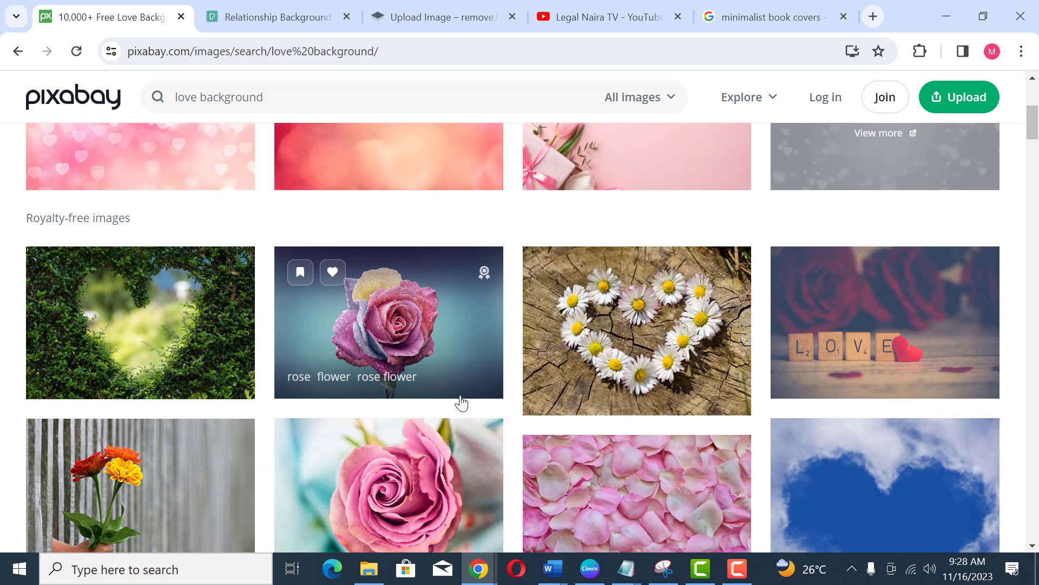
{"action": "scroll", "coordinate": [460, 398], "scroll_direction": "up", "scroll_amount": 2}
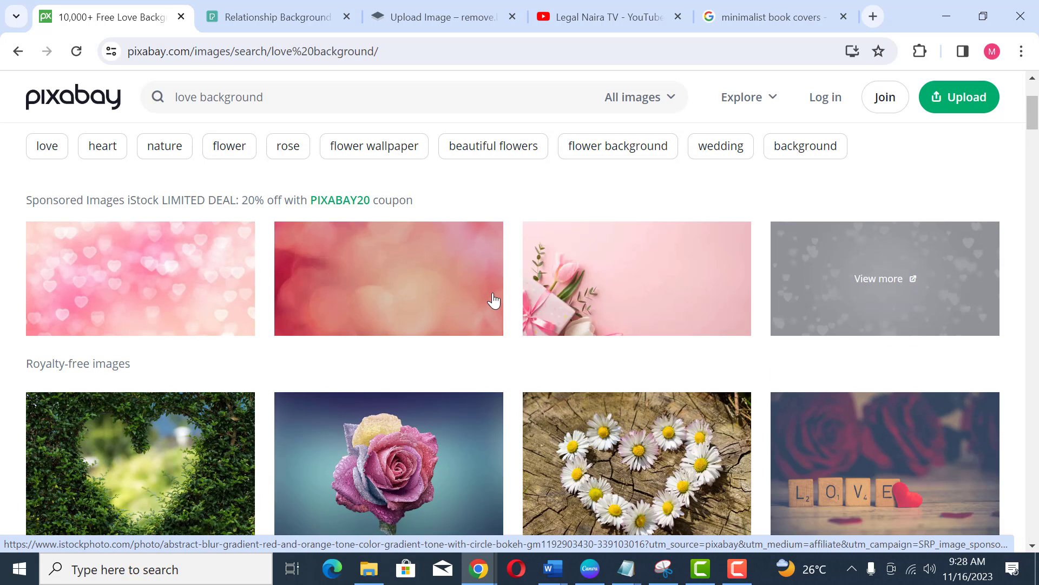
{"action": "scroll", "coordinate": [488, 300], "scroll_direction": "down", "scroll_amount": 1}
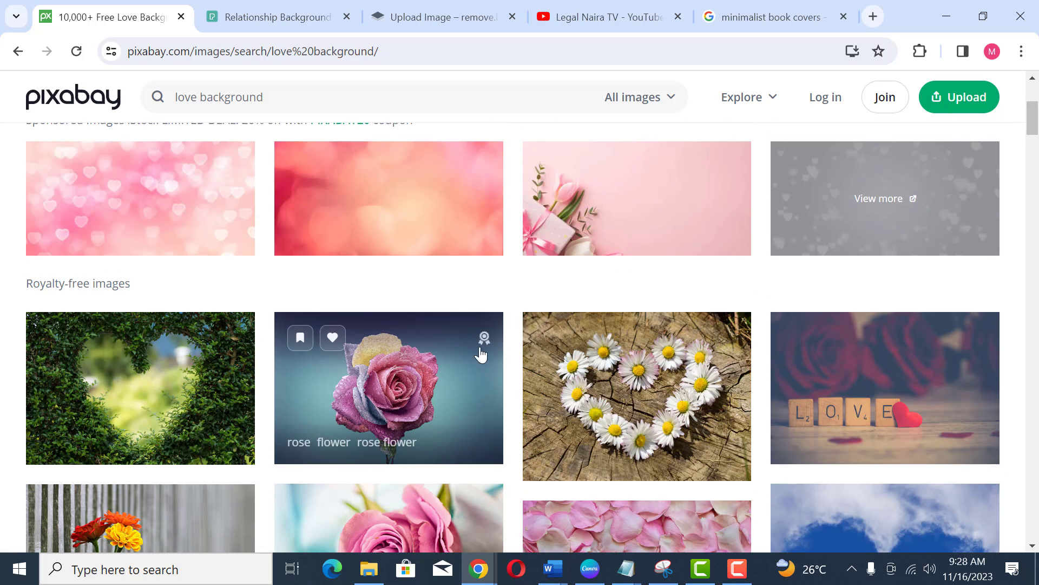
{"action": "scroll", "coordinate": [612, 337], "scroll_direction": "down", "scroll_amount": 5}
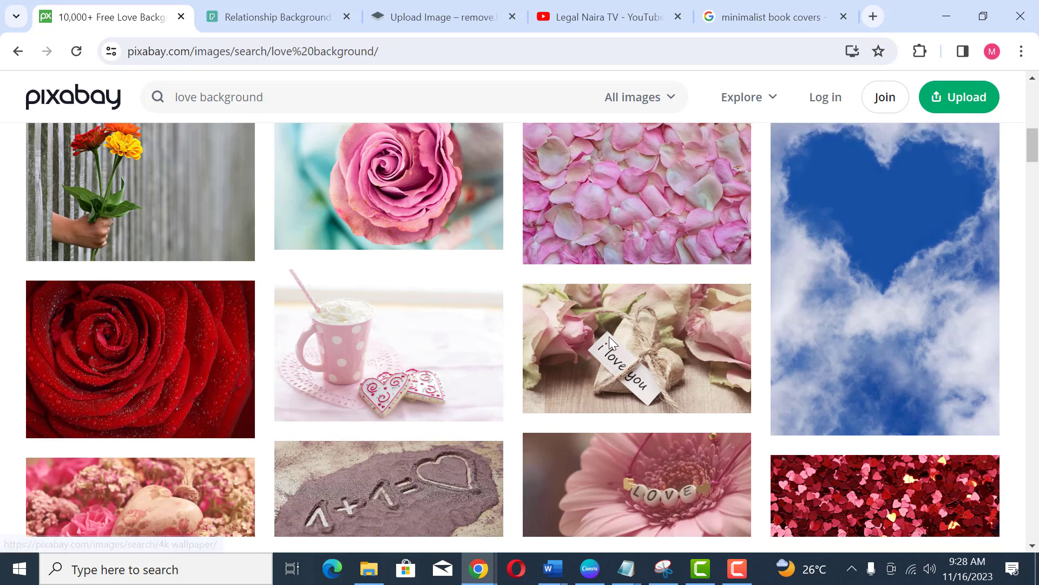
{"action": "scroll", "coordinate": [609, 338], "scroll_direction": "up", "scroll_amount": 1}
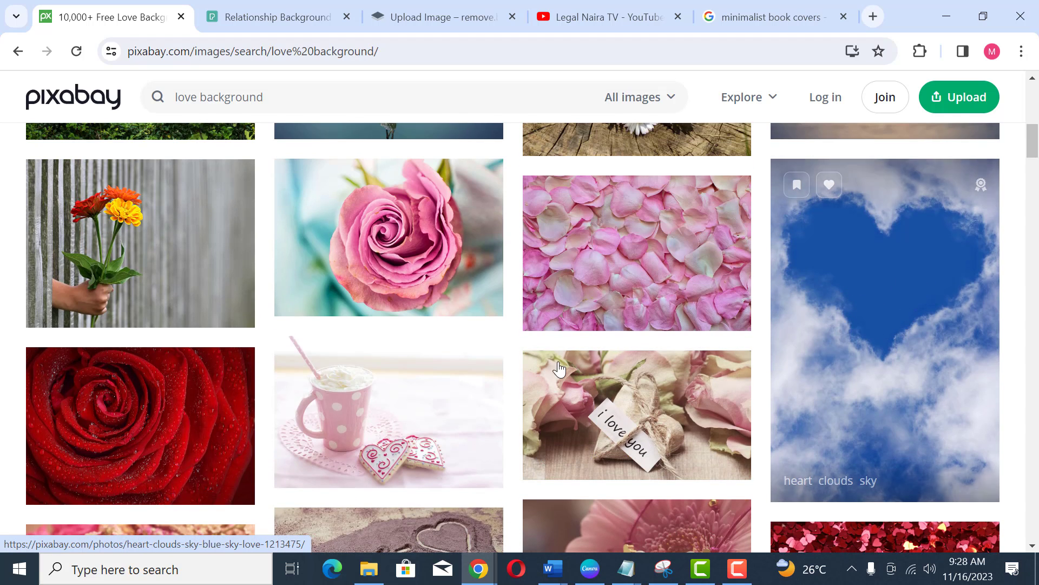
{"action": "scroll", "coordinate": [483, 379], "scroll_direction": "down", "scroll_amount": 8}
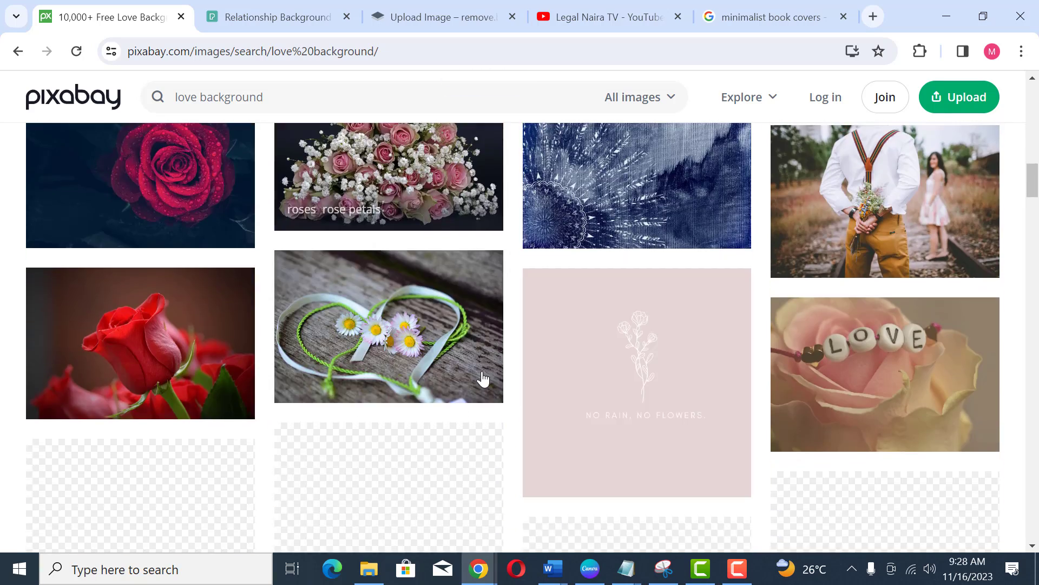
{"action": "scroll", "coordinate": [484, 379], "scroll_direction": "up", "scroll_amount": 3}
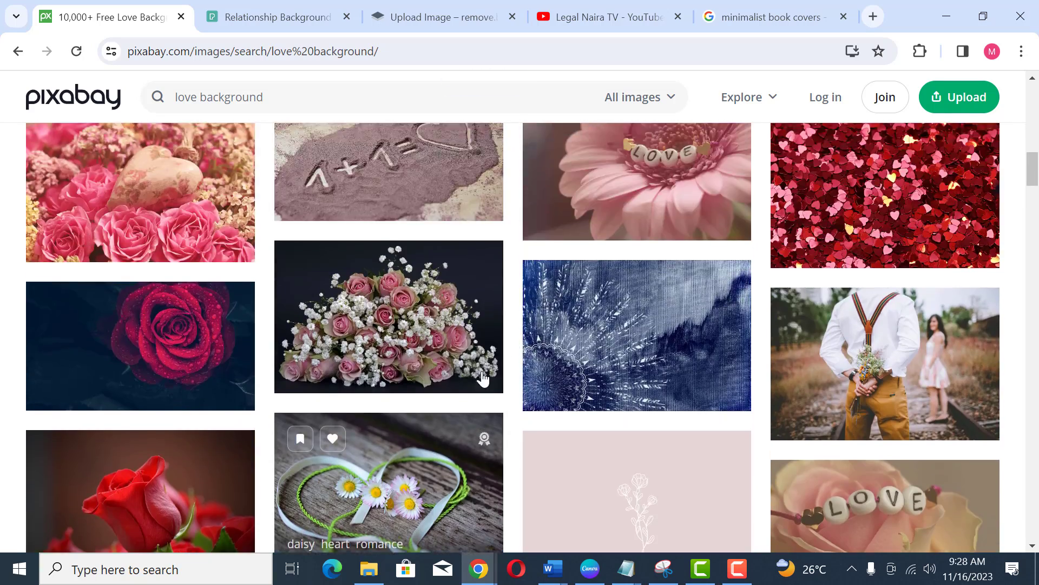
{"action": "scroll", "coordinate": [483, 379], "scroll_direction": "down", "scroll_amount": 8}
{"action": "scroll", "coordinate": [483, 379], "scroll_direction": "down", "scroll_amount": 9}
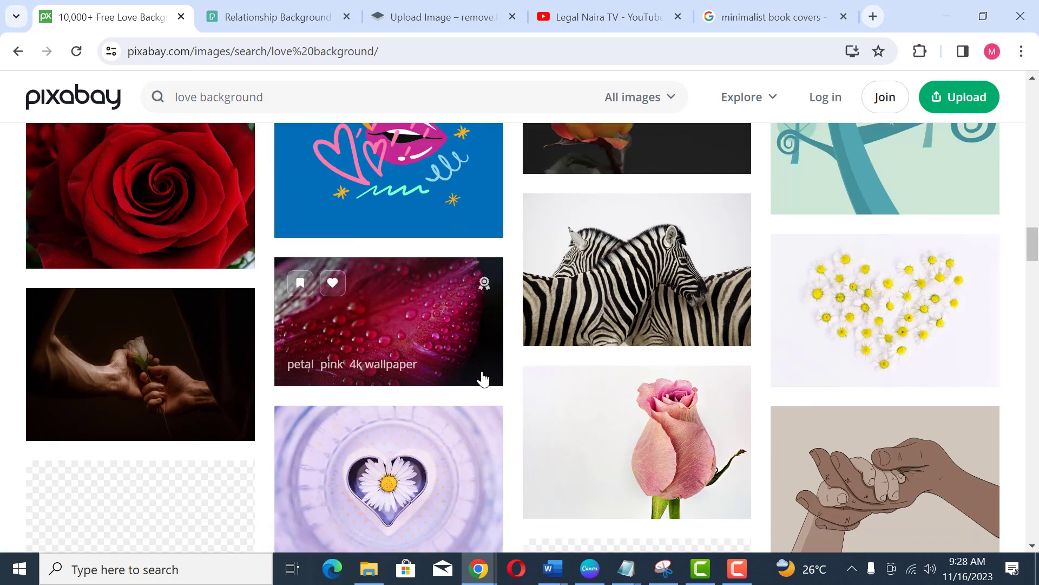
{"action": "scroll", "coordinate": [484, 379], "scroll_direction": "up", "scroll_amount": 10}
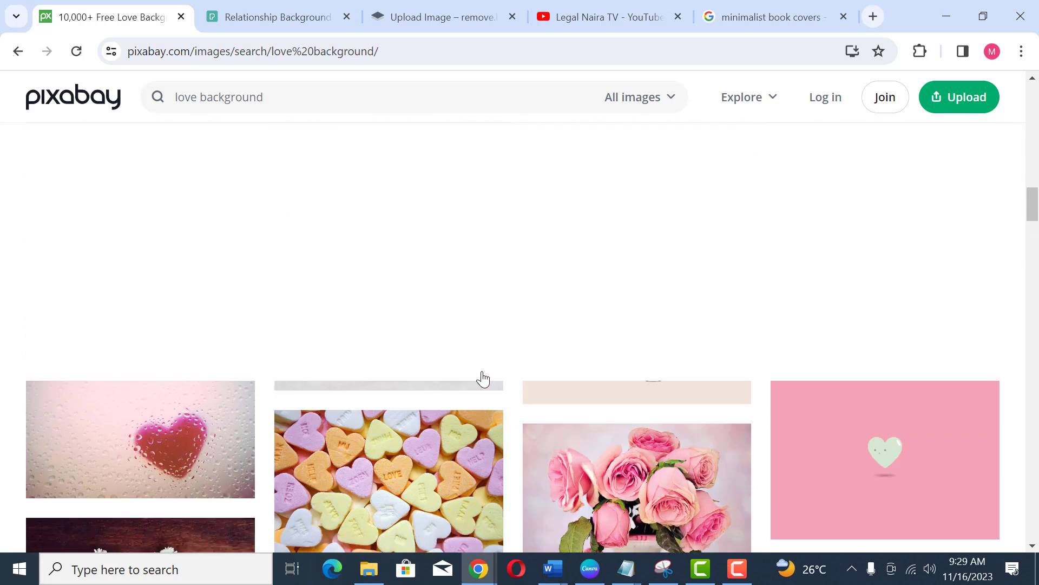
Step: Change the Pixabay search to romantic background
{"action": "double_click", "coordinate": [187, 98]}
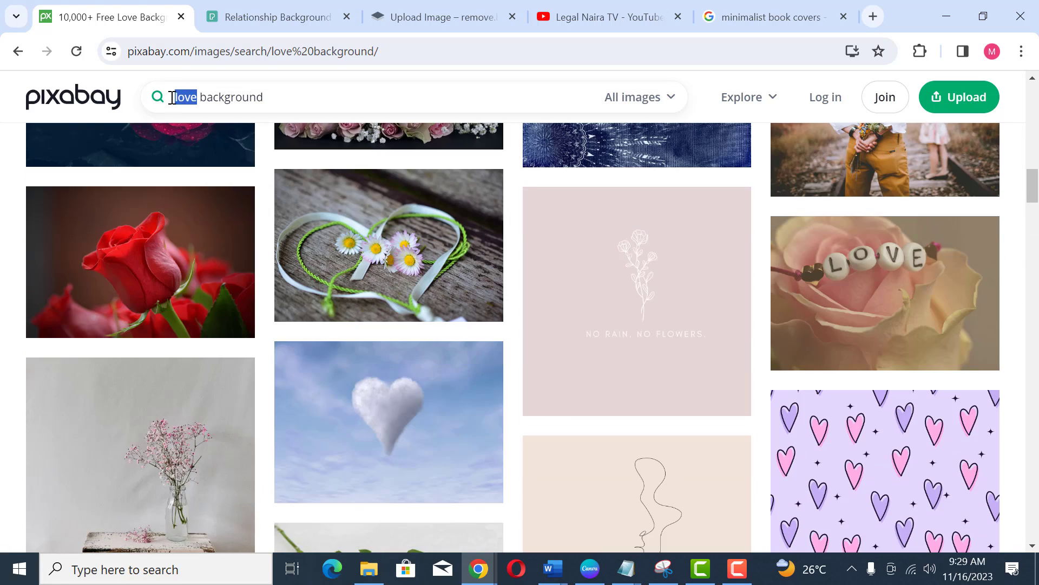
{"action": "type", "text": "romanti"}
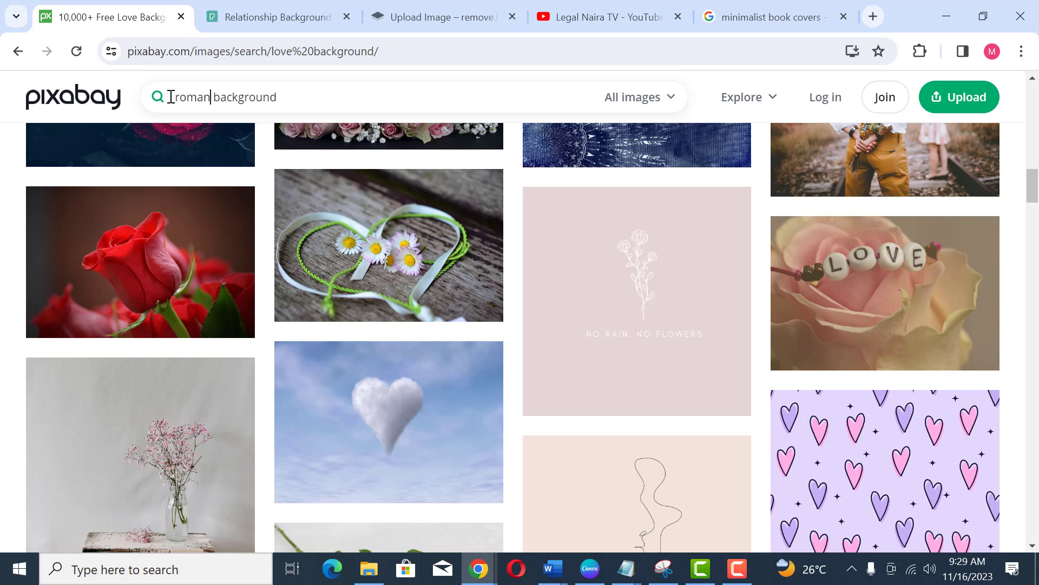
{"action": "type", "text": "c"}
{"action": "key", "text": "Return"}
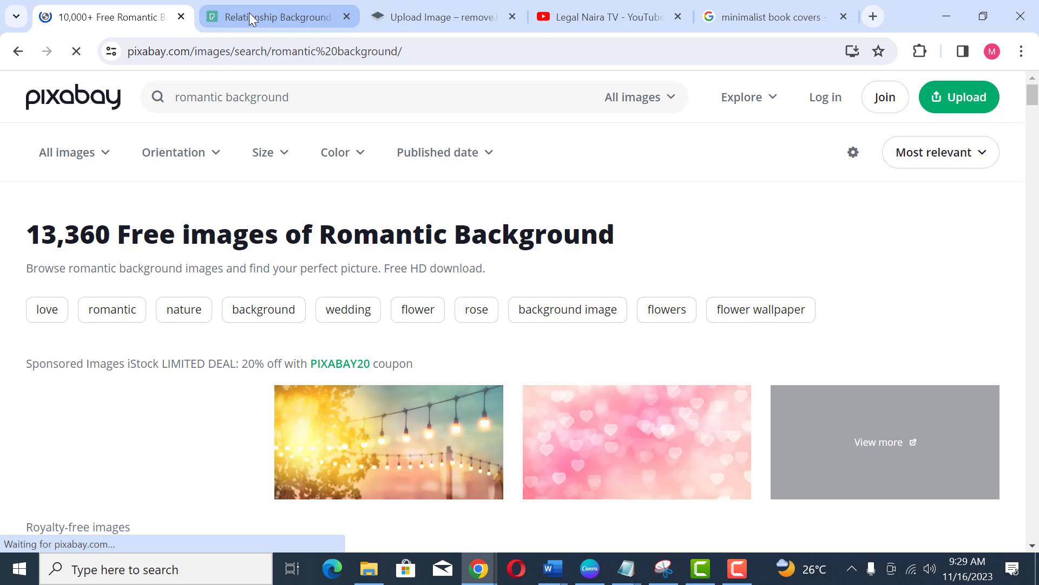
Step: Browse the Pexels relationship background results for a suitable cover image
{"action": "left_click", "coordinate": [253, 12]}
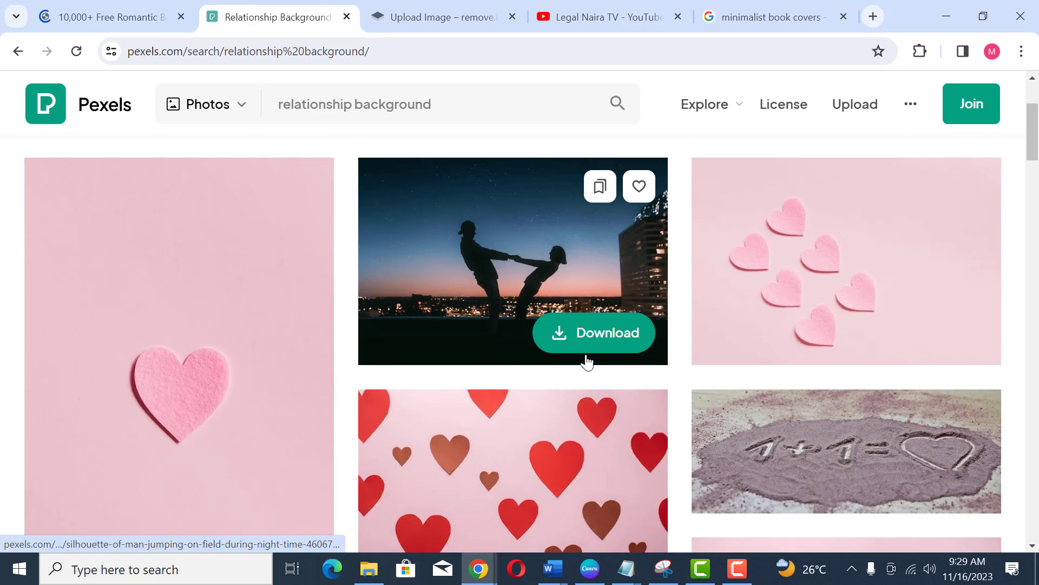
{"action": "scroll", "coordinate": [443, 339], "scroll_direction": "up", "scroll_amount": 2}
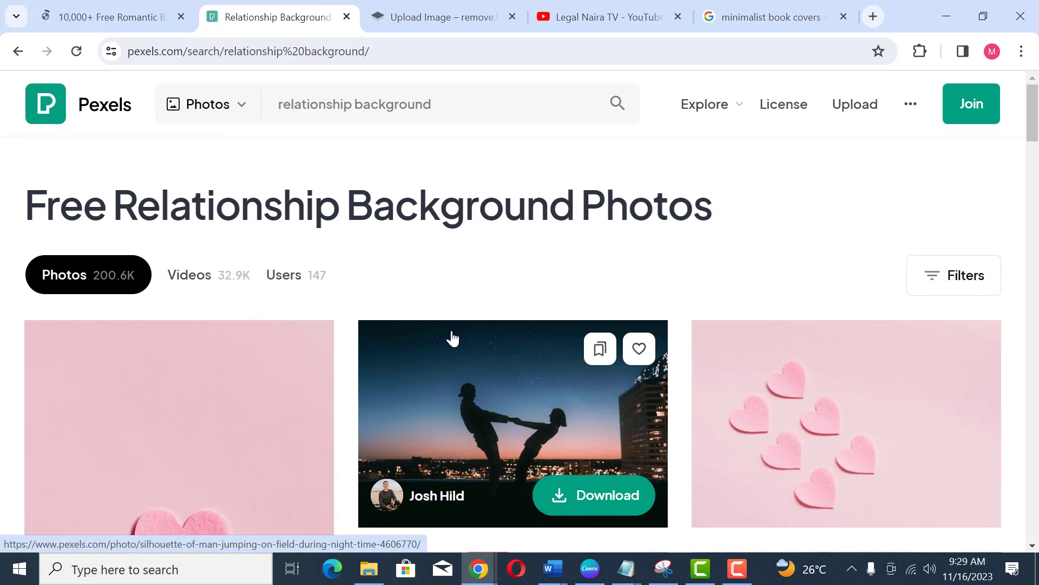
{"action": "scroll", "coordinate": [498, 379], "scroll_direction": "down", "scroll_amount": 4}
{"action": "scroll", "coordinate": [525, 357], "scroll_direction": "down", "scroll_amount": 6}
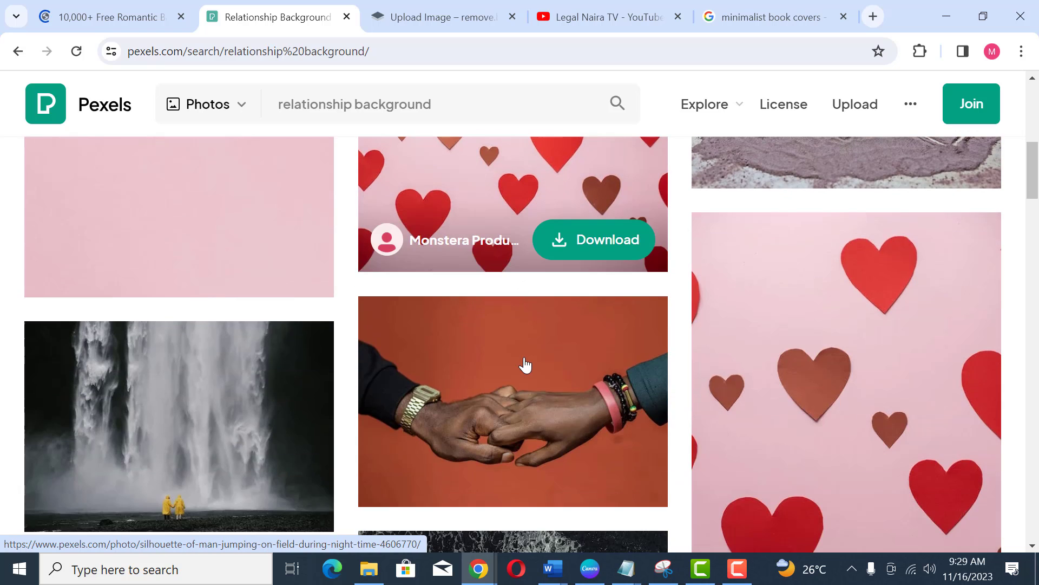
{"action": "scroll", "coordinate": [525, 364], "scroll_direction": "down", "scroll_amount": 3}
{"action": "scroll", "coordinate": [541, 360], "scroll_direction": "up", "scroll_amount": 3}
{"action": "scroll", "coordinate": [536, 361], "scroll_direction": "down", "scroll_amount": 3}
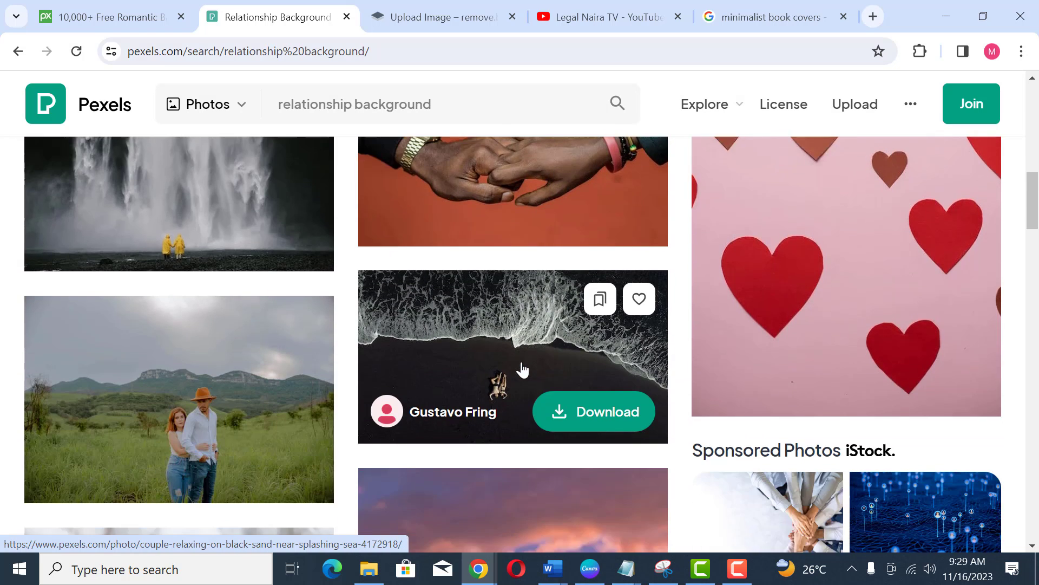
{"action": "scroll", "coordinate": [522, 366], "scroll_direction": "up", "scroll_amount": 3}
{"action": "scroll", "coordinate": [532, 420], "scroll_direction": "down", "scroll_amount": 3}
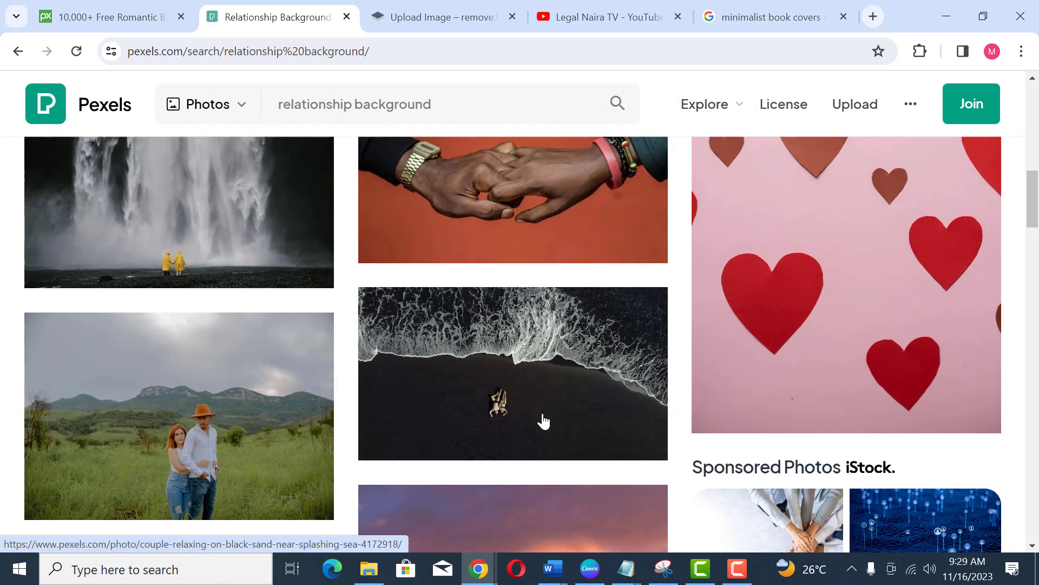
{"action": "scroll", "coordinate": [475, 402], "scroll_direction": "down", "scroll_amount": 5}
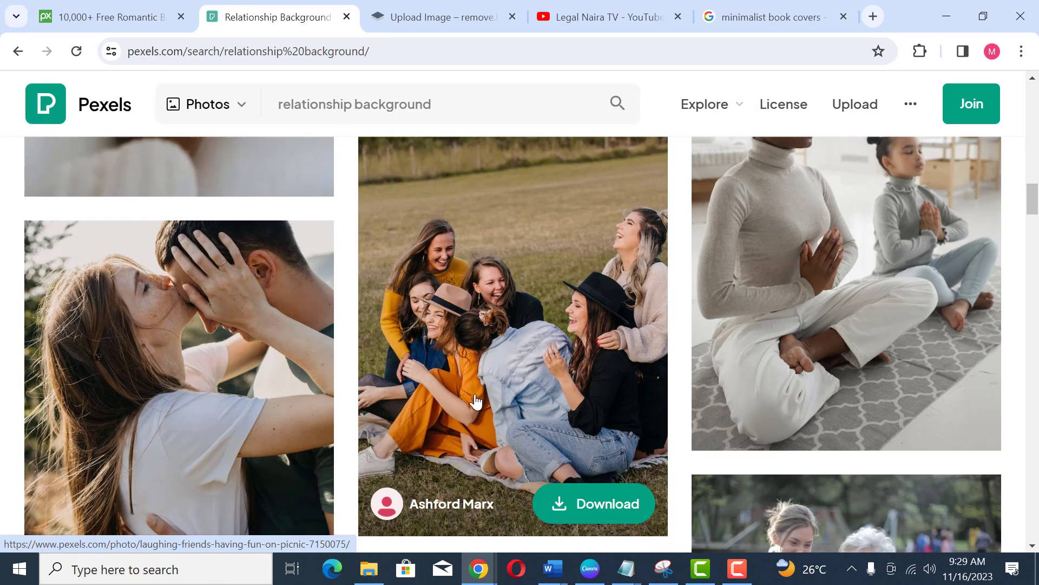
{"action": "scroll", "coordinate": [475, 401], "scroll_direction": "down", "scroll_amount": 7}
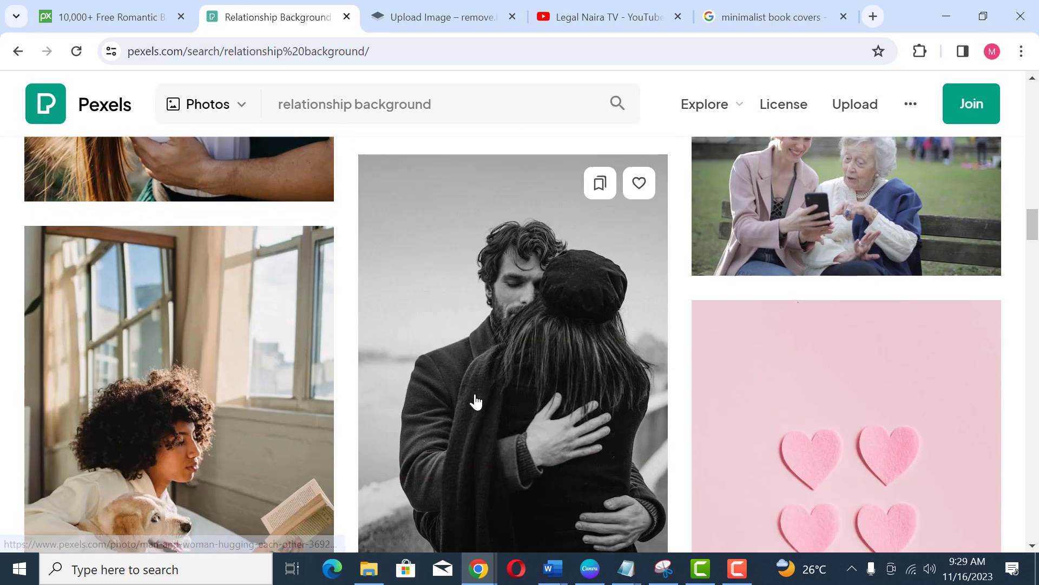
{"action": "scroll", "coordinate": [475, 402], "scroll_direction": "down", "scroll_amount": 10}
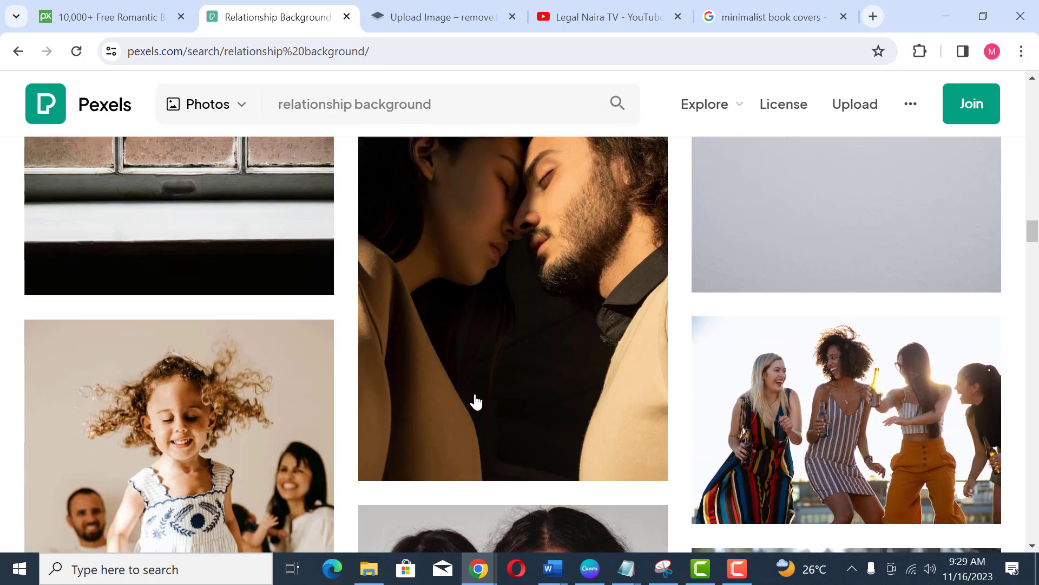
{"action": "scroll", "coordinate": [476, 402], "scroll_direction": "down", "scroll_amount": 6}
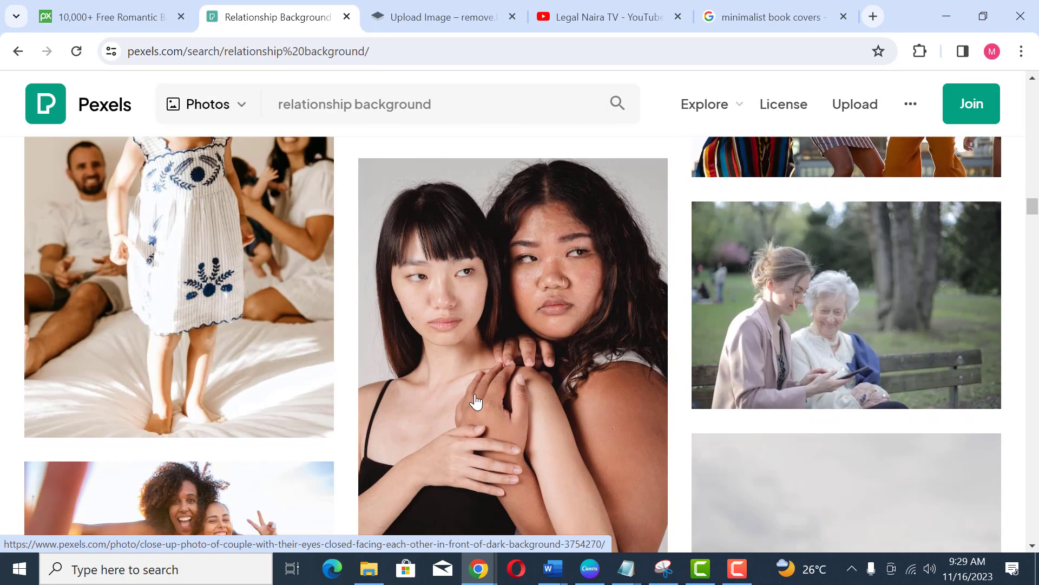
Step: Browse the Pexels relationship background results and open the silhouette photo of a couple holding hands at dusk
{"action": "scroll", "coordinate": [475, 402], "scroll_direction": "down", "scroll_amount": 9}
{"action": "scroll", "coordinate": [475, 402], "scroll_direction": "up", "scroll_amount": 16}
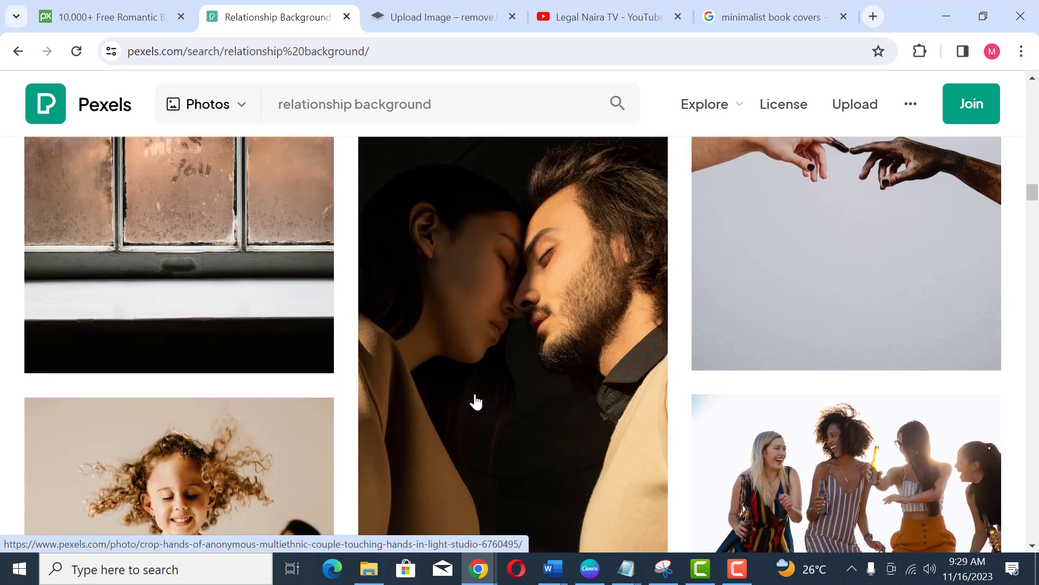
{"action": "scroll", "coordinate": [442, 396], "scroll_direction": "up", "scroll_amount": 12}
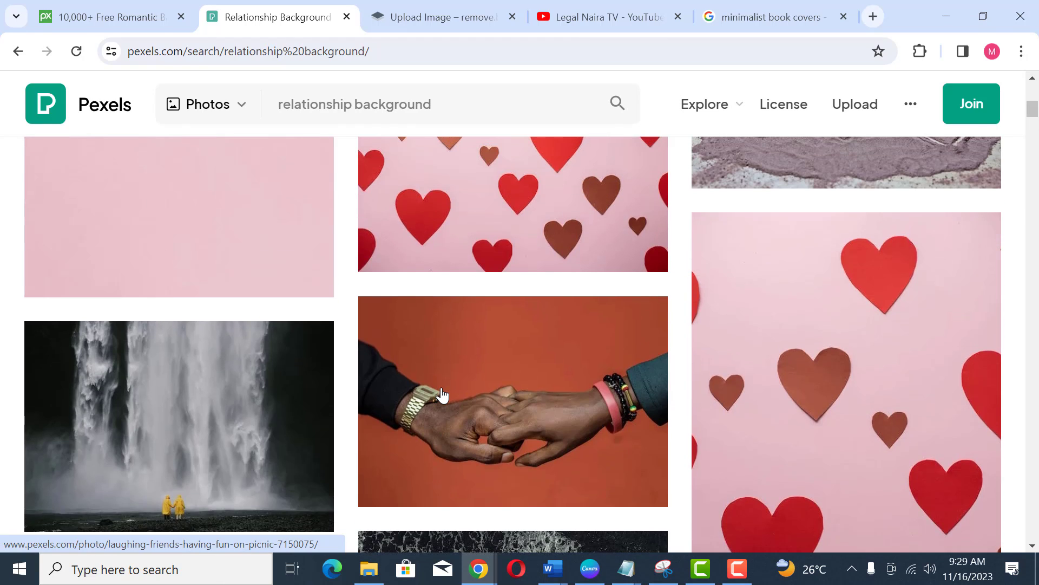
{"action": "scroll", "coordinate": [442, 396], "scroll_direction": "up", "scroll_amount": 9}
{"action": "scroll", "coordinate": [442, 395], "scroll_direction": "down", "scroll_amount": 1}
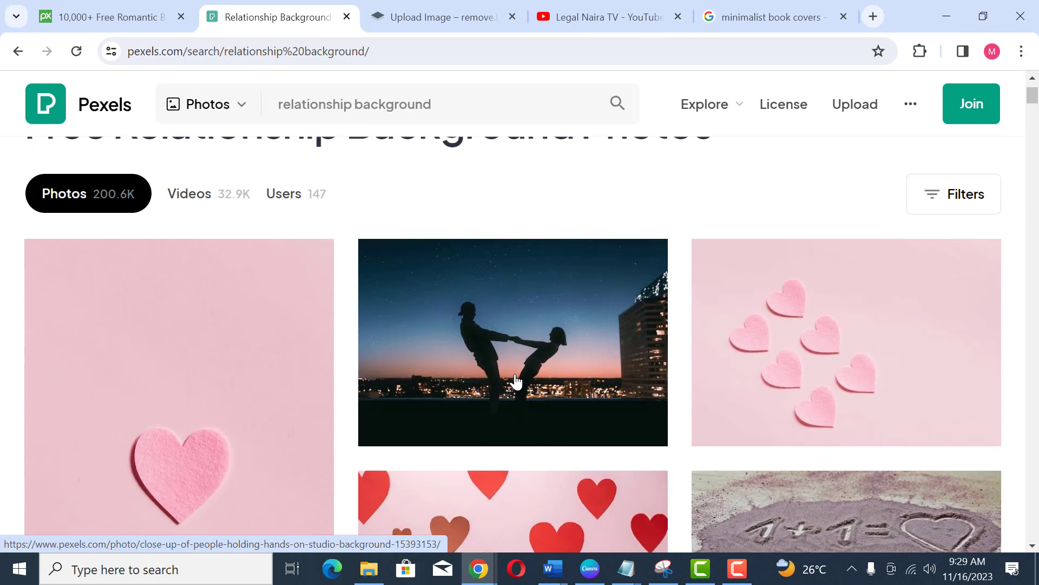
{"action": "left_click", "coordinate": [510, 368]}
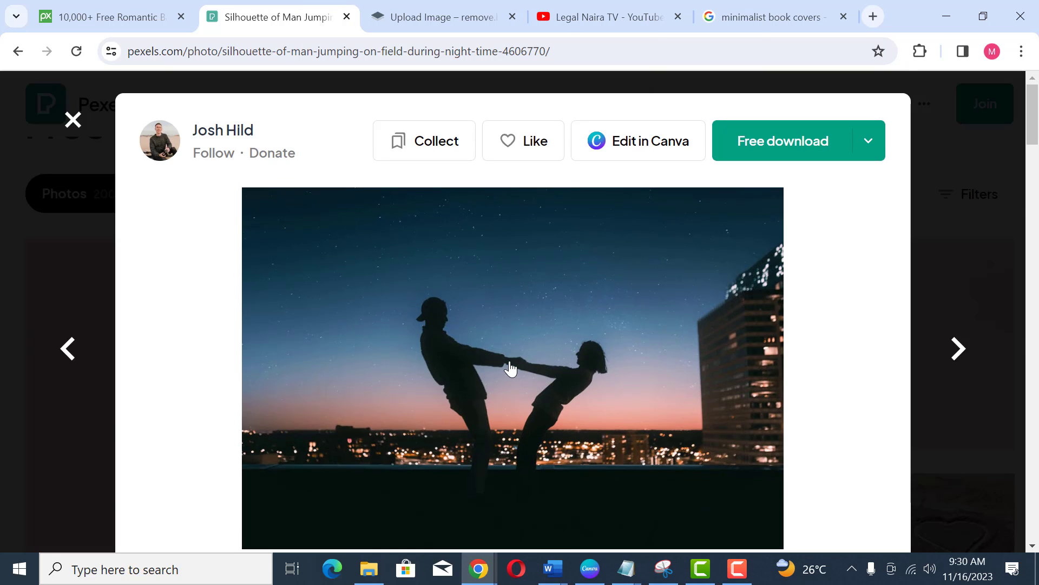
Step: Scroll through the photo's page to look over the related photos
{"action": "scroll", "coordinate": [511, 368], "scroll_direction": "down", "scroll_amount": 1}
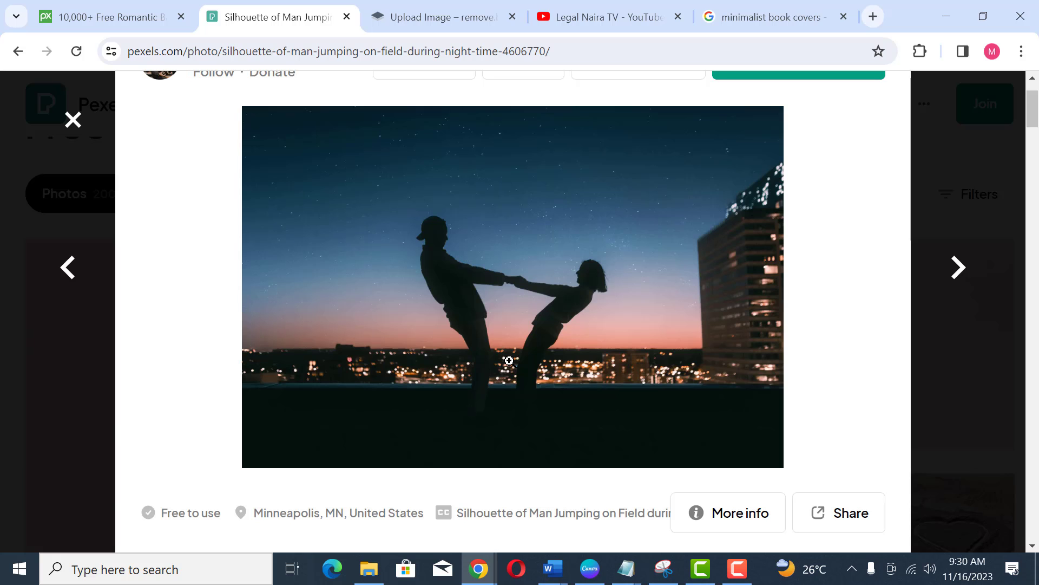
{"action": "scroll", "coordinate": [509, 360], "scroll_direction": "down", "scroll_amount": 12}
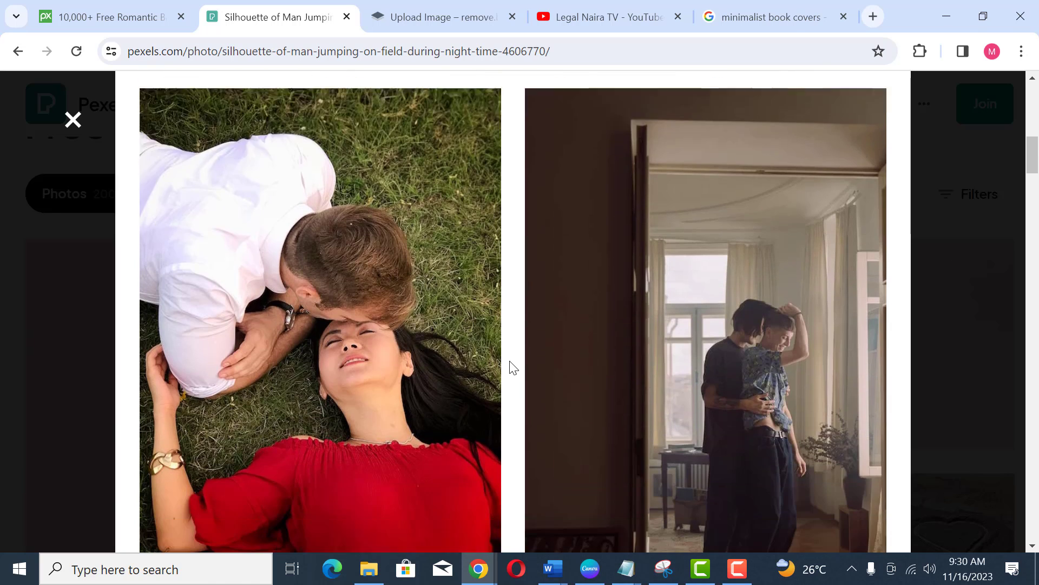
{"action": "scroll", "coordinate": [511, 368], "scroll_direction": "down", "scroll_amount": 8}
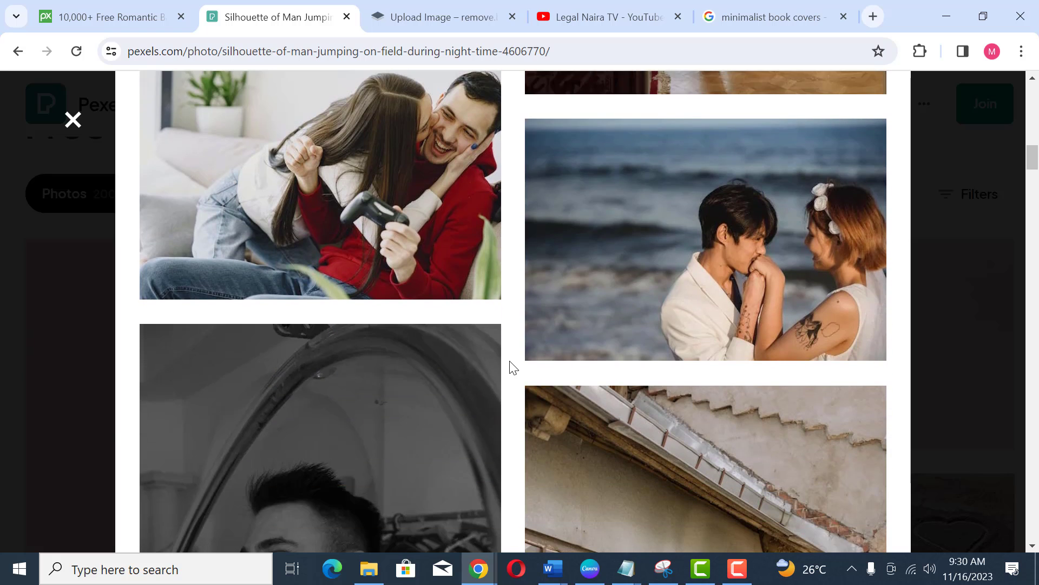
{"action": "scroll", "coordinate": [511, 368], "scroll_direction": "down", "scroll_amount": 10}
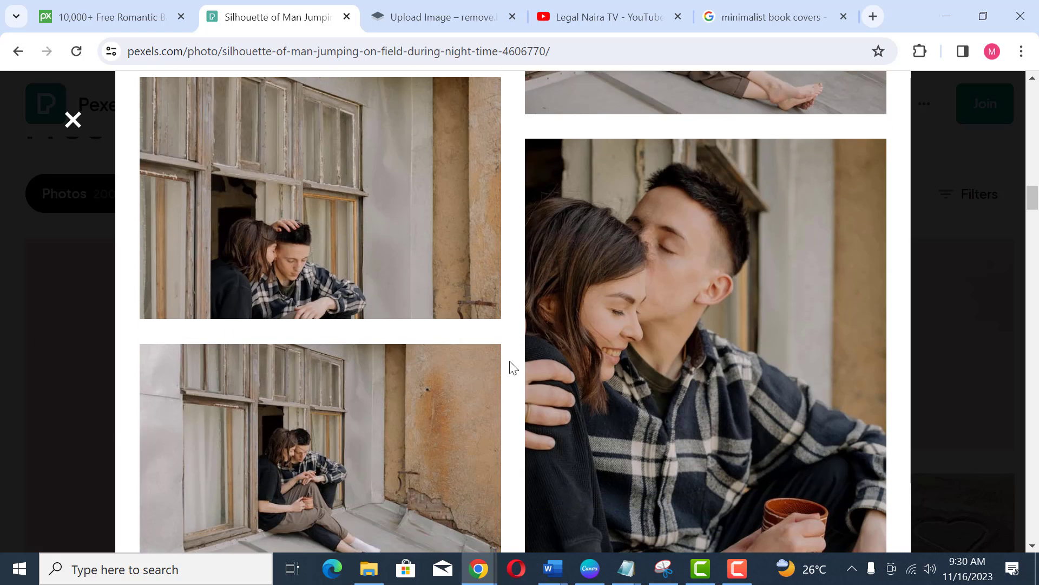
{"action": "scroll", "coordinate": [514, 368], "scroll_direction": "down", "scroll_amount": 3}
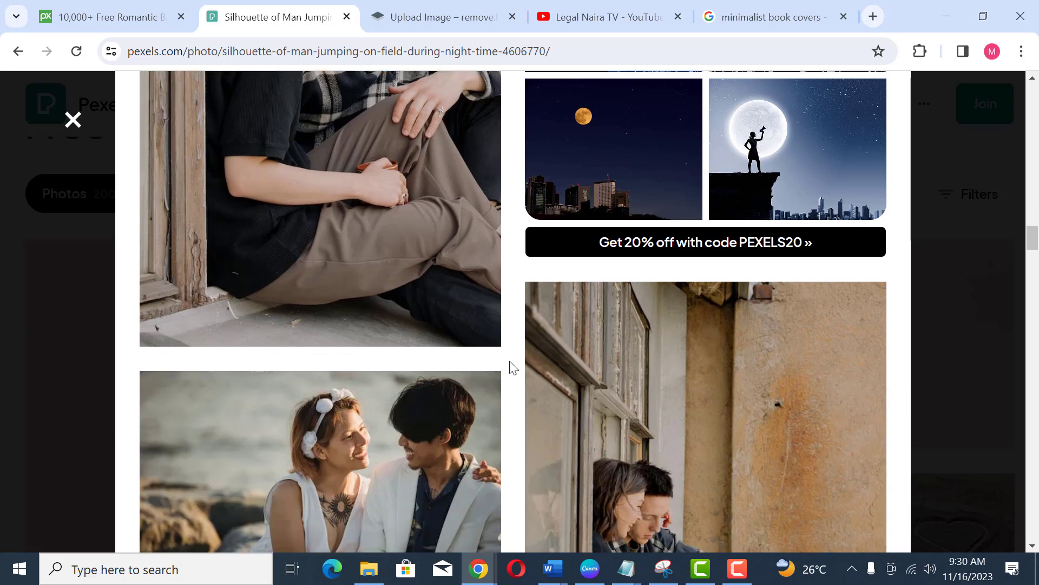
{"action": "scroll", "coordinate": [511, 364], "scroll_direction": "up", "scroll_amount": 6}
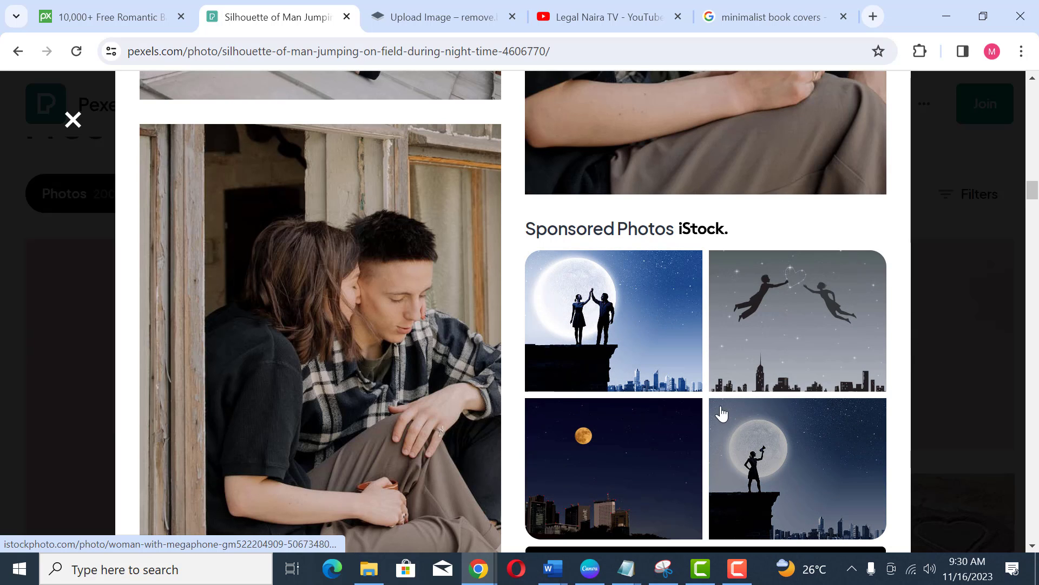
{"action": "scroll", "coordinate": [545, 418], "scroll_direction": "down", "scroll_amount": 12}
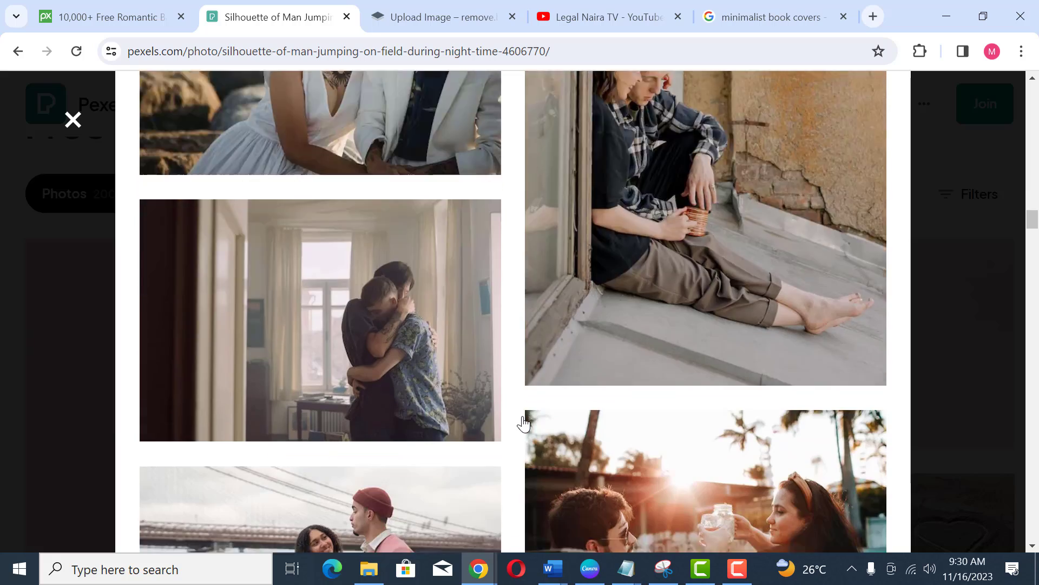
{"action": "scroll", "coordinate": [523, 422], "scroll_direction": "down", "scroll_amount": 15}
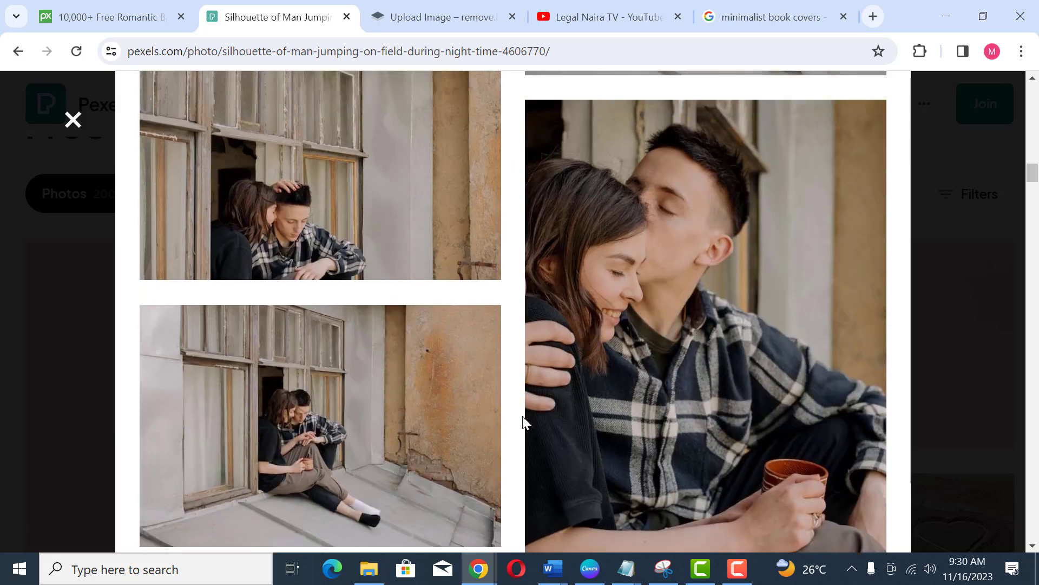
{"action": "scroll", "coordinate": [528, 417], "scroll_direction": "up", "scroll_amount": 15}
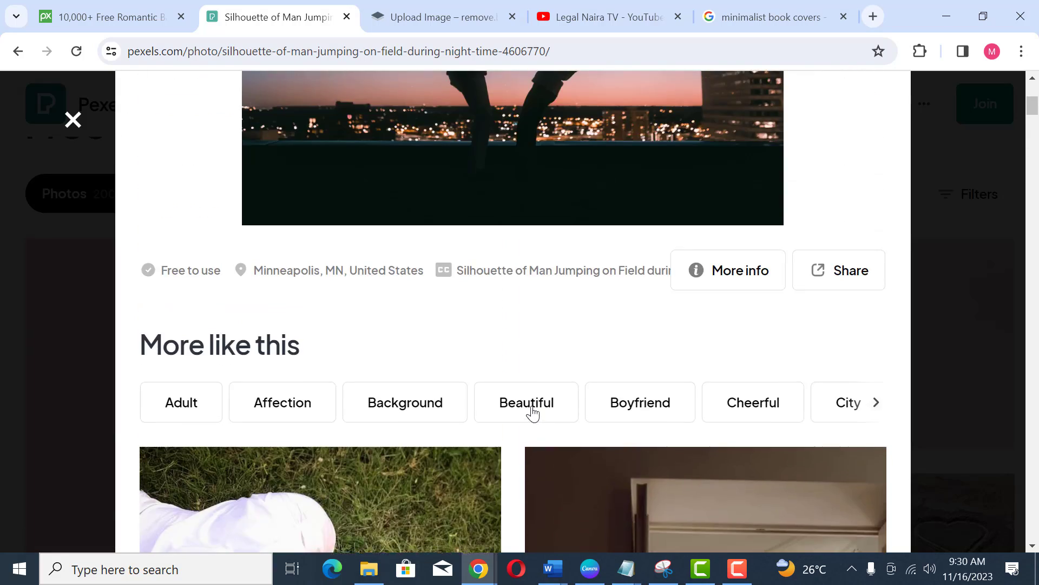
{"action": "scroll", "coordinate": [534, 412], "scroll_direction": "up", "scroll_amount": 6}
Step: Copy the silhouette photo and paste it onto page 2 of the DASH DIET design in Canva
{"action": "right_click", "coordinate": [508, 339]}
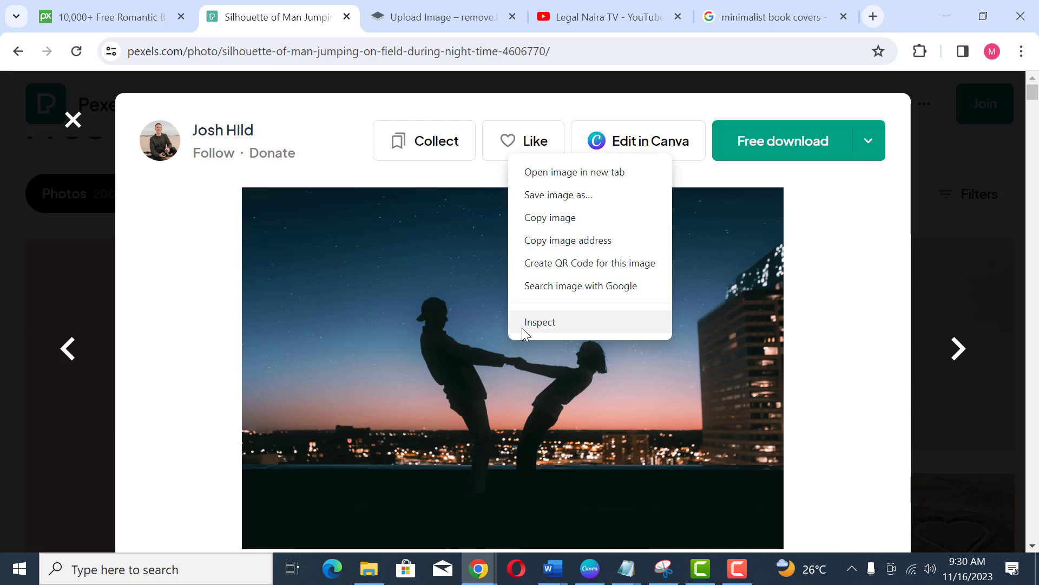
{"action": "left_click", "coordinate": [560, 219]}
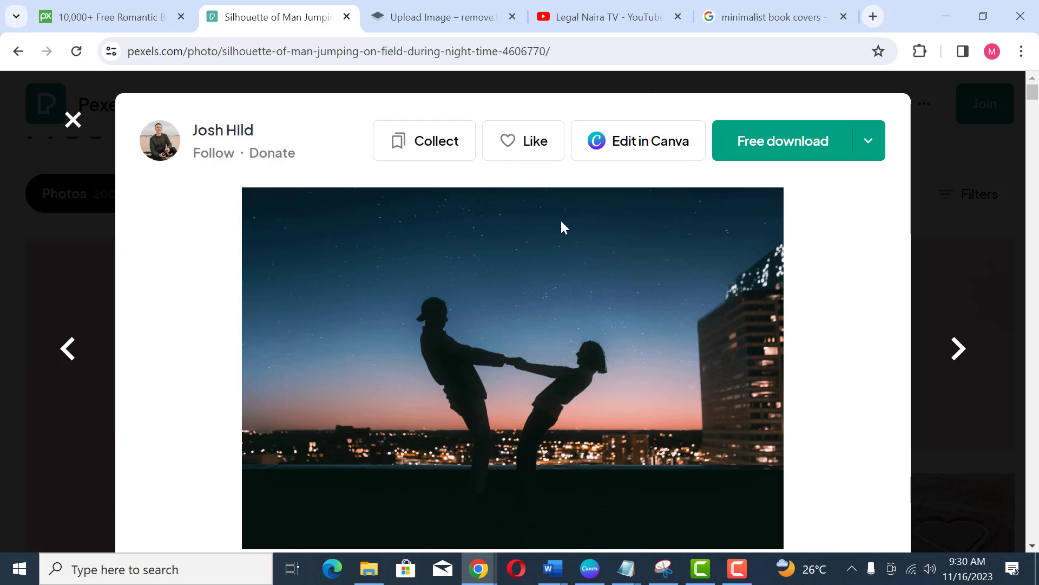
{"action": "left_click", "coordinate": [591, 568]}
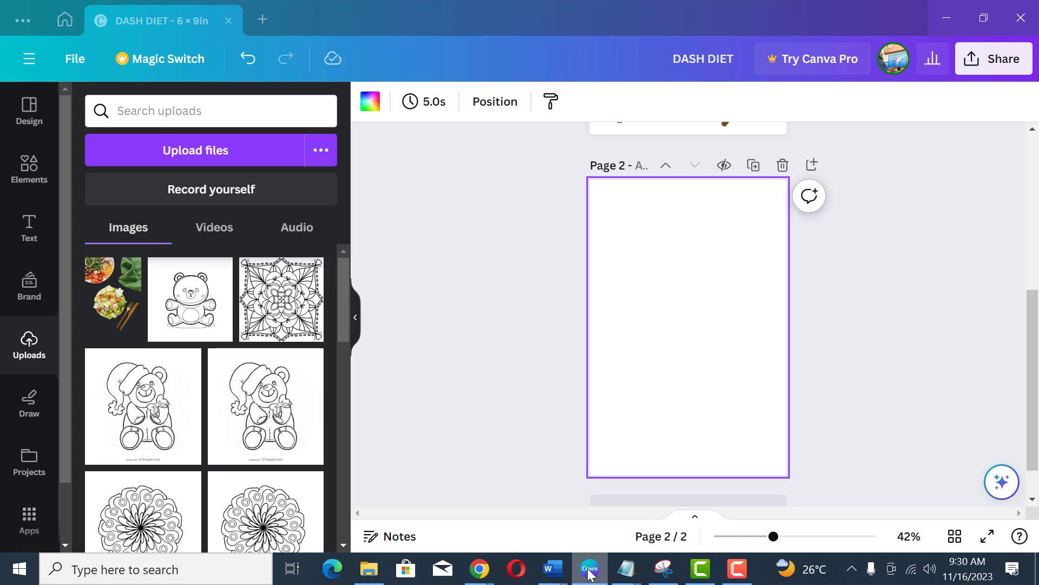
{"action": "key", "text": "ctrl+v"}
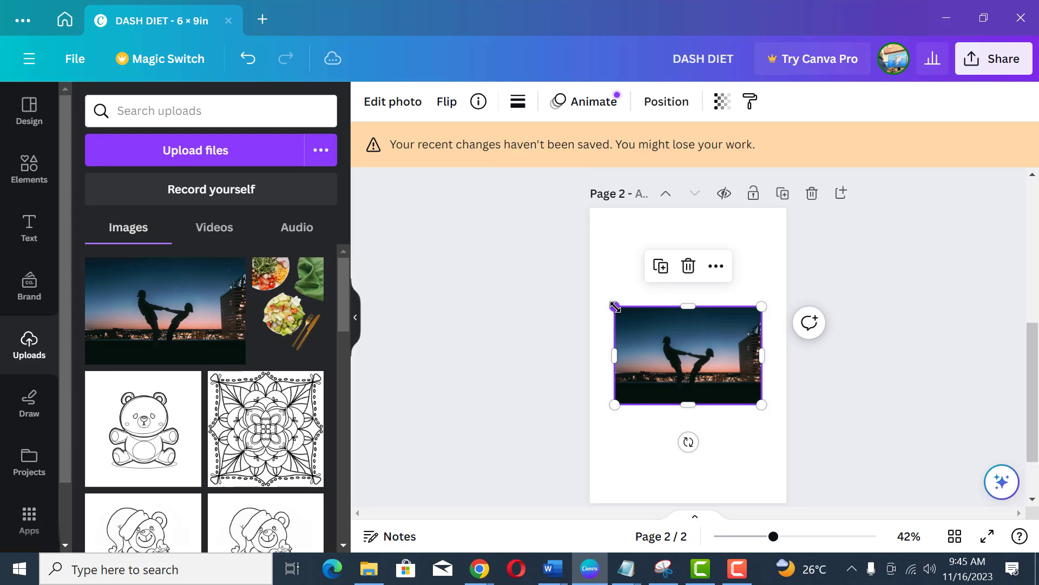
Step: Resize the pasted photo so it covers the whole page as the cover background
{"action": "left_click_drag", "start_coordinate": [607, 300], "coordinate": [584, 286]}
{"action": "left_click_drag", "start_coordinate": [768, 282], "coordinate": [784, 269]}
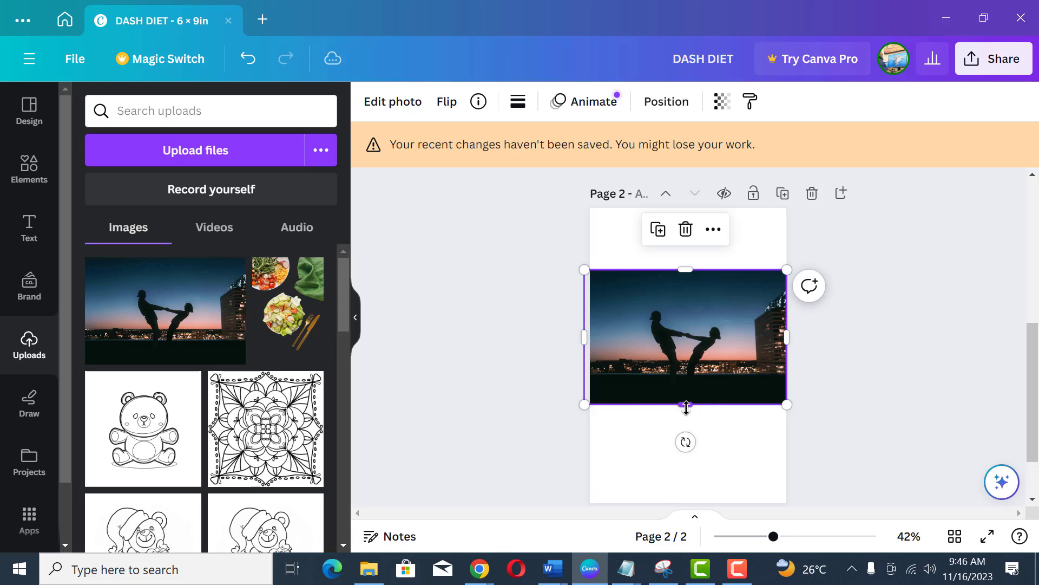
{"action": "left_click_drag", "start_coordinate": [687, 416], "coordinate": [693, 499]}
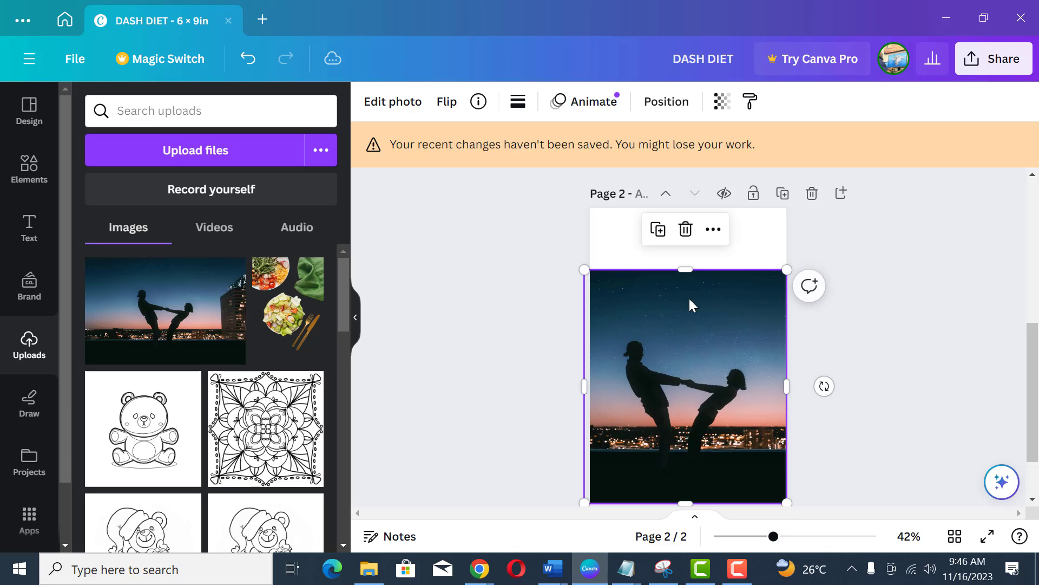
{"action": "left_click_drag", "start_coordinate": [687, 270], "coordinate": [696, 211]}
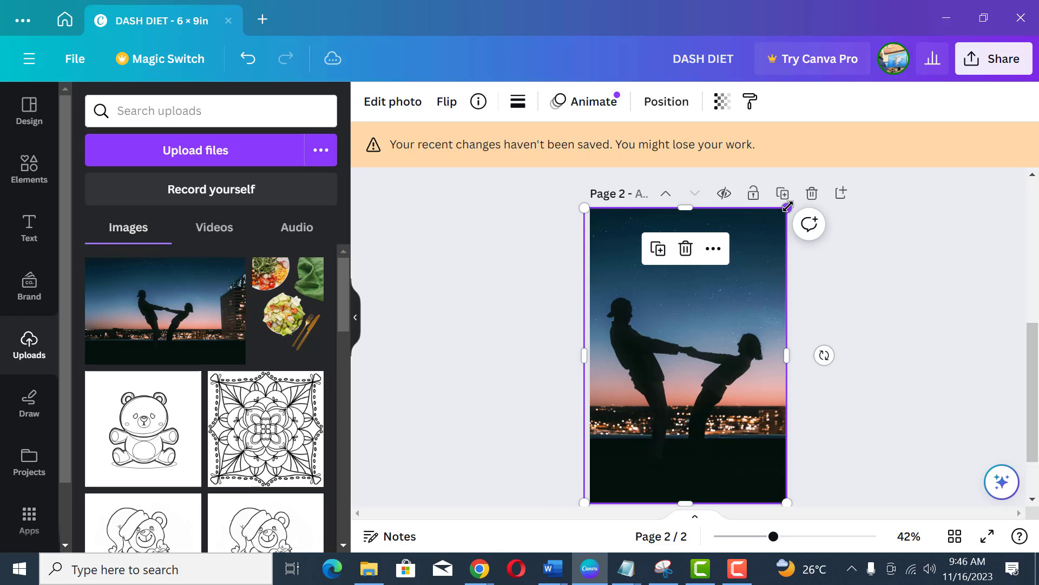
{"action": "left_click_drag", "start_coordinate": [788, 207], "coordinate": [792, 196]}
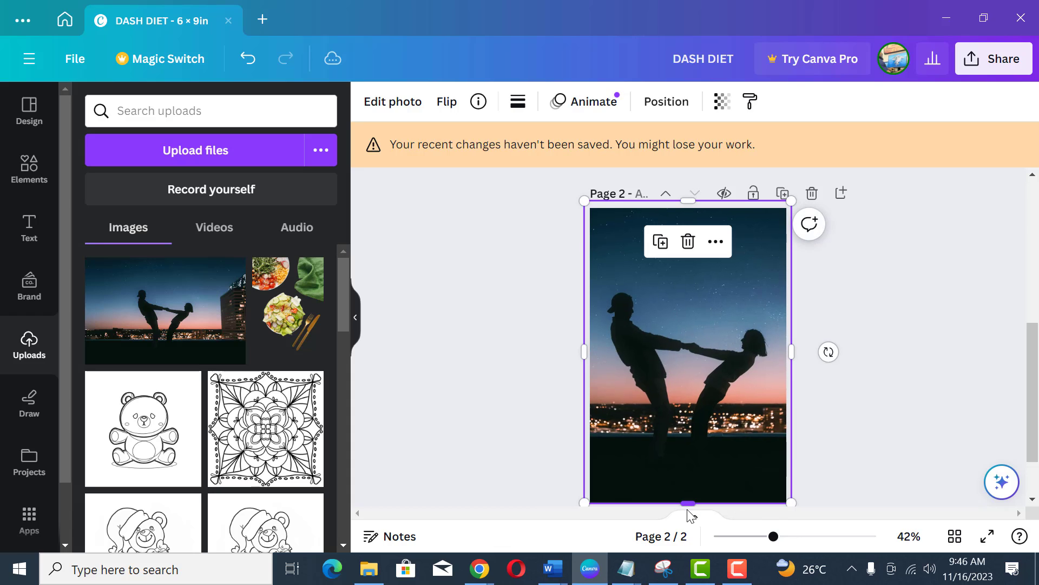
{"action": "left_click_drag", "start_coordinate": [689, 511], "coordinate": [688, 520]}
{"action": "left_click", "coordinate": [847, 330]}
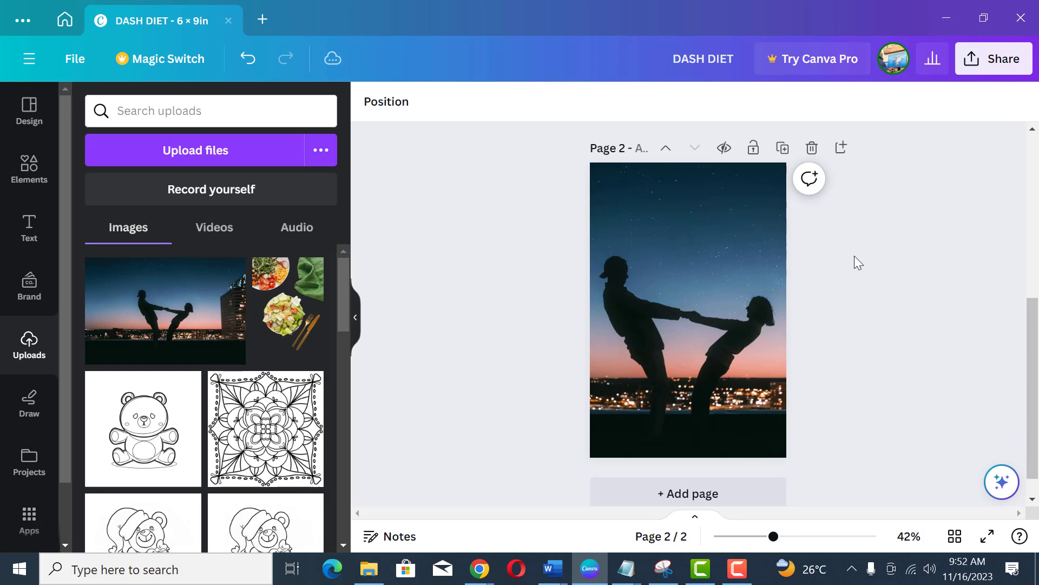
Step: Add a HOW TO text box, move it to the page's top-left corner and make it white
{"action": "left_click", "coordinate": [29, 228]}
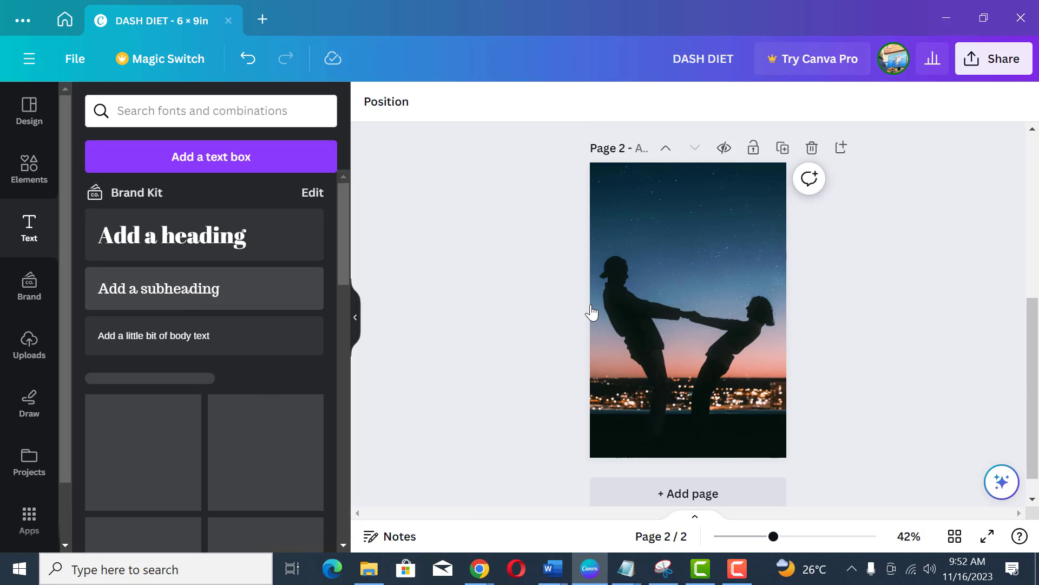
{"action": "type", "text": "HOW TO"}
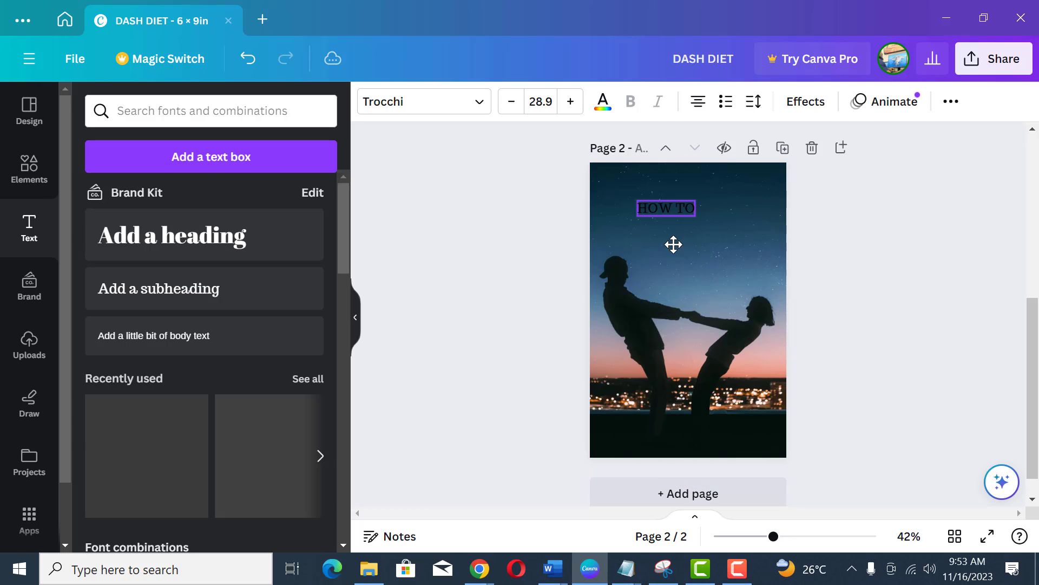
{"action": "left_click_drag", "start_coordinate": [673, 243], "coordinate": [649, 239]}
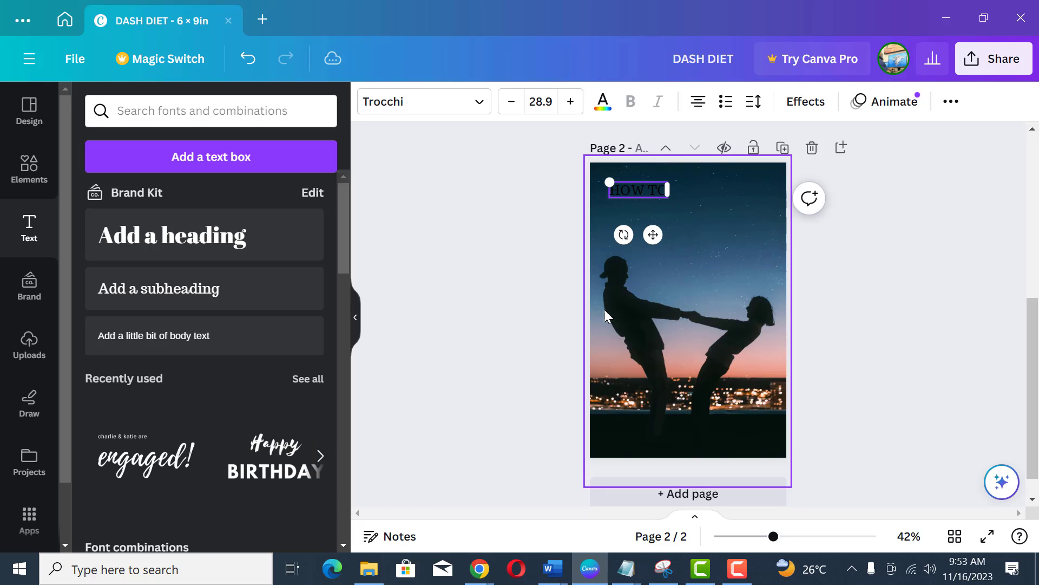
{"action": "left_click", "coordinate": [604, 108]}
{"action": "left_click", "coordinate": [833, 260]}
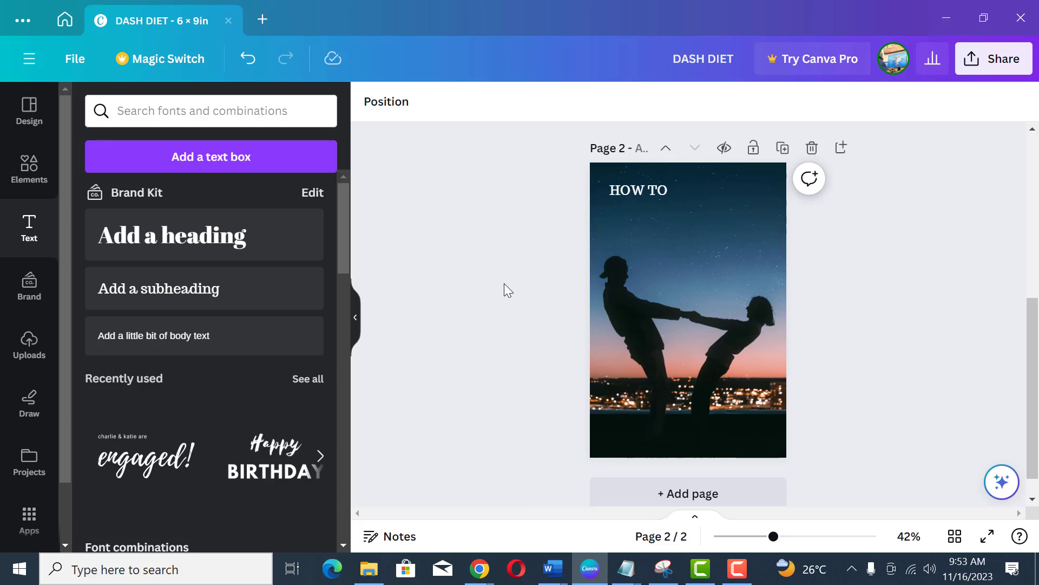
Step: Add a heading reading LOVE HER BETTER
{"action": "left_click", "coordinate": [203, 251]}
{"action": "type", "text": "LOVE HER I"}
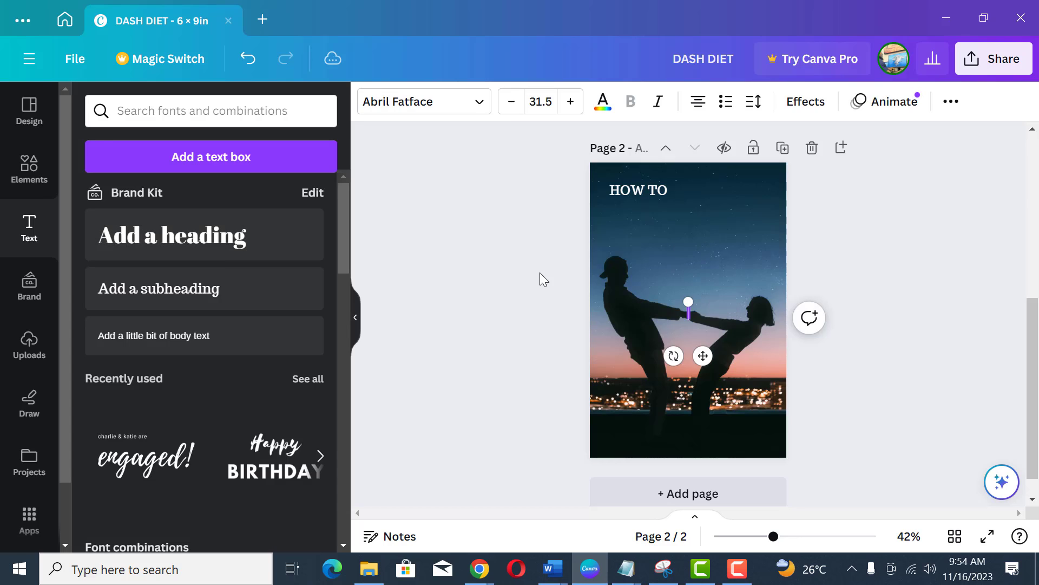
{"action": "type", "text": "ETTER"}
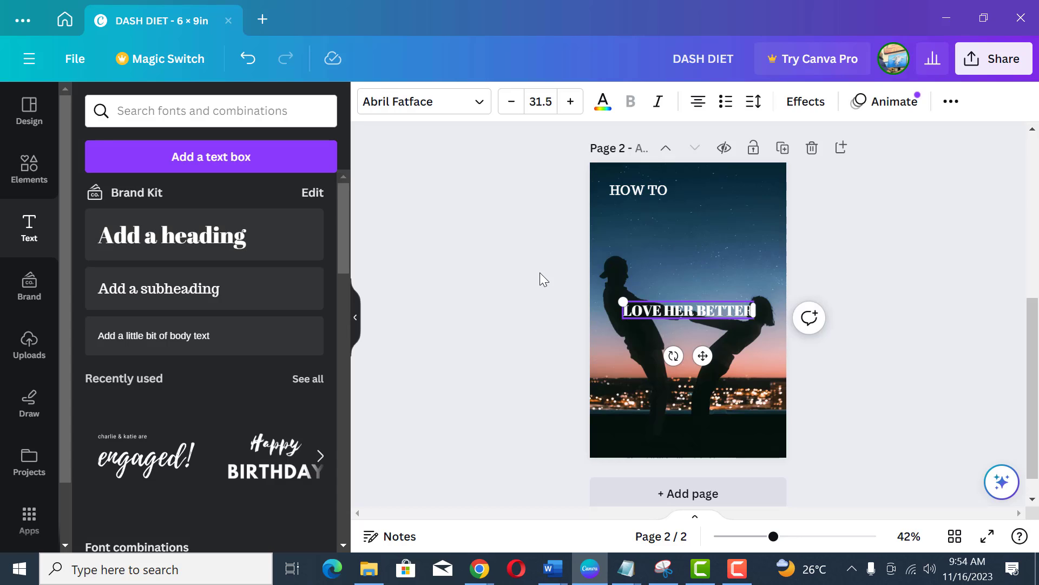
Step: Wrap the heading onto two lines, left-align it and enlarge it to about 58.5
{"action": "left_click_drag", "start_coordinate": [756, 313], "coordinate": [706, 319]}
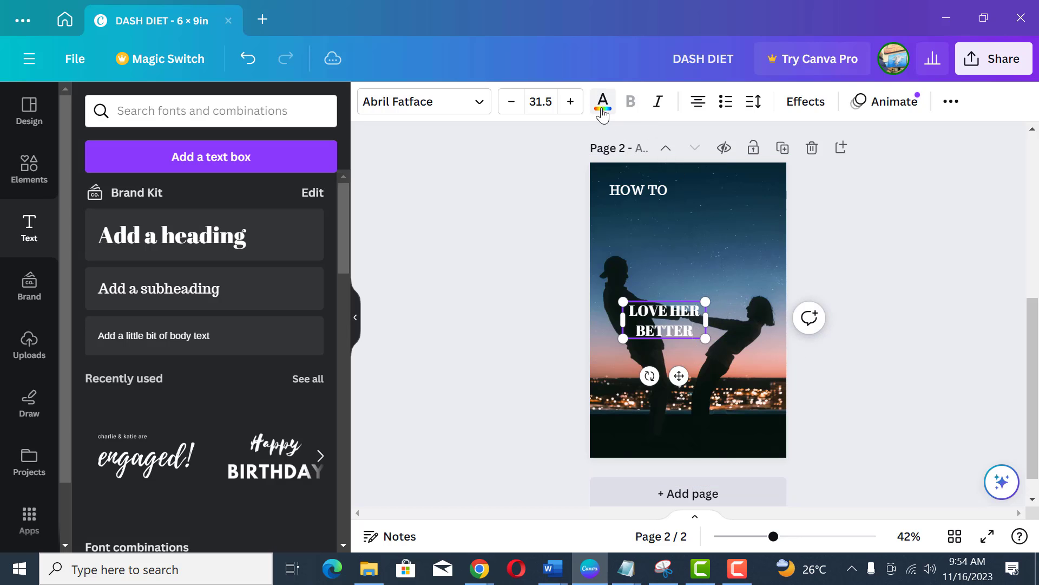
{"action": "left_click", "coordinate": [698, 103]}
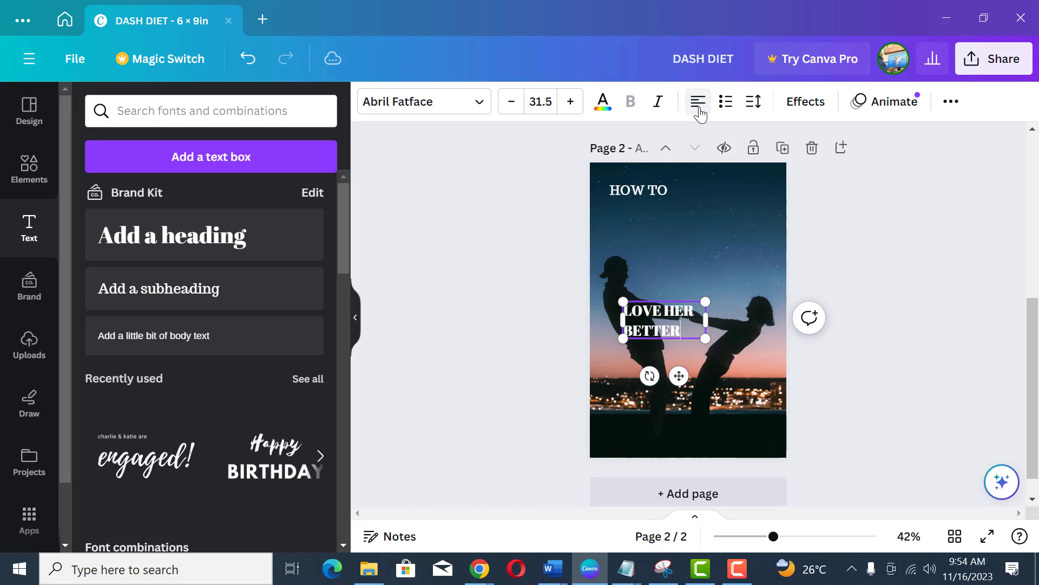
{"action": "left_click_drag", "start_coordinate": [706, 338], "coordinate": [799, 392]}
{"action": "left_click", "coordinate": [901, 358]}
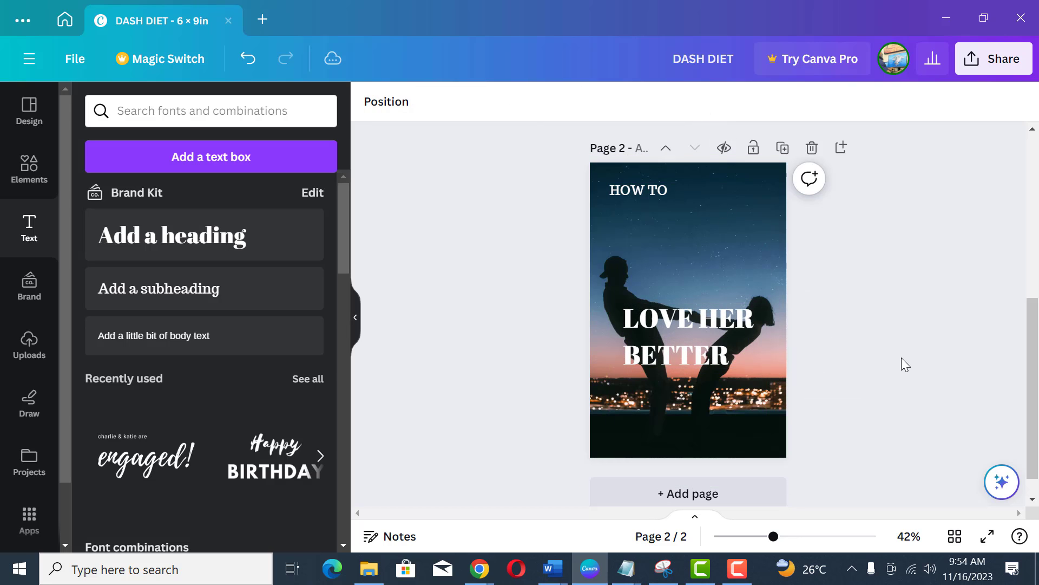
Step: Tighten the heading's line spacing and move it up just below the HOW TO text
{"action": "left_click", "coordinate": [655, 354]}
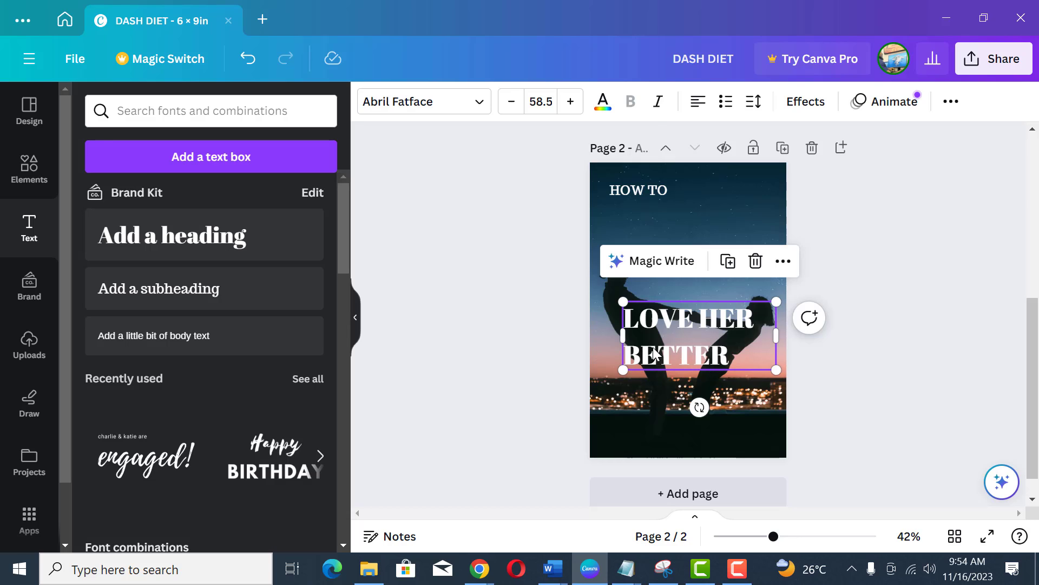
{"action": "left_click", "coordinate": [753, 103]}
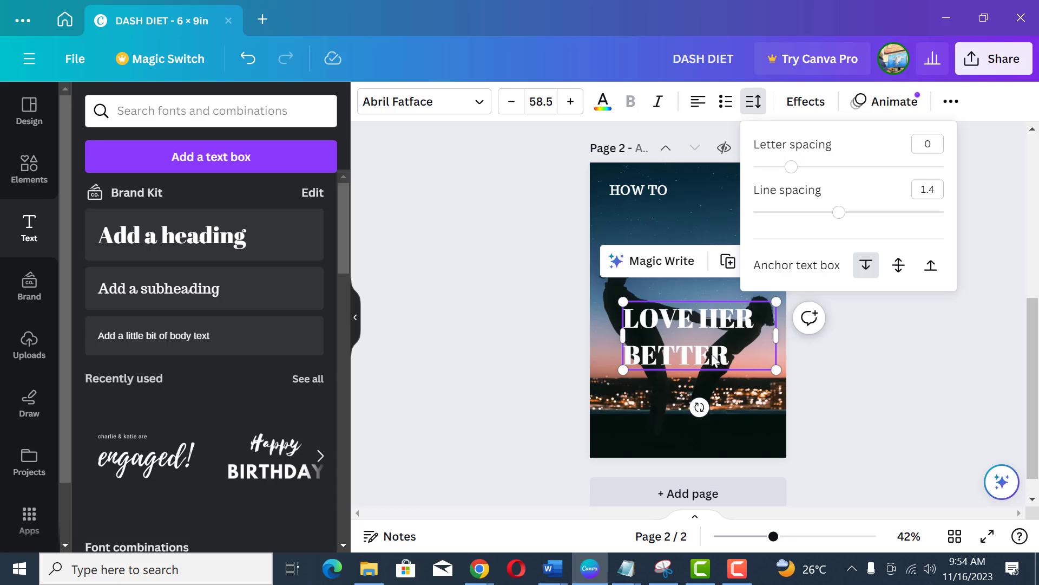
{"action": "left_click_drag", "start_coordinate": [837, 217], "coordinate": [798, 222]}
{"action": "left_click", "coordinate": [846, 376]}
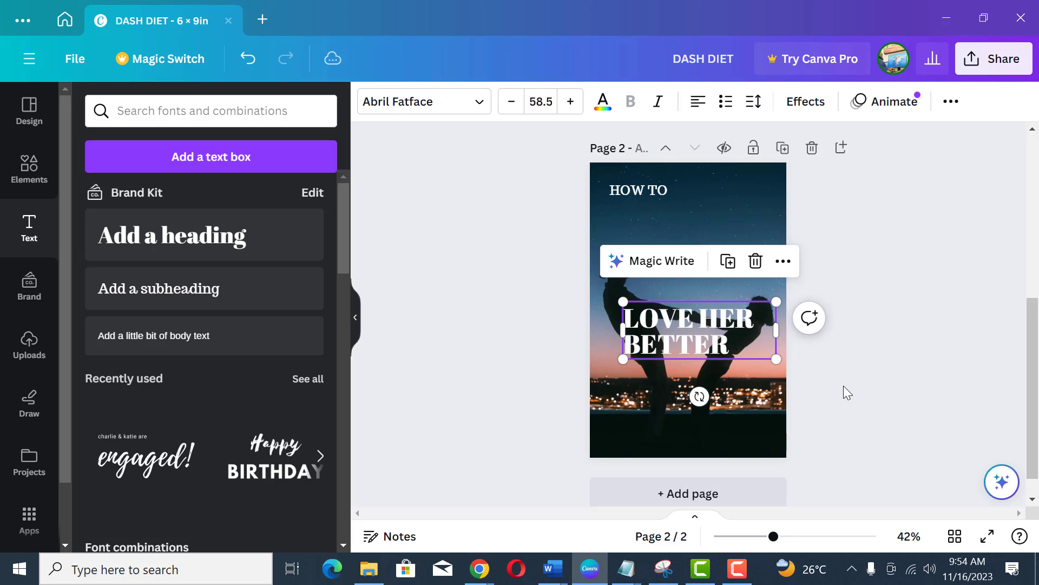
{"action": "left_click", "coordinate": [693, 348]}
{"action": "left_click_drag", "start_coordinate": [685, 349], "coordinate": [671, 247]}
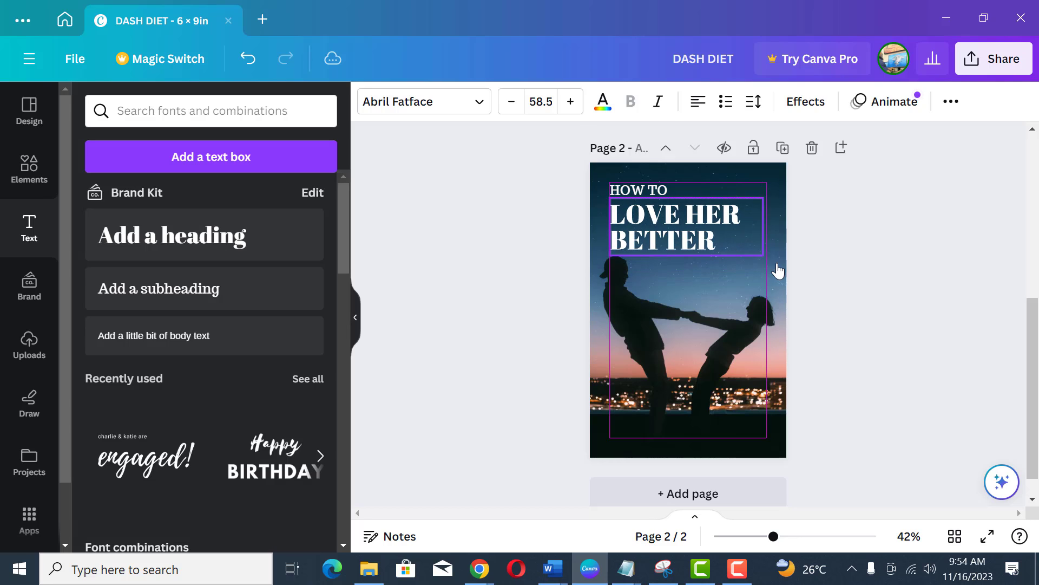
Step: Enlarge the LOVE HER BETTER heading slightly to about 62.4
{"action": "left_click_drag", "start_coordinate": [769, 260], "coordinate": [775, 264]}
{"action": "left_click", "coordinate": [867, 226]}
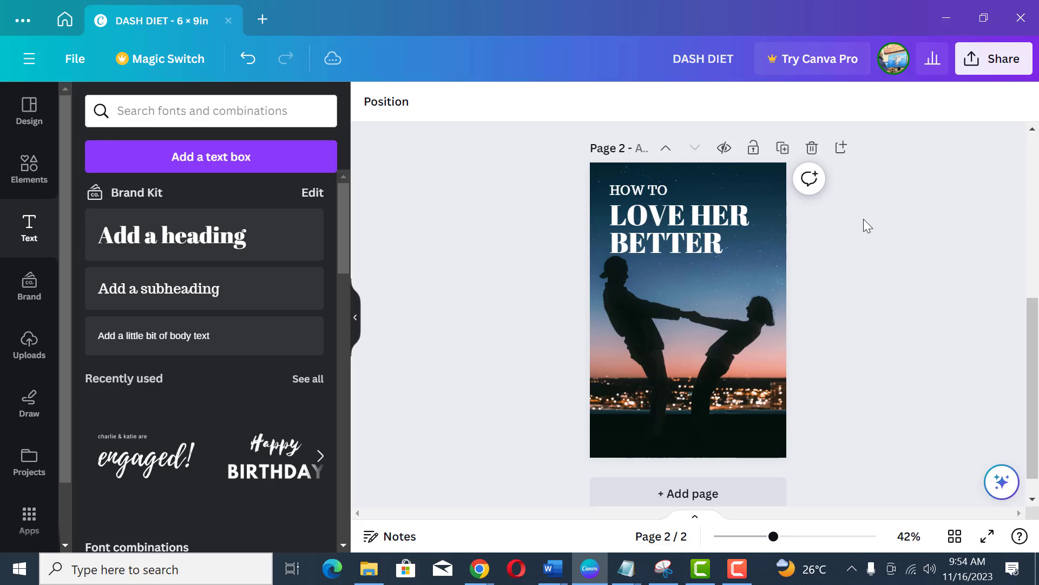
Step: Apply the Outline text effect to the LOVE HER BETTER heading
{"action": "left_click", "coordinate": [712, 246]}
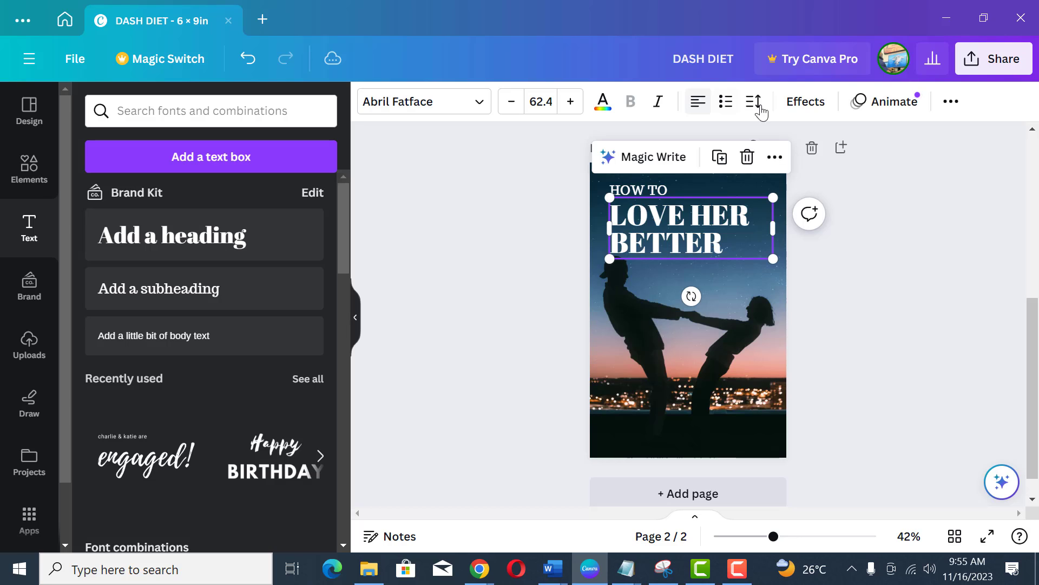
{"action": "left_click", "coordinate": [801, 108]}
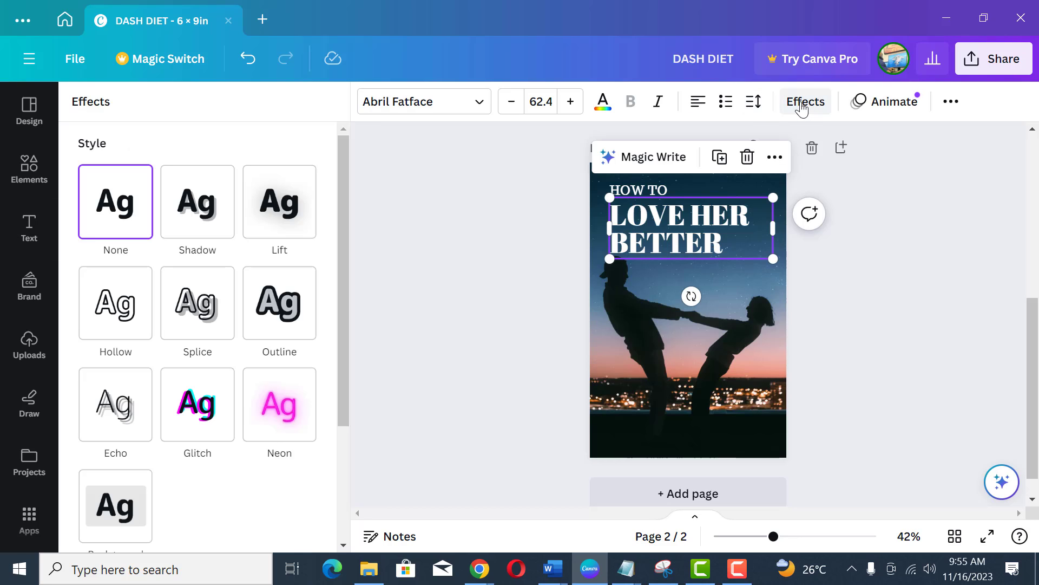
{"action": "left_click", "coordinate": [288, 318]}
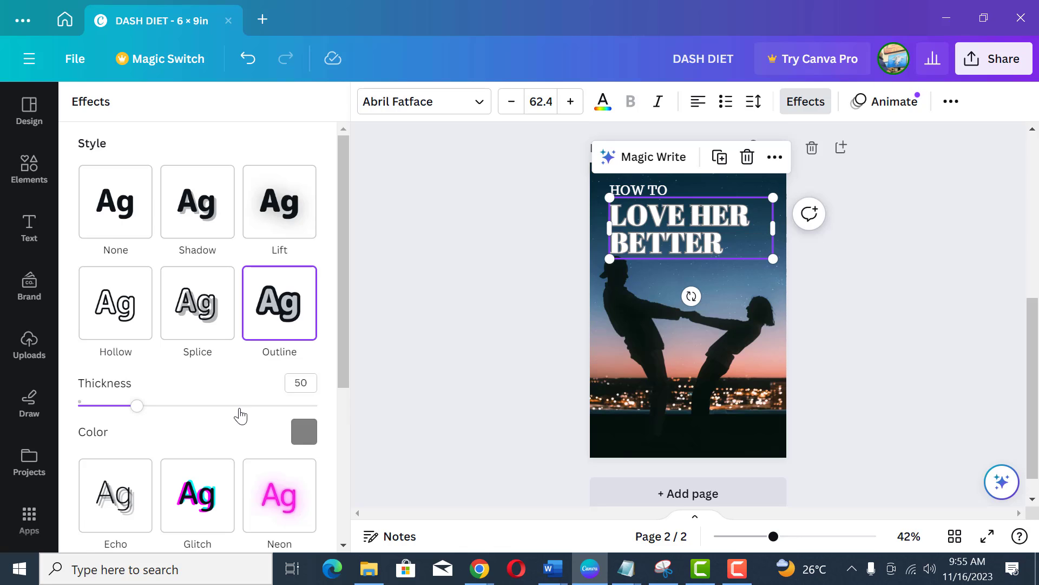
Step: Set the heading's outline colour to yellow after trying orange and dark gray
{"action": "scroll", "coordinate": [240, 416], "scroll_direction": "down", "scroll_amount": 2}
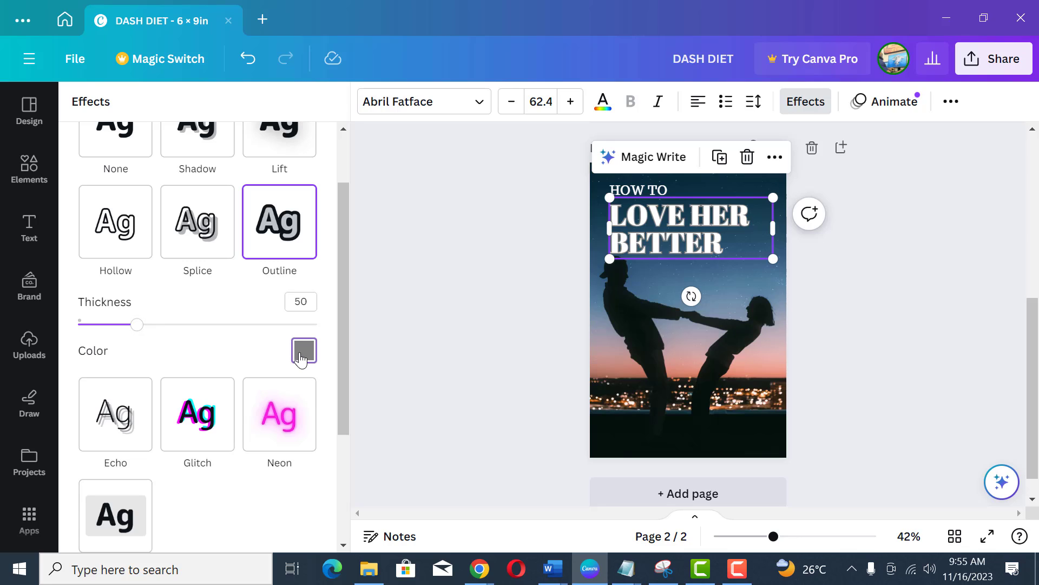
{"action": "left_click", "coordinate": [304, 350]}
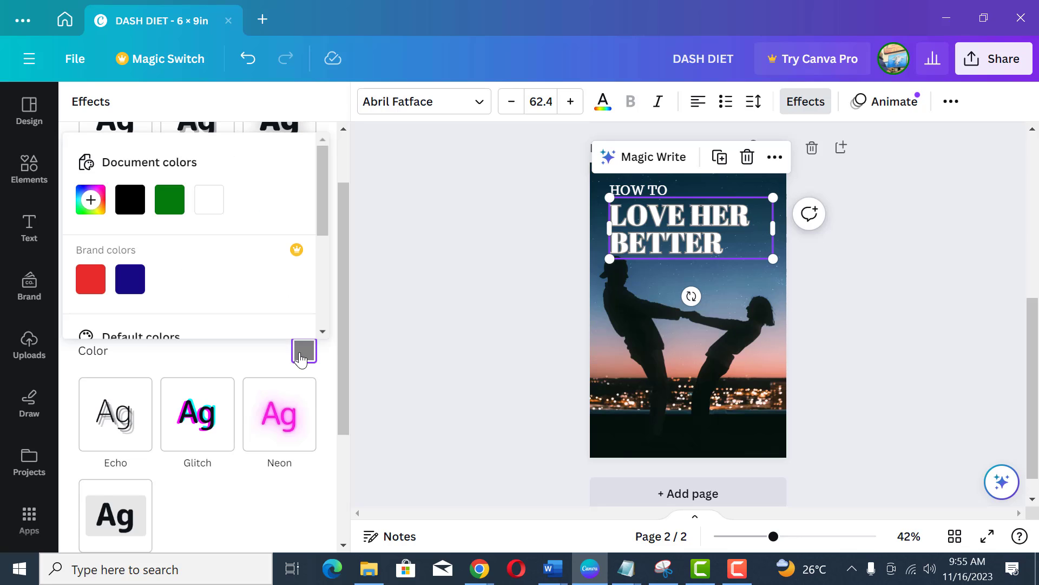
{"action": "scroll", "coordinate": [239, 290], "scroll_direction": "down", "scroll_amount": 4}
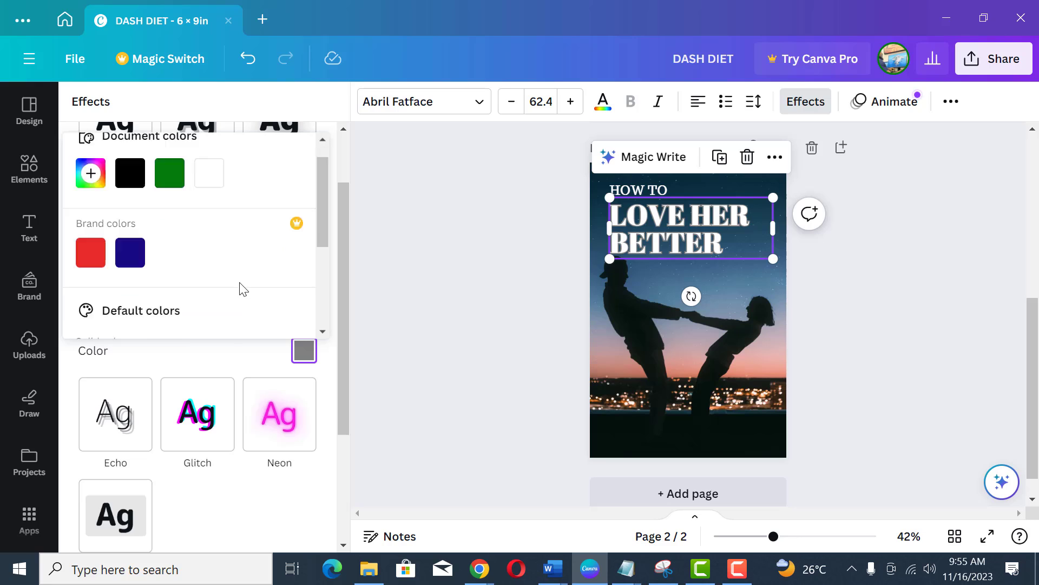
{"action": "scroll", "coordinate": [232, 285], "scroll_direction": "up", "scroll_amount": 2}
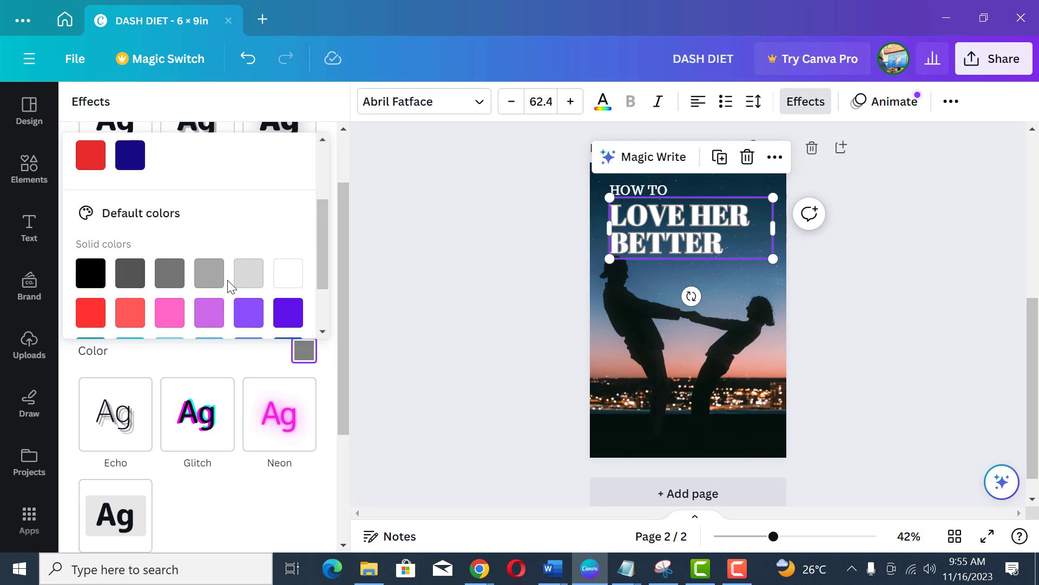
{"action": "scroll", "coordinate": [231, 285], "scroll_direction": "up", "scroll_amount": 1}
{"action": "scroll", "coordinate": [232, 285], "scroll_direction": "down", "scroll_amount": 3}
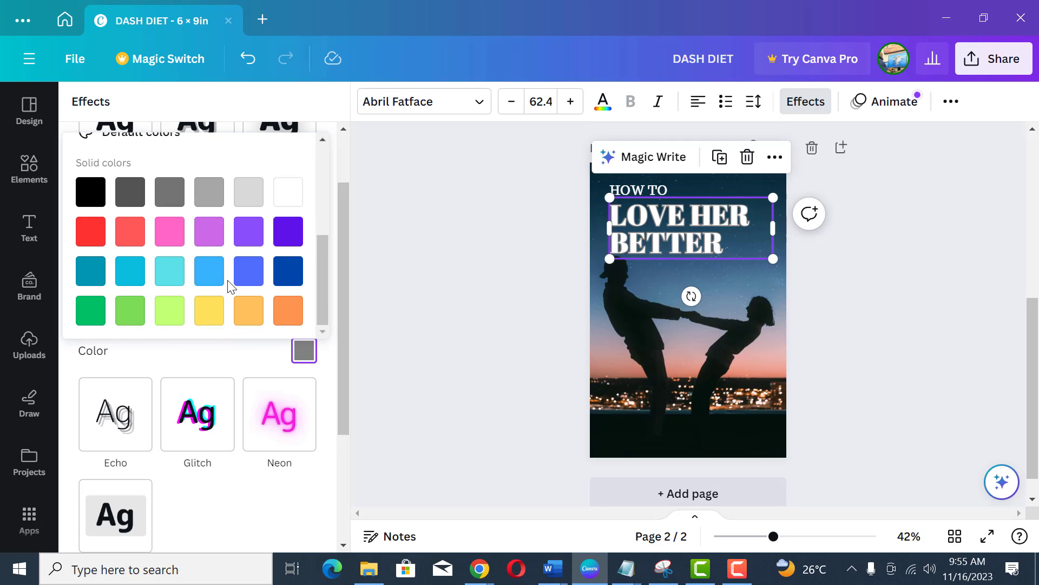
{"action": "scroll", "coordinate": [233, 285], "scroll_direction": "up", "scroll_amount": 2}
{"action": "scroll", "coordinate": [235, 290], "scroll_direction": "up", "scroll_amount": 3}
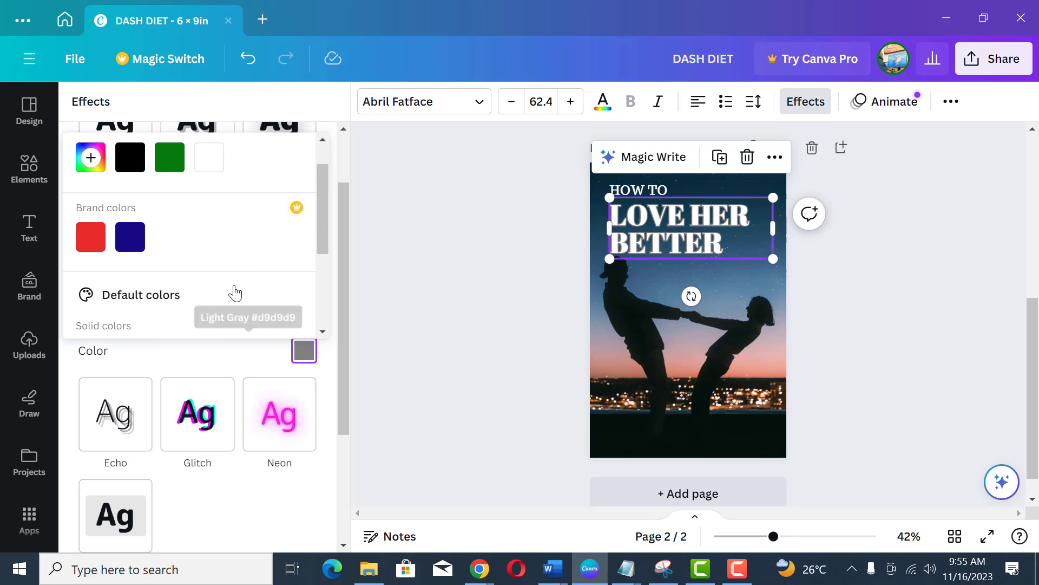
{"action": "scroll", "coordinate": [238, 293], "scroll_direction": "down", "scroll_amount": 5}
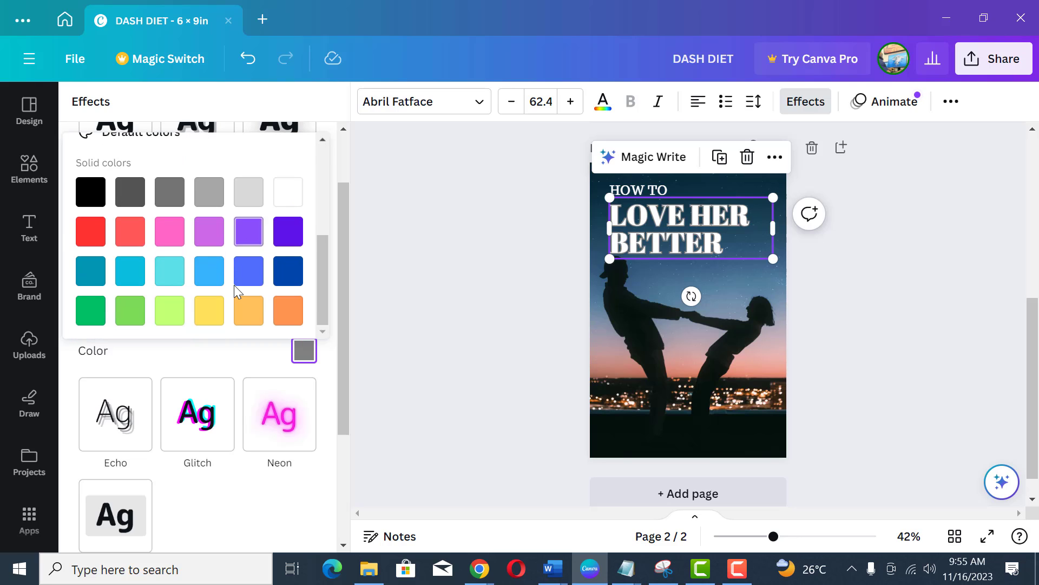
{"action": "left_click", "coordinate": [246, 314]}
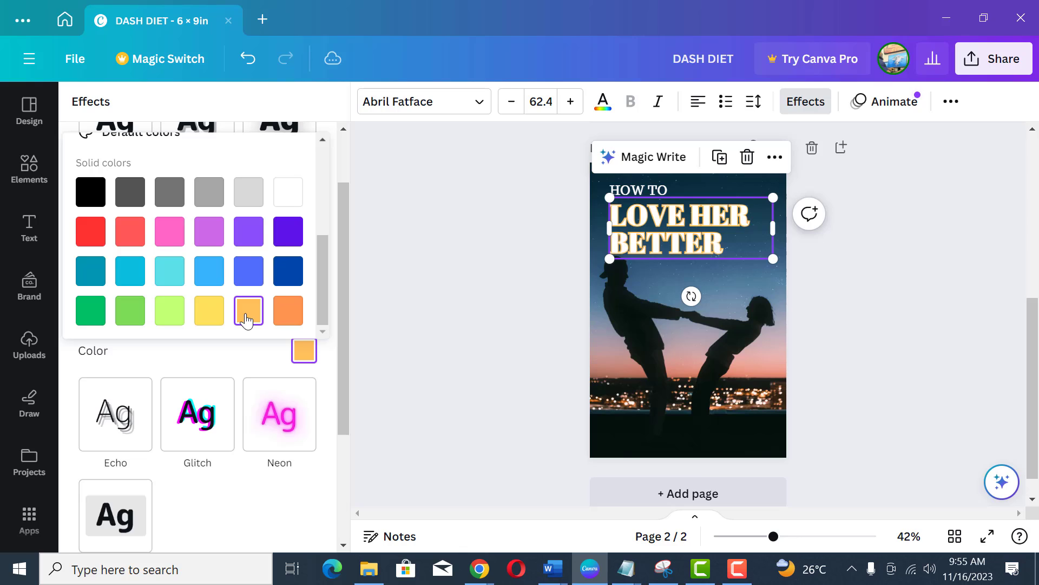
{"action": "left_click", "coordinate": [133, 198]}
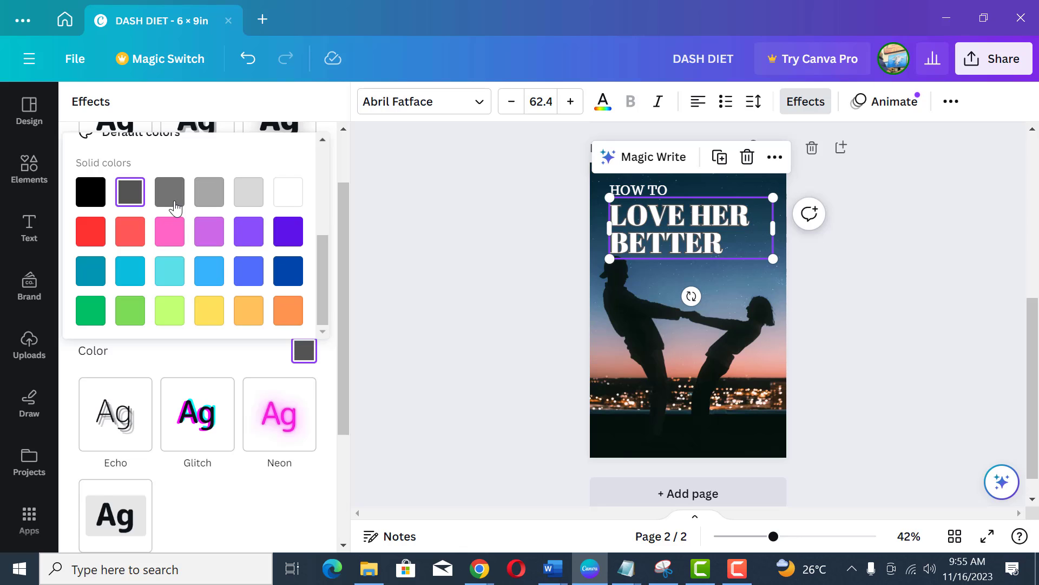
{"action": "left_click", "coordinate": [212, 313]}
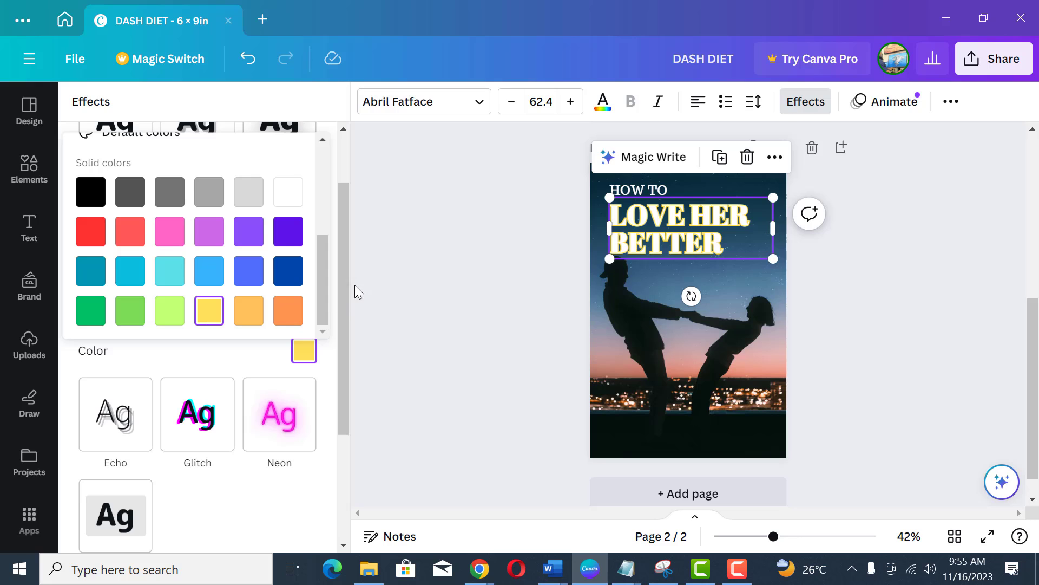
{"action": "scroll", "coordinate": [271, 310], "scroll_direction": "up", "scroll_amount": 4}
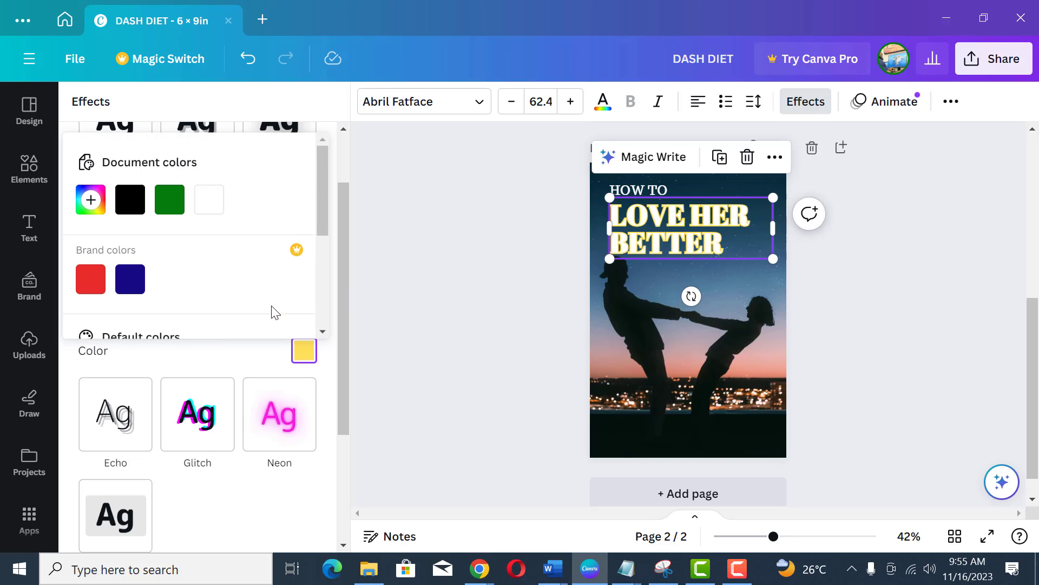
{"action": "left_click", "coordinate": [473, 287]}
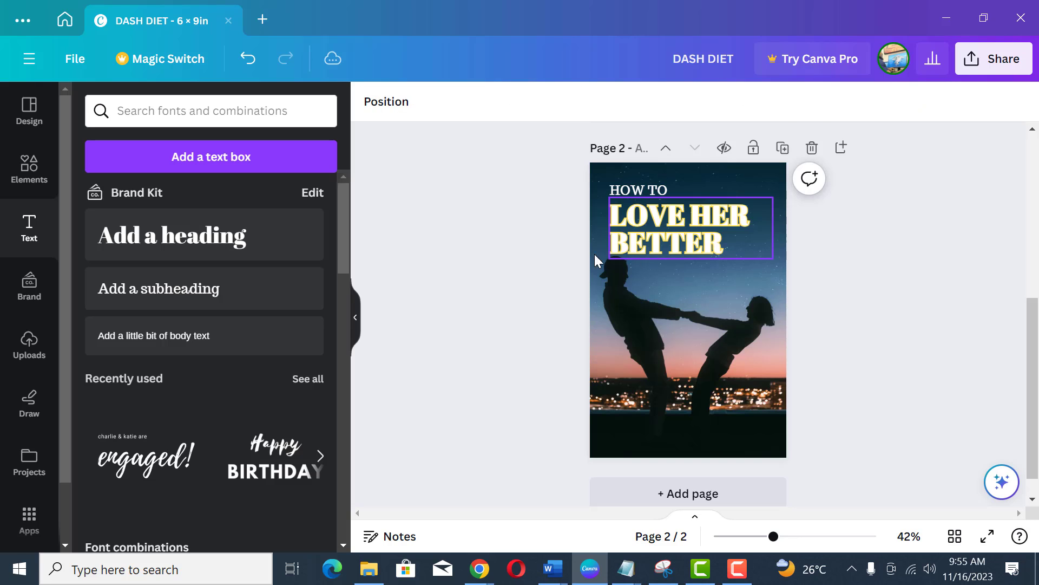
Step: Change the heading's text colour to black so only the yellow outline shows
{"action": "left_click", "coordinate": [615, 247]}
{"action": "left_click", "coordinate": [603, 101]}
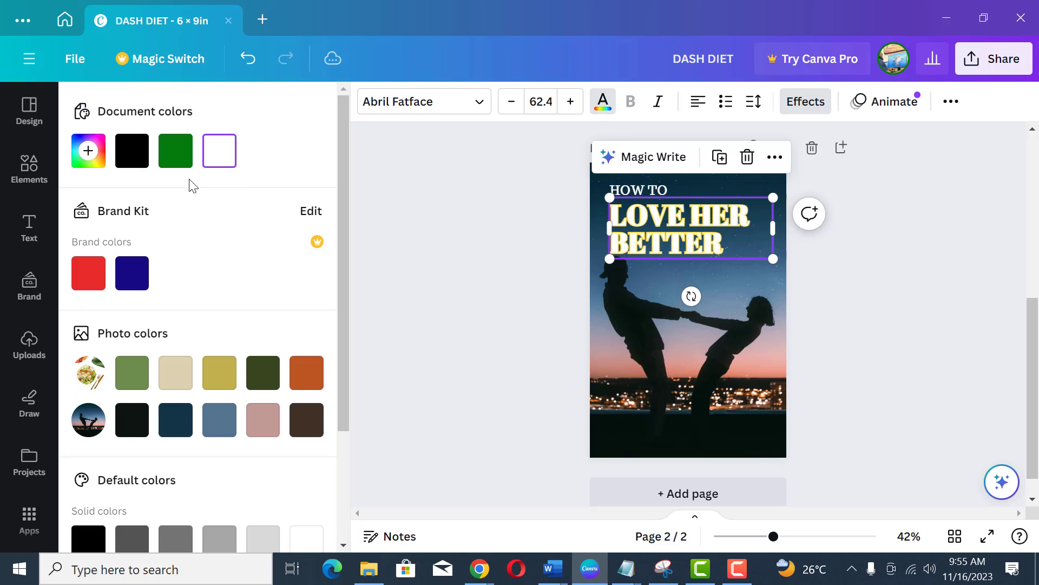
{"action": "left_click", "coordinate": [142, 159]}
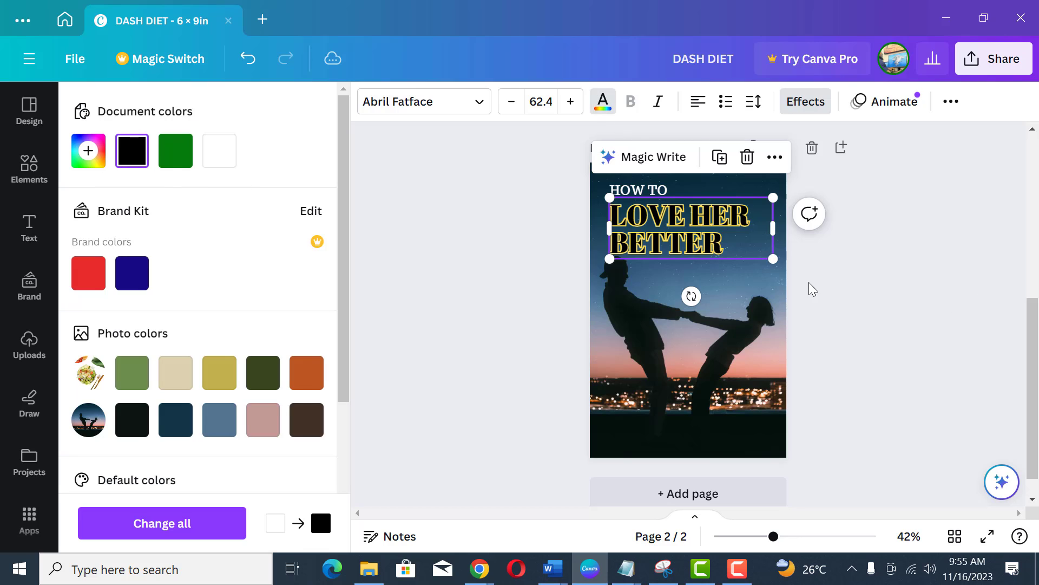
{"action": "left_click", "coordinate": [903, 271]}
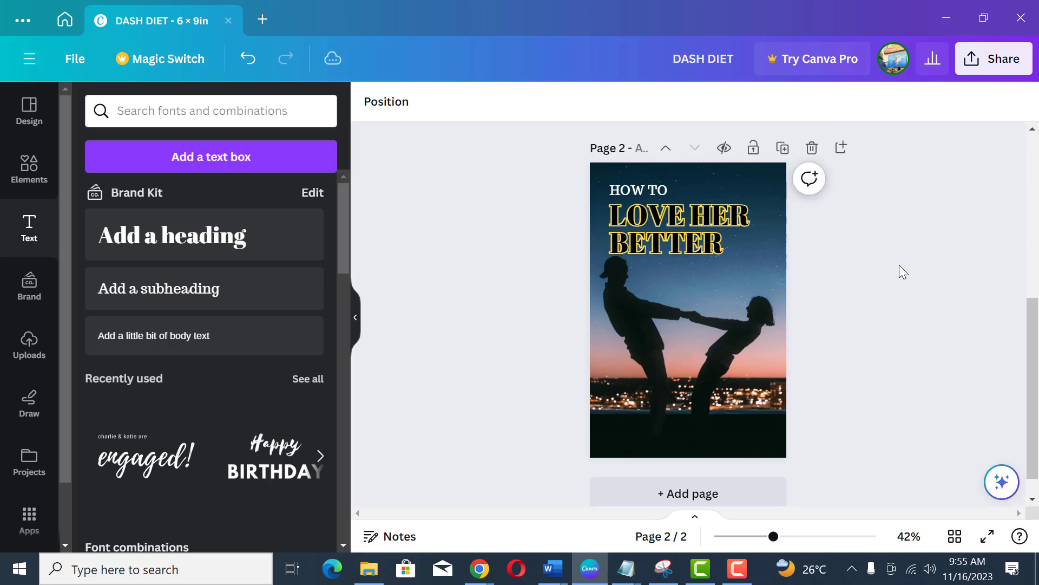
Step: Move the HOW TO text and the heading slightly higher on the page, undoing a stray move
{"action": "left_click", "coordinate": [650, 192]}
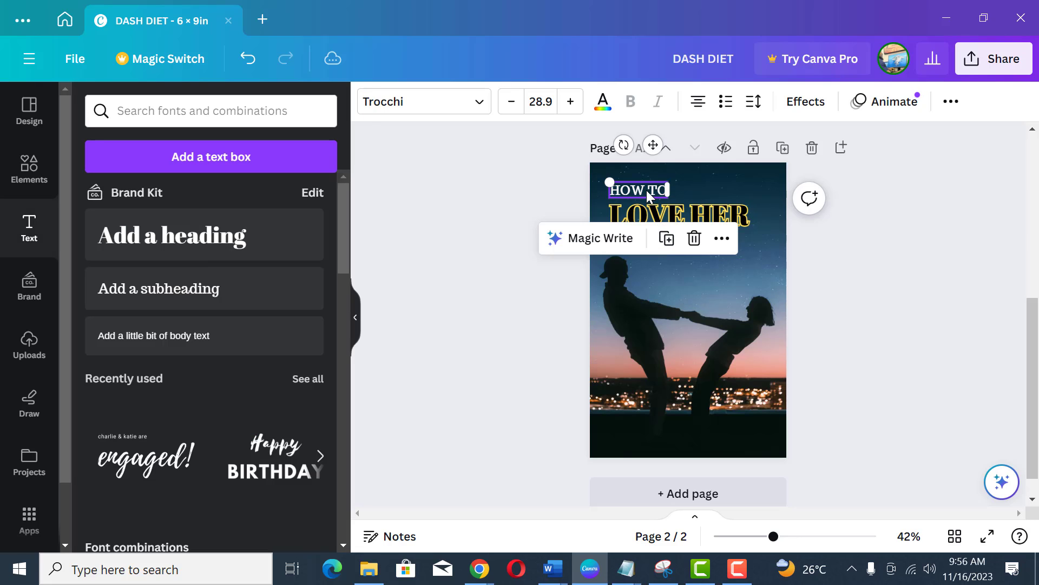
{"action": "left_click_drag", "start_coordinate": [649, 196], "coordinate": [645, 183]}
{"action": "left_click", "coordinate": [694, 229]}
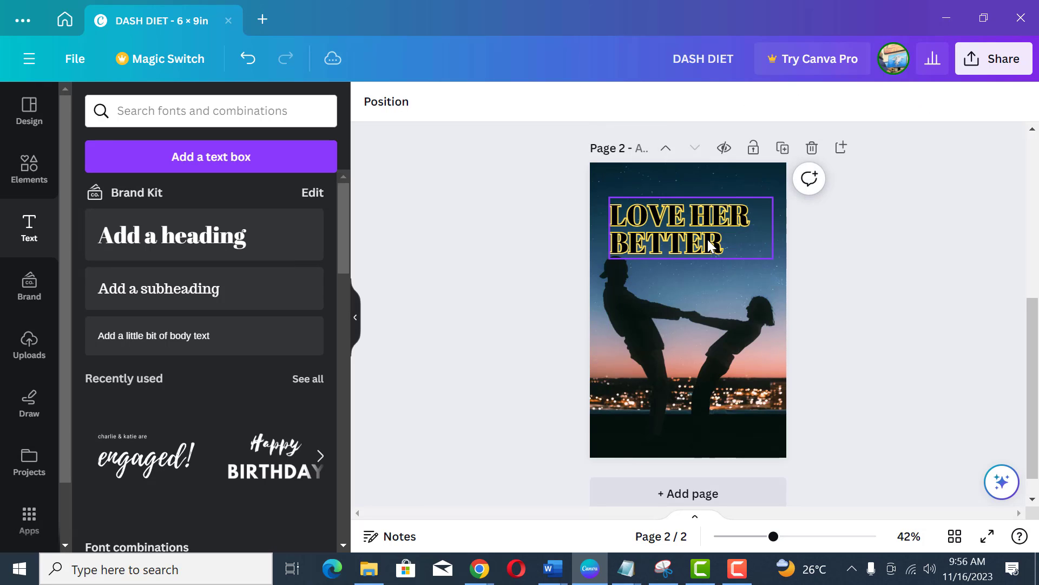
{"action": "key", "text": "ctrl+z"}
{"action": "left_click_drag", "start_coordinate": [695, 250], "coordinate": [655, 231]}
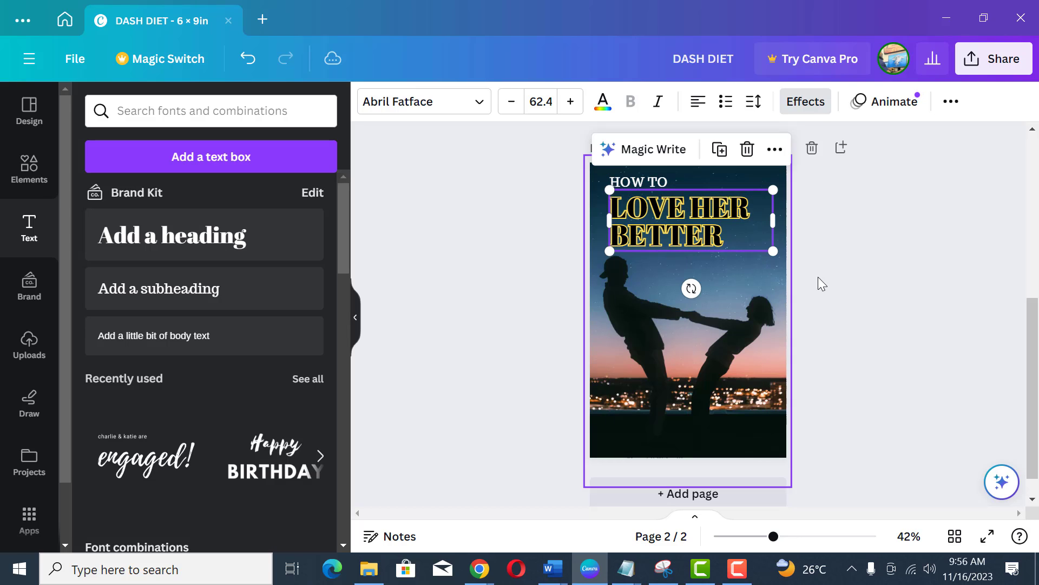
{"action": "left_click", "coordinate": [845, 271]}
Step: Resize the heading's text box to enlarge the heading to about 67.6
{"action": "left_click", "coordinate": [718, 235]}
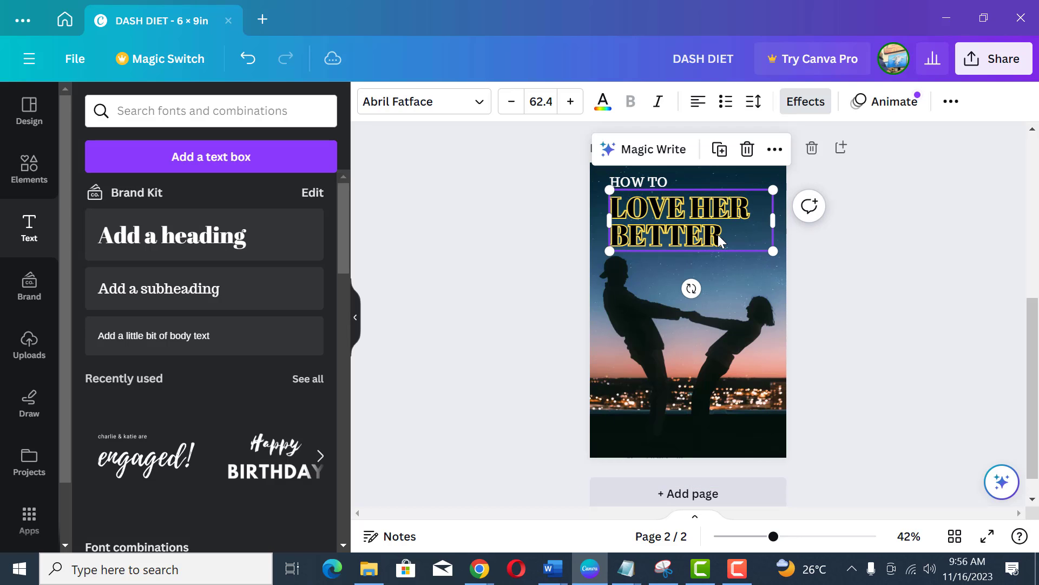
{"action": "key", "text": "Up"}
{"action": "key", "text": "Up"}
{"action": "key", "text": "Up"}
{"action": "key", "text": "Up"}
{"action": "key", "text": "Up"}
{"action": "key", "text": "Up"}
{"action": "key", "text": "Up"}
{"action": "key", "text": "Up"}
{"action": "key", "text": "Up"}
{"action": "key", "text": "Up"}
{"action": "key", "text": "Up"}
{"action": "key", "text": "Up"}
{"action": "key", "text": "Up"}
{"action": "key", "text": "Up"}
{"action": "key", "text": "Up"}
{"action": "key", "text": "Up"}
{"action": "key", "text": "Up"}
{"action": "key", "text": "Up"}
{"action": "key", "text": "Up"}
{"action": "key", "text": "Up"}
{"action": "key", "text": "Down"}
{"action": "key", "text": "Down"}
{"action": "key", "text": "Down"}
{"action": "key", "text": "Down"}
{"action": "key", "text": "Down"}
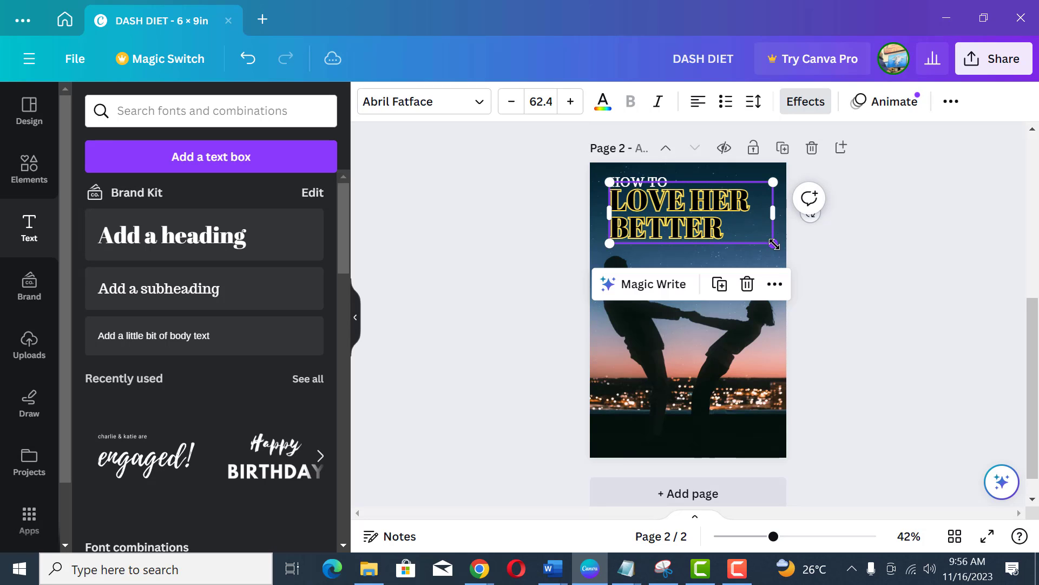
{"action": "mouse_move", "coordinate": [774, 238]}
{"action": "left_mouse_down"}
{"action": "mouse_move", "coordinate": [786, 248]}
{"action": "mouse_move", "coordinate": [770, 222]}
{"action": "left_mouse_up"}
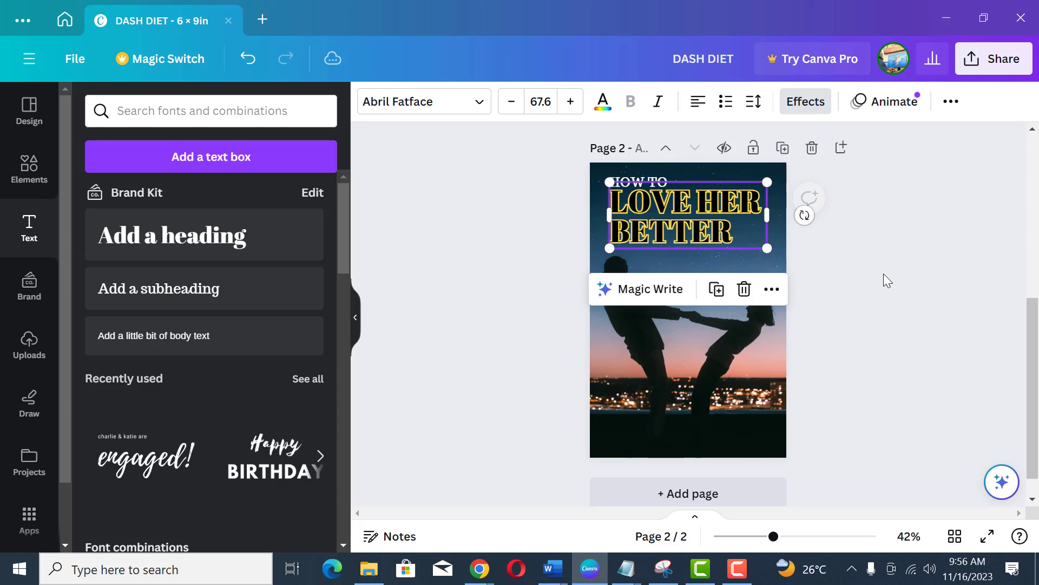
{"action": "left_click", "coordinate": [884, 274]}
Step: Increase the heading's letter spacing
{"action": "left_click", "coordinate": [686, 237]}
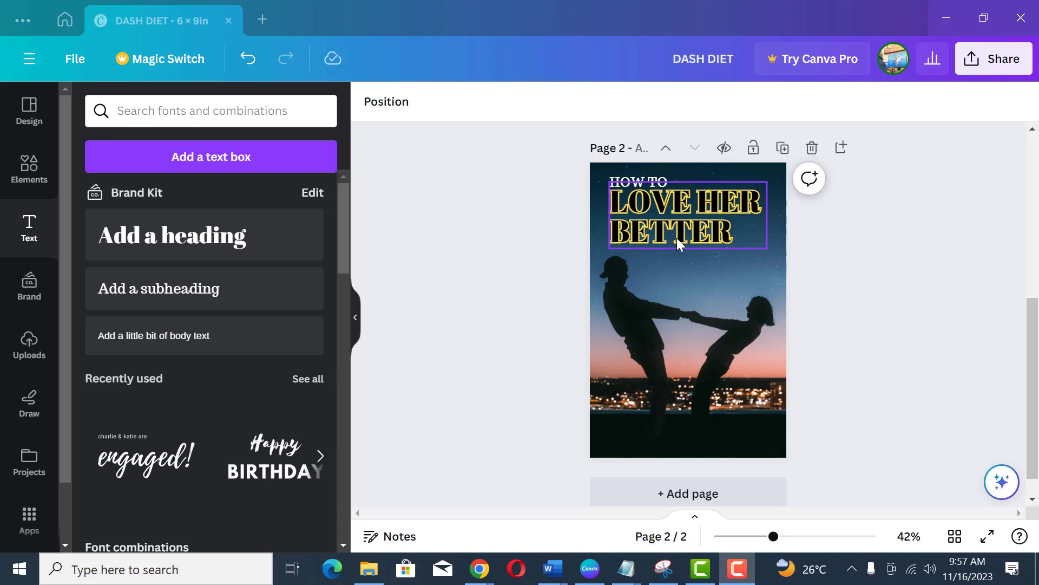
{"action": "left_click", "coordinate": [694, 238]}
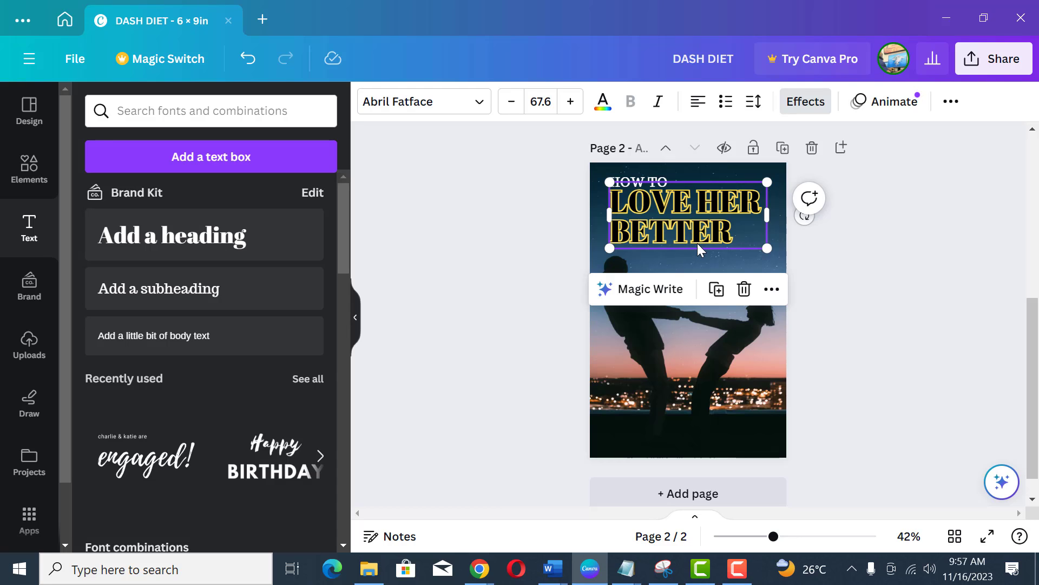
{"action": "left_click", "coordinate": [754, 101]}
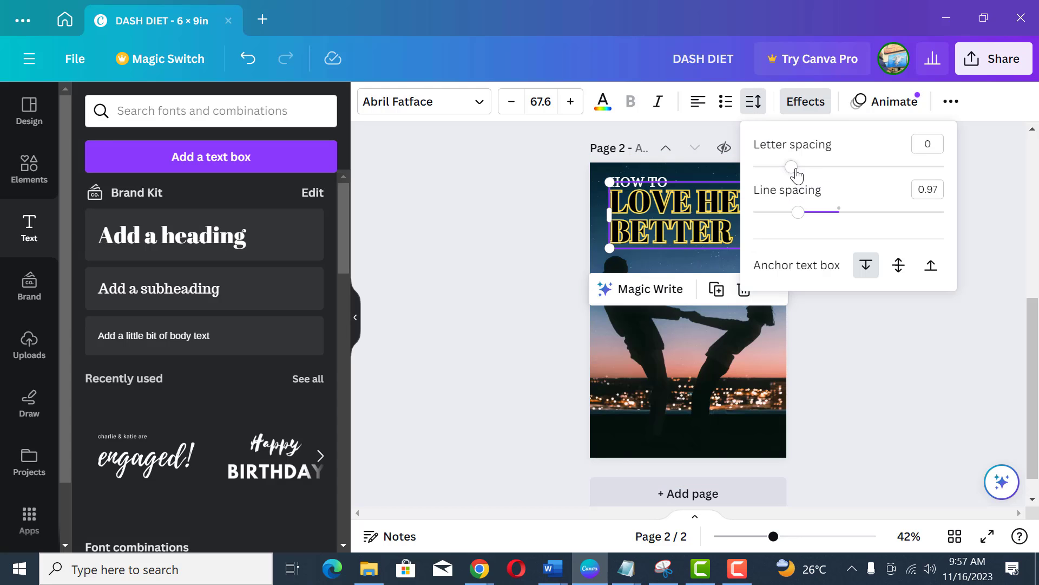
{"action": "left_click_drag", "start_coordinate": [794, 169], "coordinate": [815, 181]}
{"action": "left_click", "coordinate": [870, 372]}
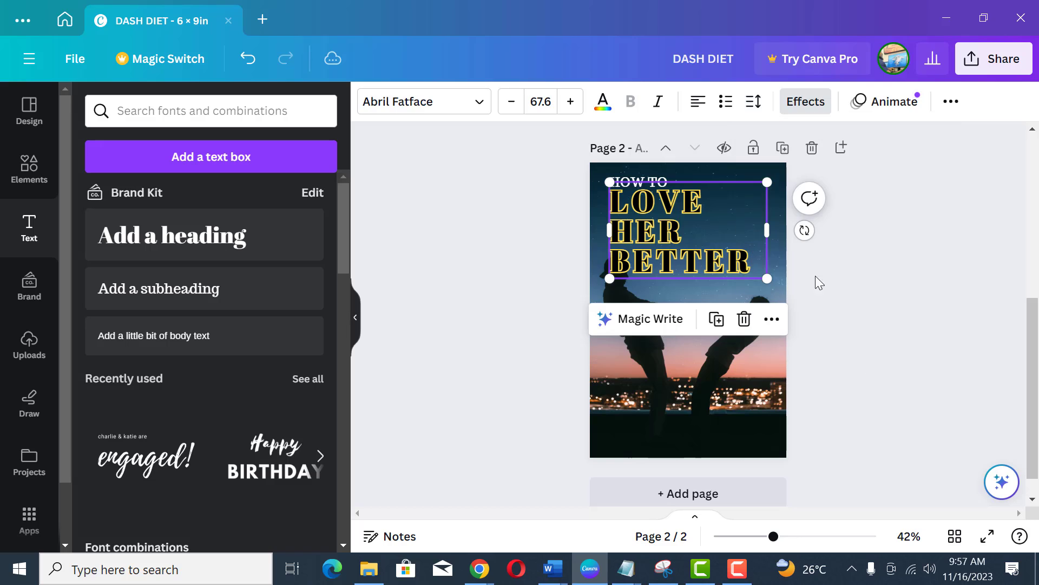
Step: Shrink the heading to about 58.5 so it fits on two lines again
{"action": "left_click", "coordinate": [749, 235]}
{"action": "left_click_drag", "start_coordinate": [769, 230], "coordinate": [740, 244]}
{"action": "left_click", "coordinate": [872, 255]}
{"action": "left_click", "coordinate": [719, 238]}
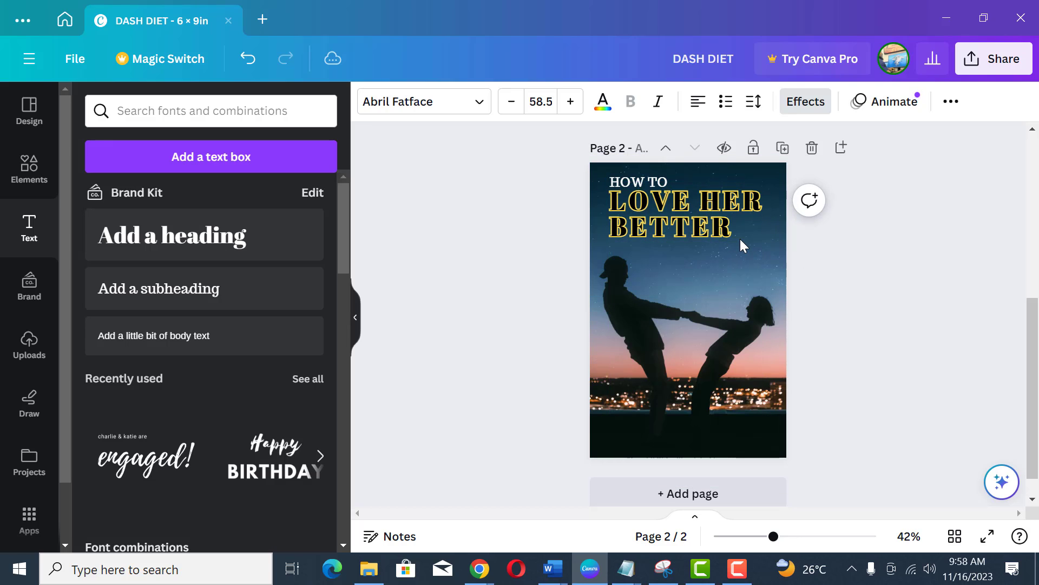
{"action": "left_click", "coordinate": [854, 278]}
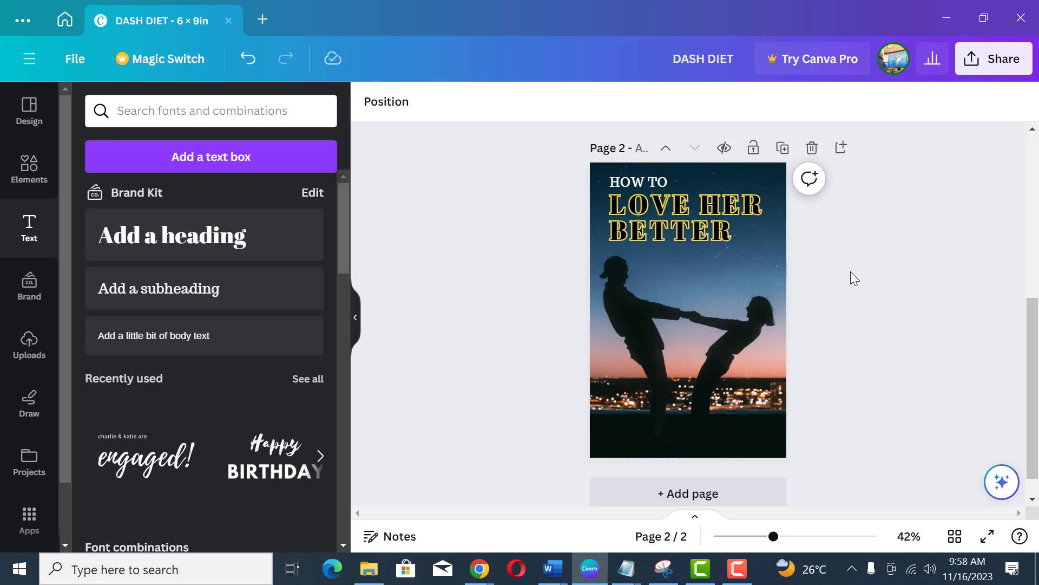
Step: Add an author-name text at the cover's bottom, enlarge it to about 41.6 and centre it horizontally
{"action": "left_click", "coordinate": [639, 182]}
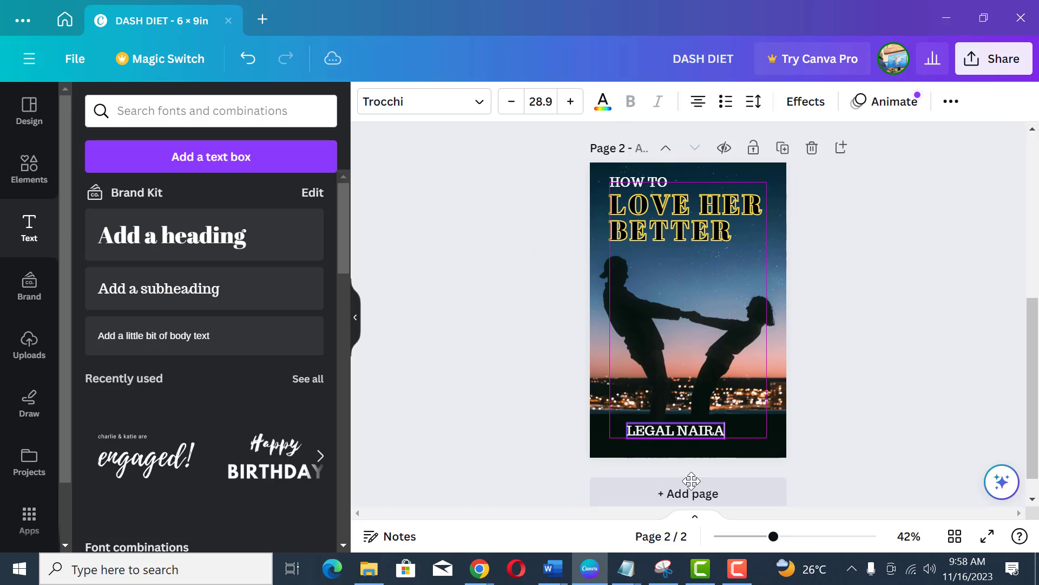
{"action": "left_click_drag", "start_coordinate": [692, 480], "coordinate": [691, 487]}
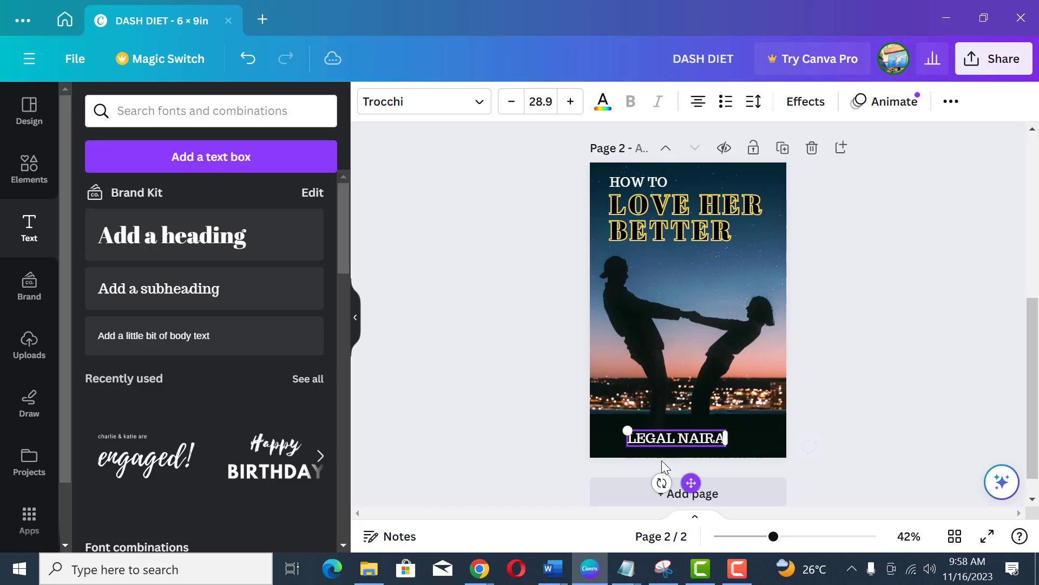
{"action": "left_click_drag", "start_coordinate": [626, 430], "coordinate": [585, 423]}
{"action": "left_click_drag", "start_coordinate": [670, 482], "coordinate": [701, 482]}
{"action": "left_click", "coordinate": [857, 349]}
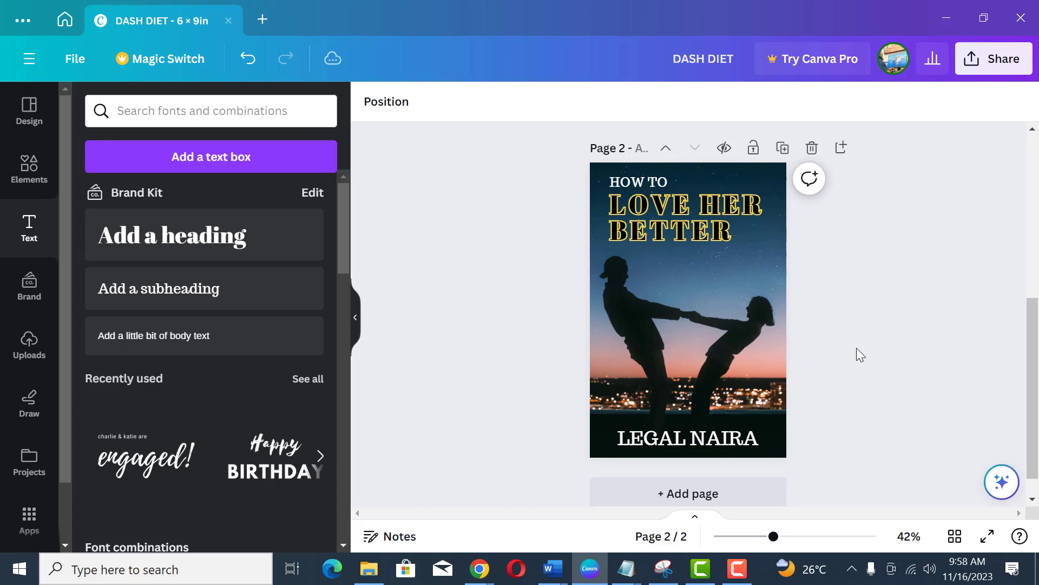
{"action": "left_click", "coordinate": [727, 437]}
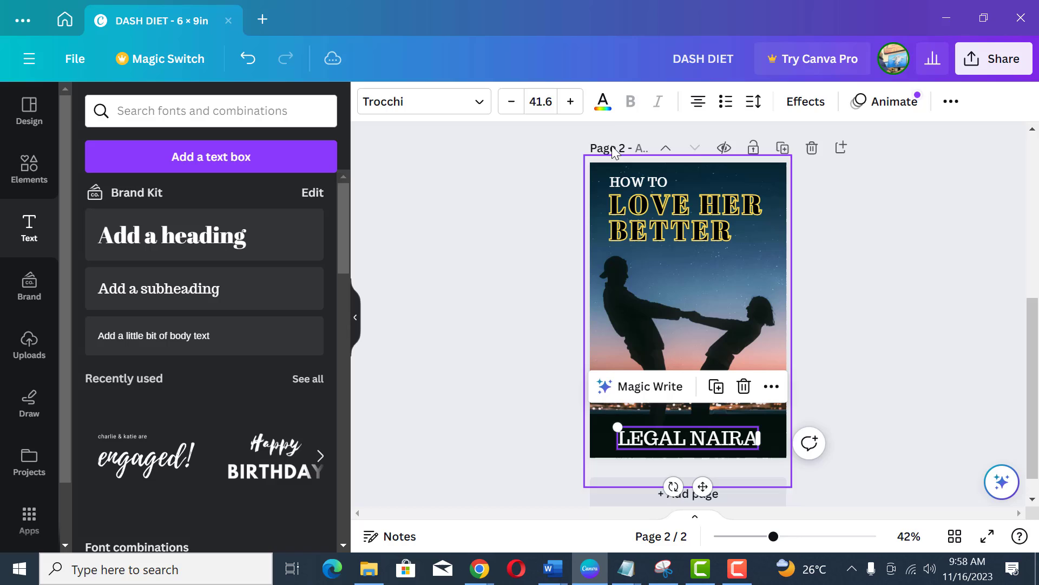
Step: Recolour the author name with a dark blue sampled from the night sky in the cover photo
{"action": "left_click", "coordinate": [603, 103]}
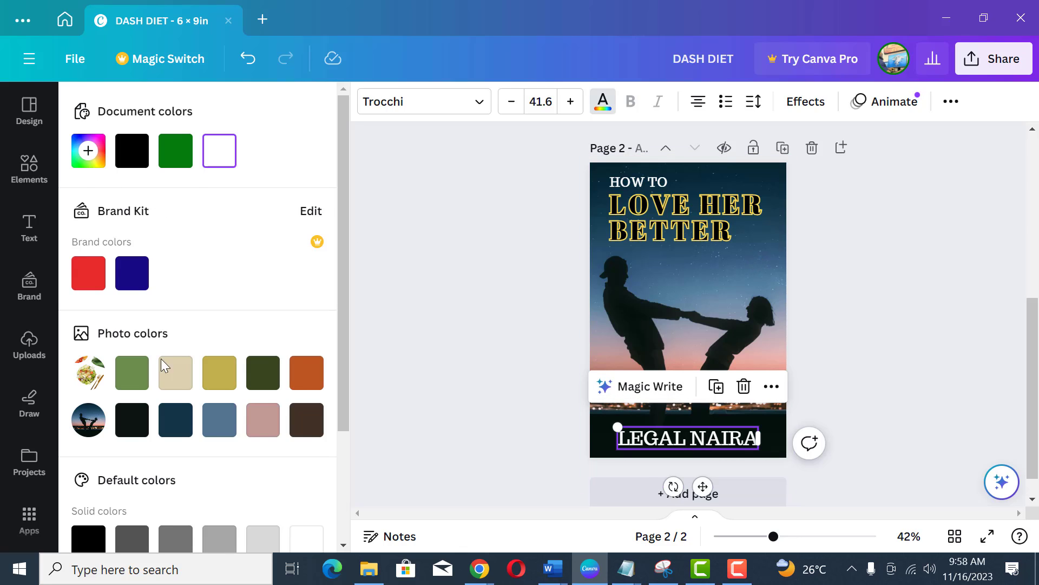
{"action": "left_click", "coordinate": [86, 153]}
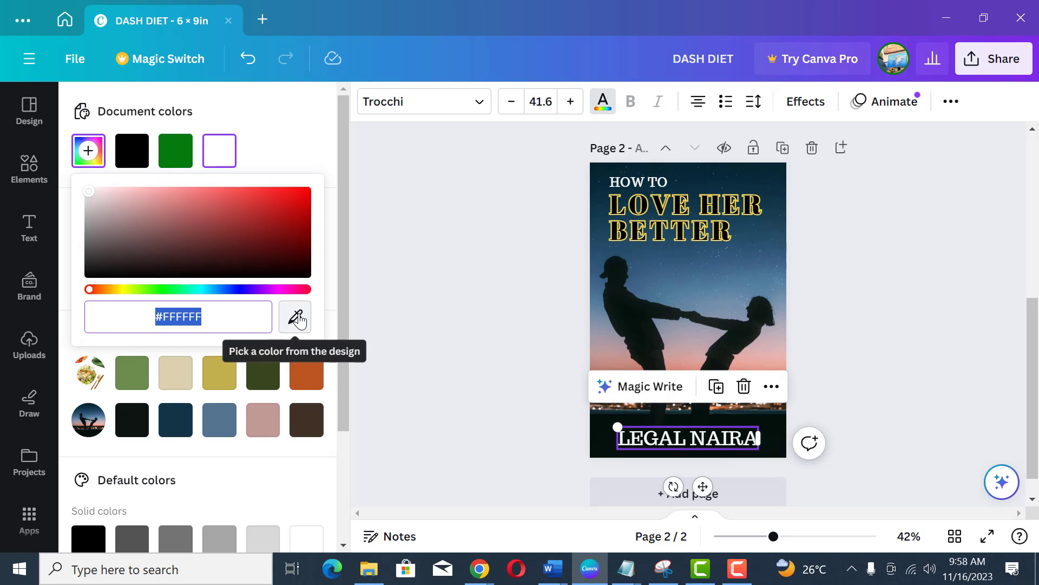
{"action": "left_click", "coordinate": [296, 318]}
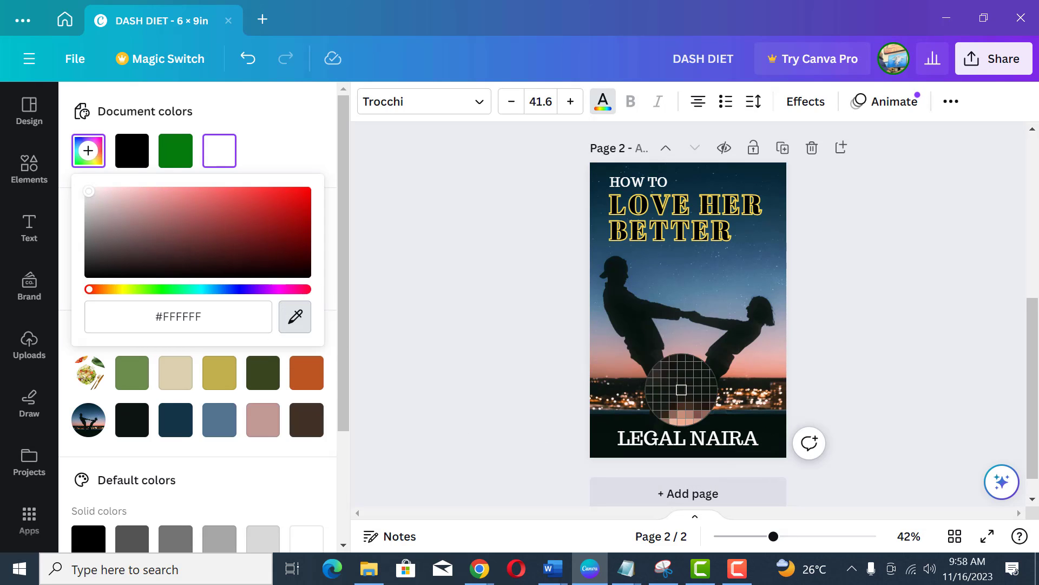
{"action": "left_click", "coordinate": [759, 244]}
{"action": "key", "text": "Escape"}
{"action": "key", "text": "Escape"}
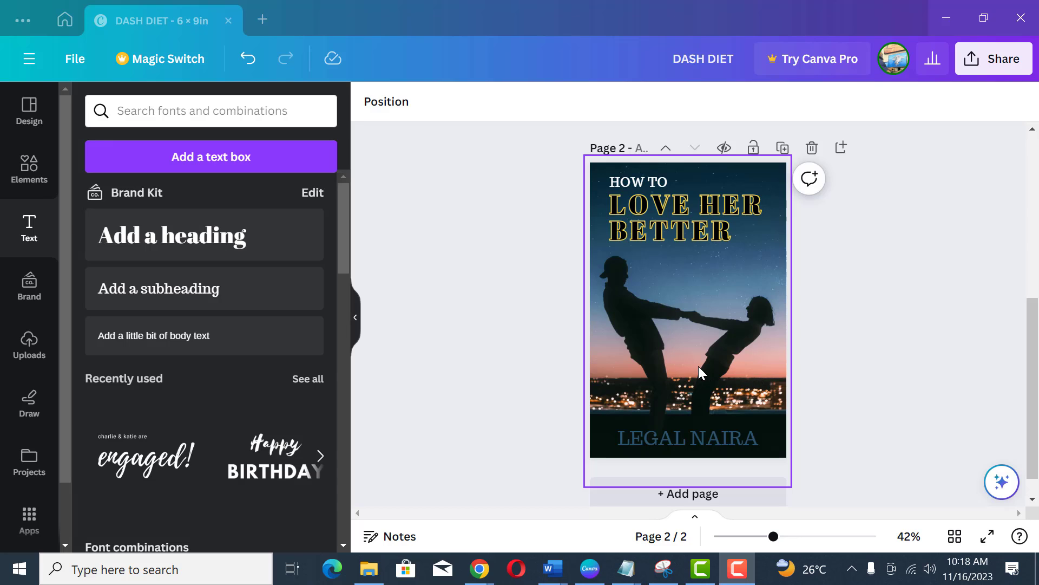
Step: Change the heading's outline effect colour to a peach tone sampled from the sunset in the photo
{"action": "left_click", "coordinate": [703, 228]}
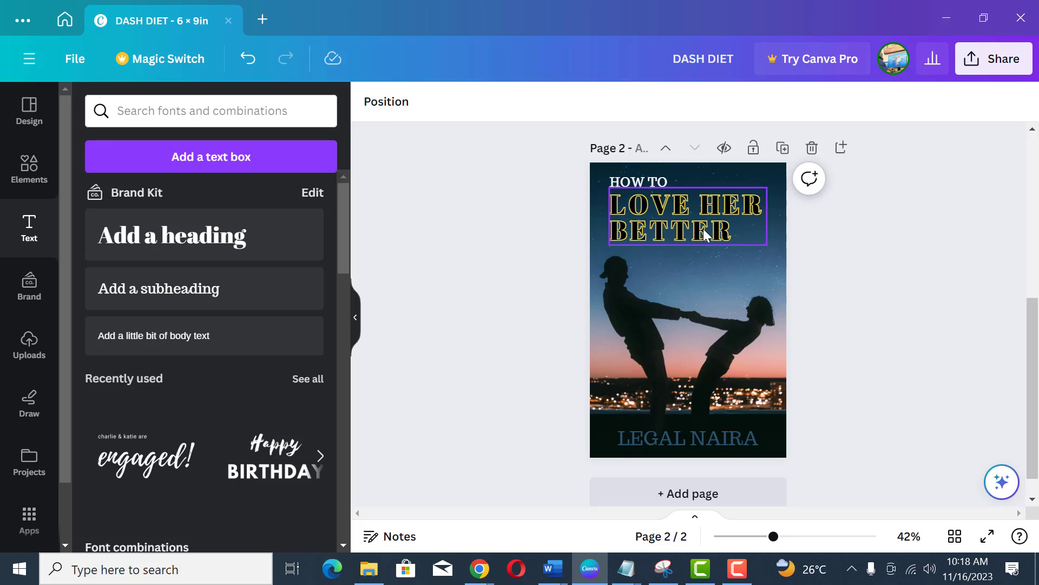
{"action": "left_click", "coordinate": [798, 107]}
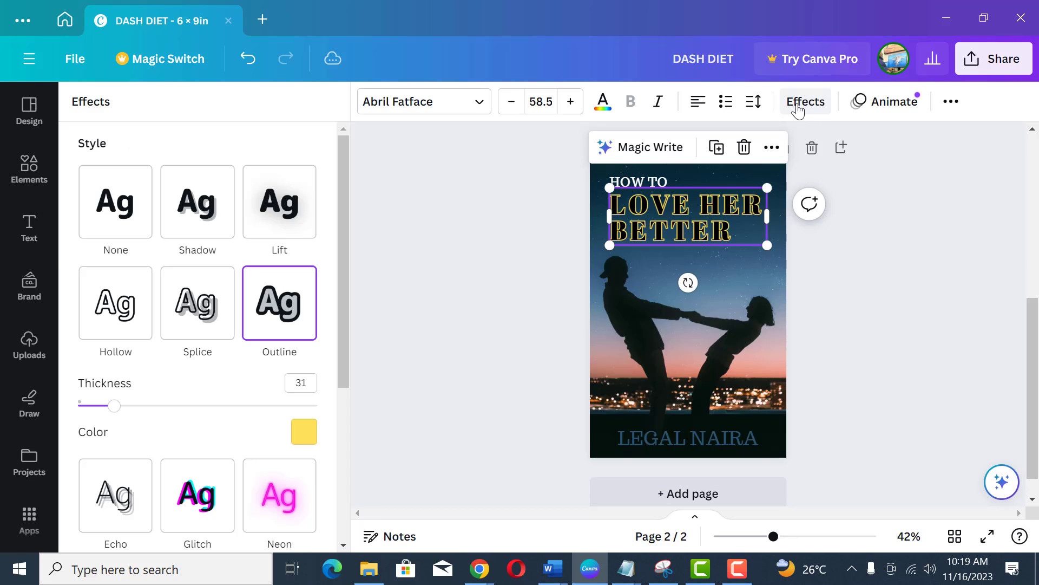
{"action": "left_click", "coordinate": [306, 433]}
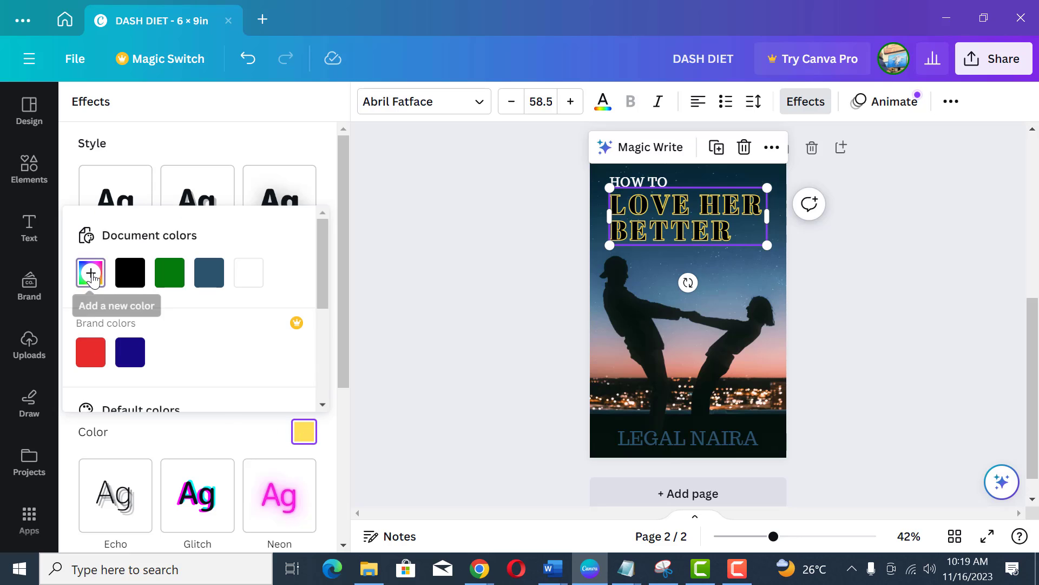
{"action": "left_click", "coordinate": [91, 275]}
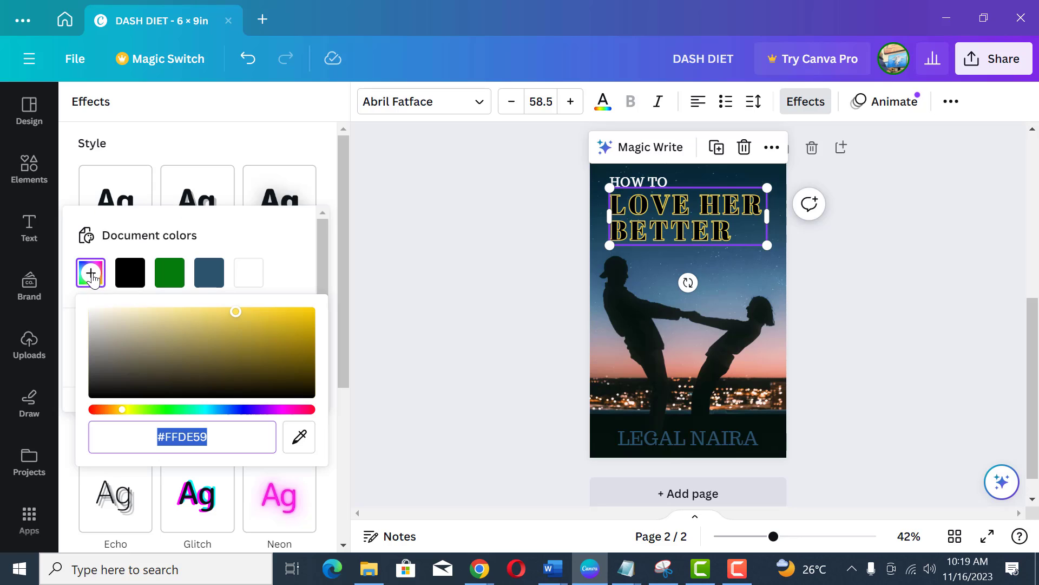
{"action": "left_click", "coordinate": [300, 436]}
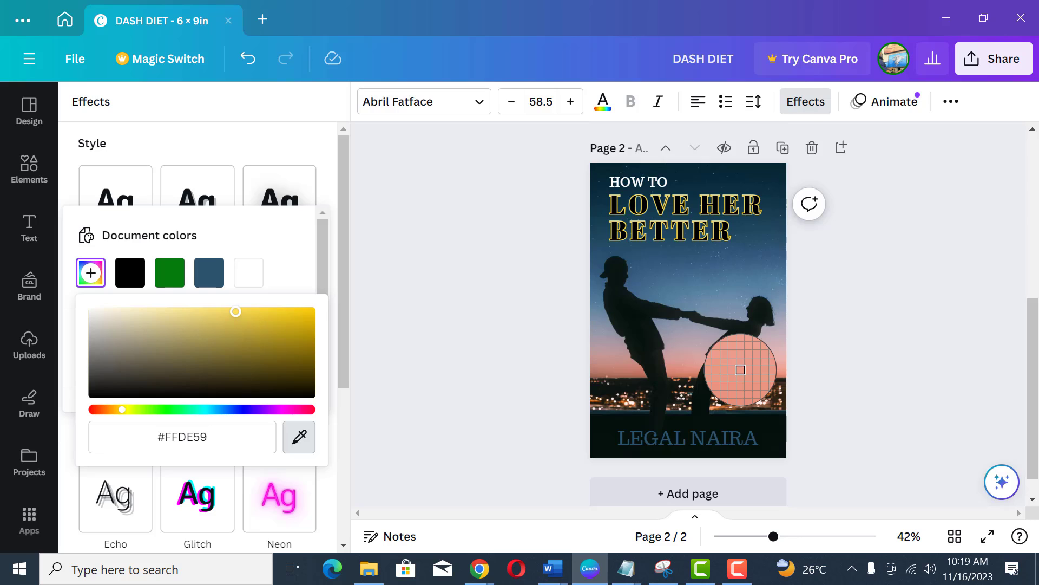
{"action": "left_click", "coordinate": [740, 369]}
{"action": "key", "text": "Escape"}
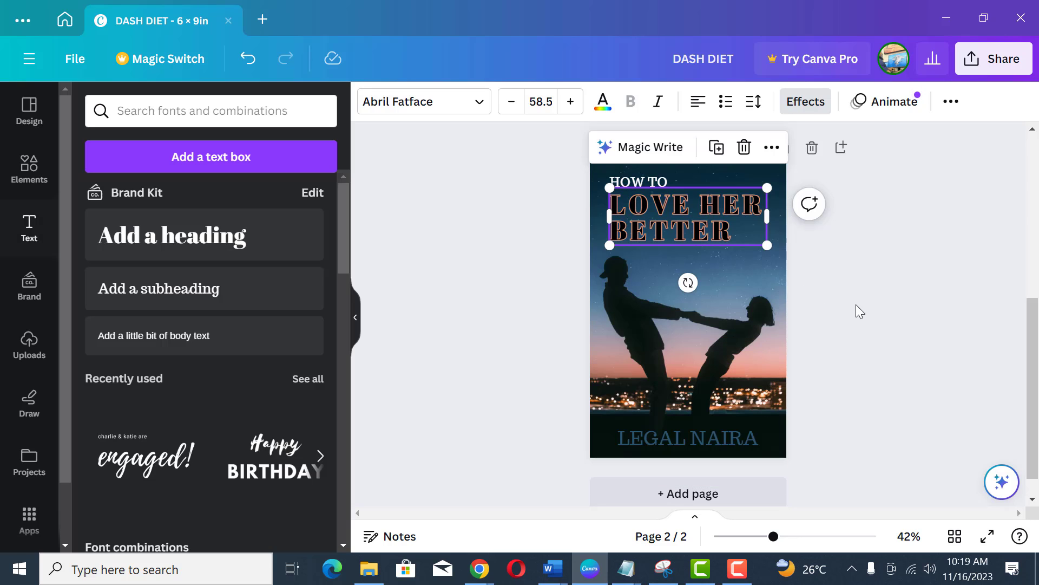
Step: Enlarge the heading text box so the heading grows to about 62
{"action": "left_click", "coordinate": [856, 304]}
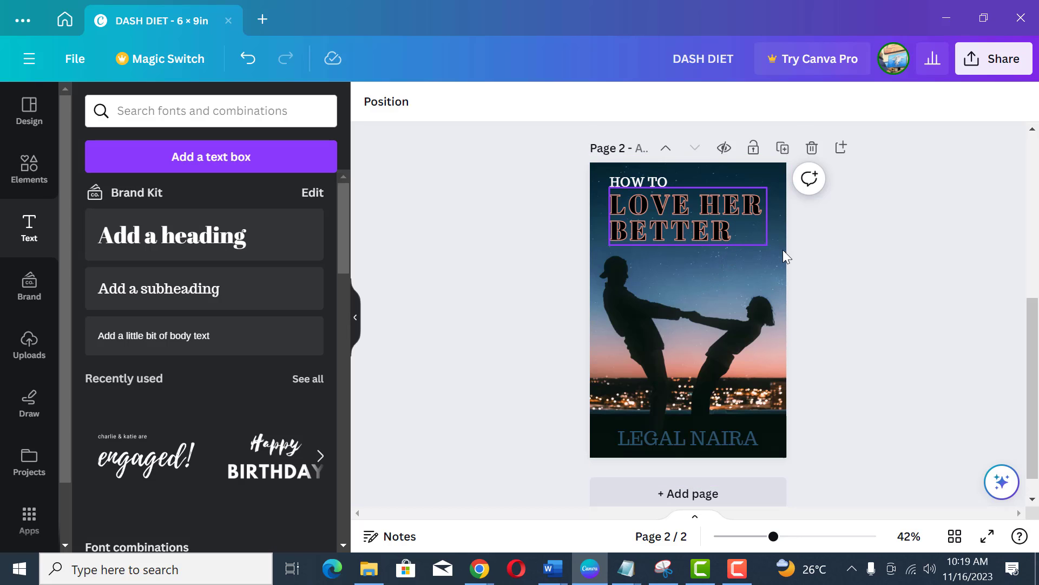
{"action": "left_click", "coordinate": [758, 241]}
{"action": "left_click_drag", "start_coordinate": [767, 245], "coordinate": [774, 250]}
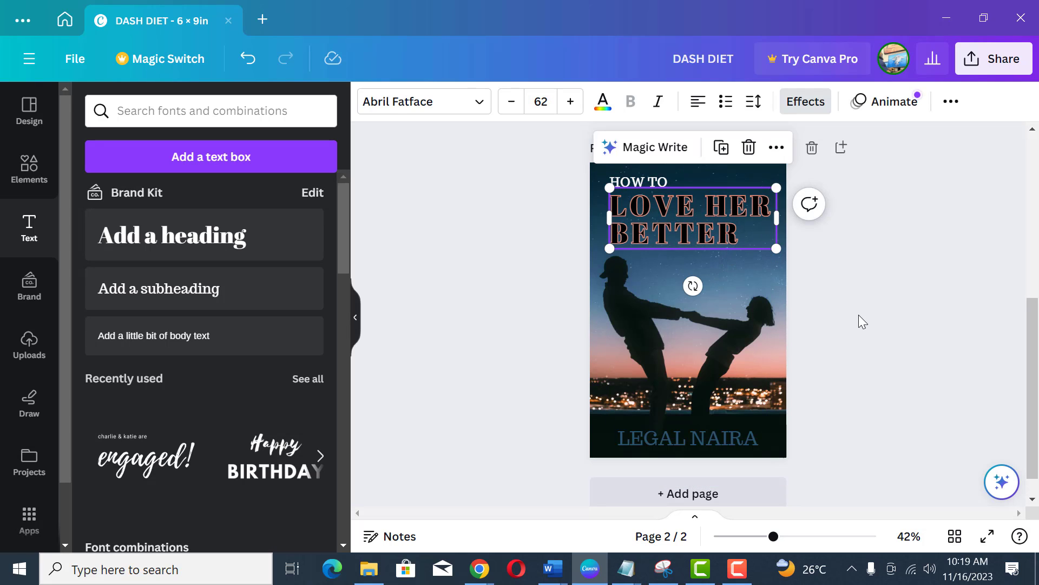
{"action": "left_click", "coordinate": [858, 314]}
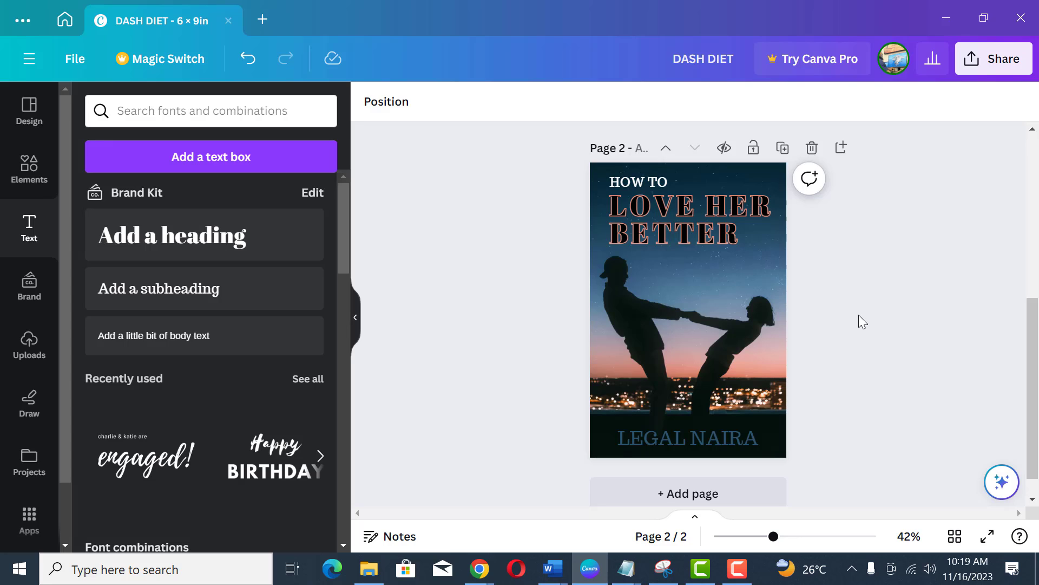
Step: Add a new blank third page below the cover
{"action": "scroll", "coordinate": [862, 322], "scroll_direction": "down", "scroll_amount": 1}
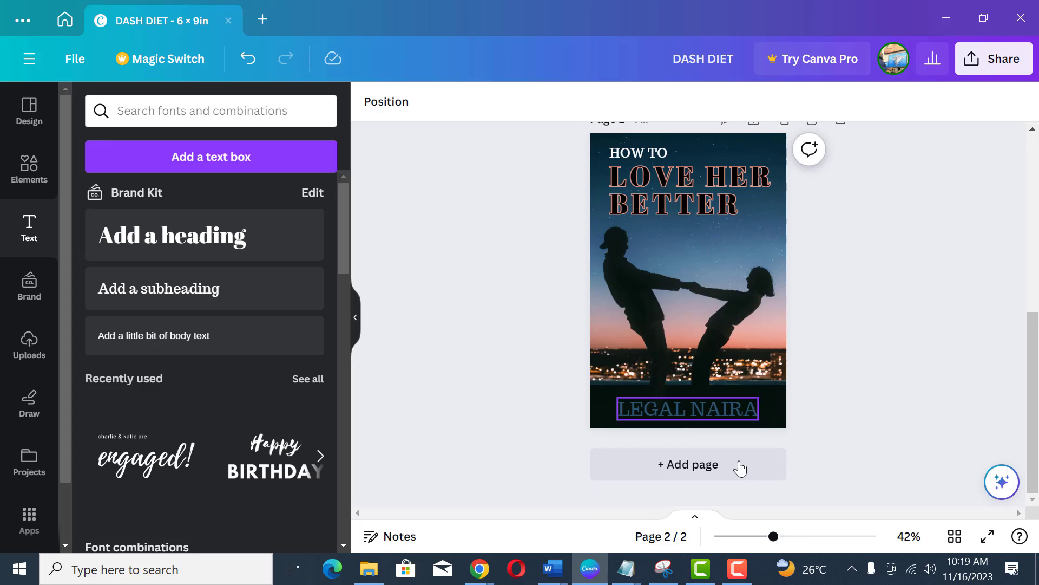
{"action": "left_click", "coordinate": [697, 472]}
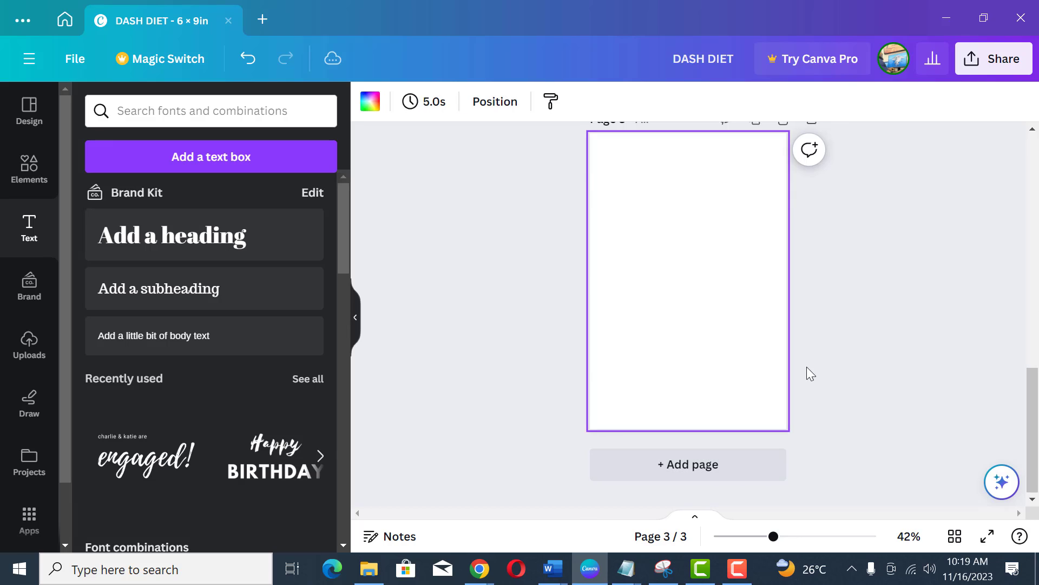
{"action": "scroll", "coordinate": [807, 366], "scroll_direction": "up", "scroll_amount": 3}
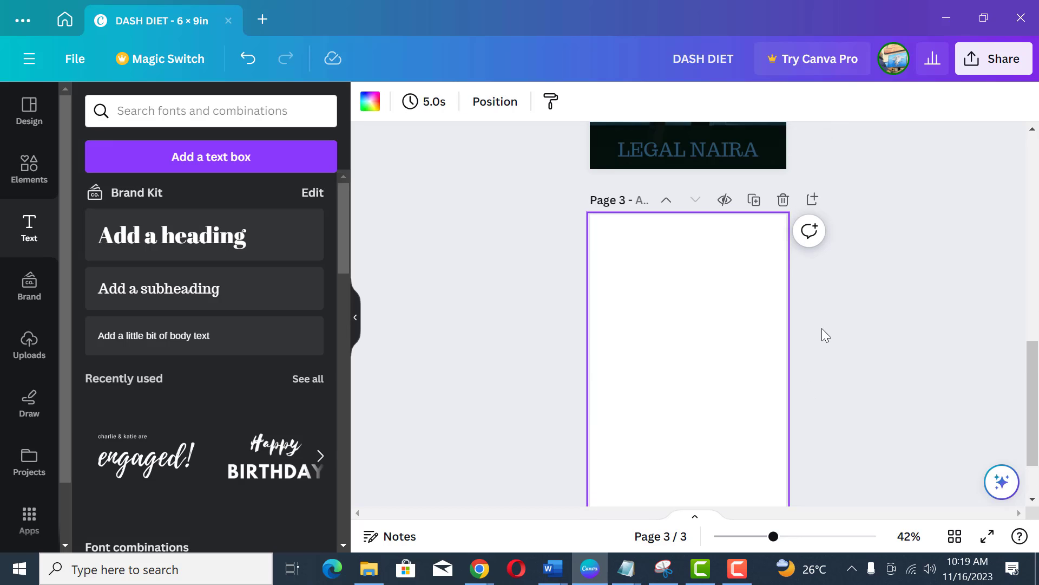
{"action": "scroll", "coordinate": [1032, 504], "scroll_direction": "down", "scroll_amount": 1}
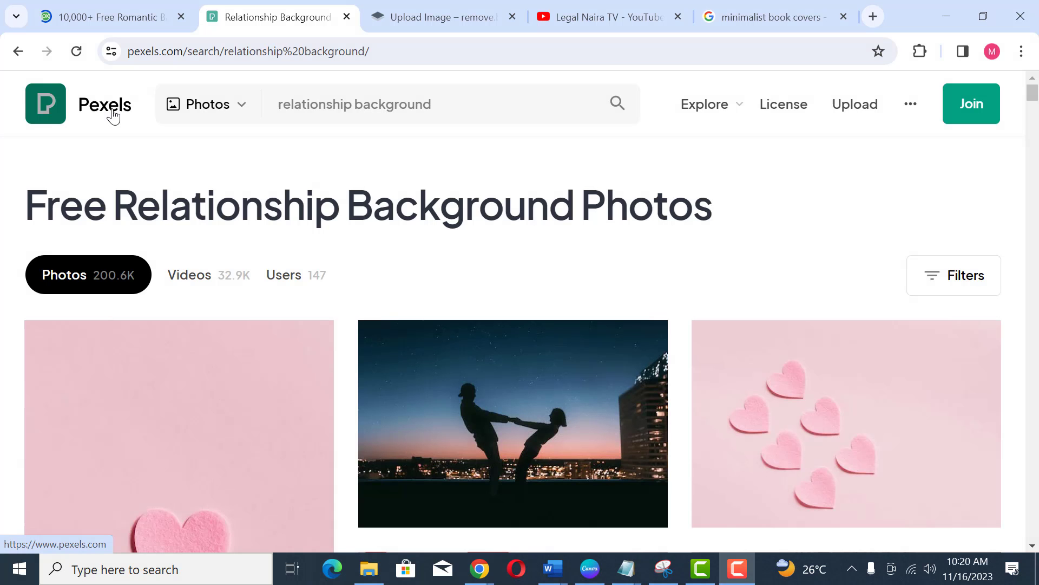
Step: Switch to Pexels in the browser and search for SEPARATION photos
{"action": "left_click", "coordinate": [113, 110]}
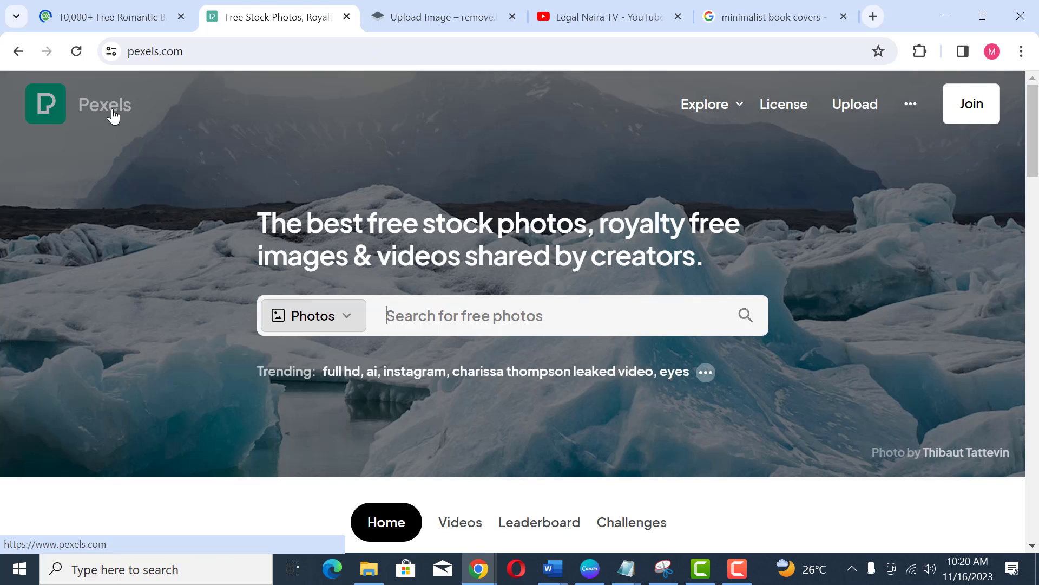
{"action": "left_click", "coordinate": [528, 317]}
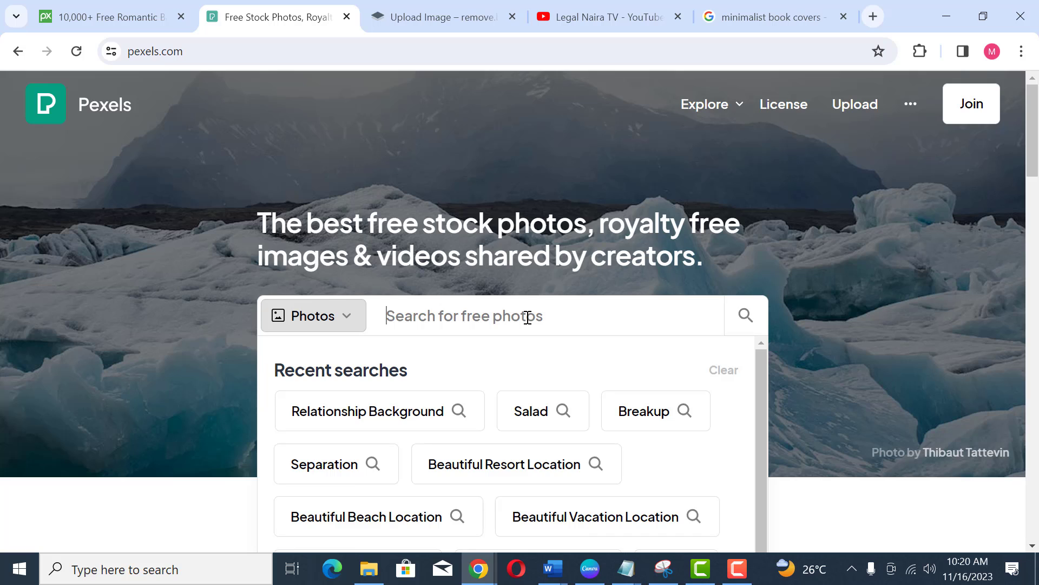
{"action": "type", "text": "SEPAR"}
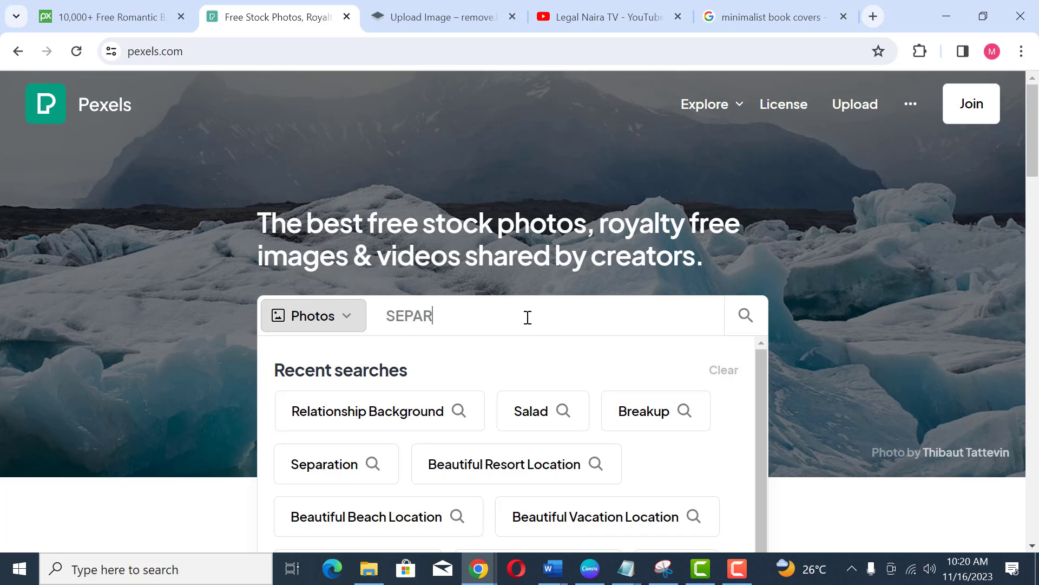
{"action": "type", "text": "ATION"}
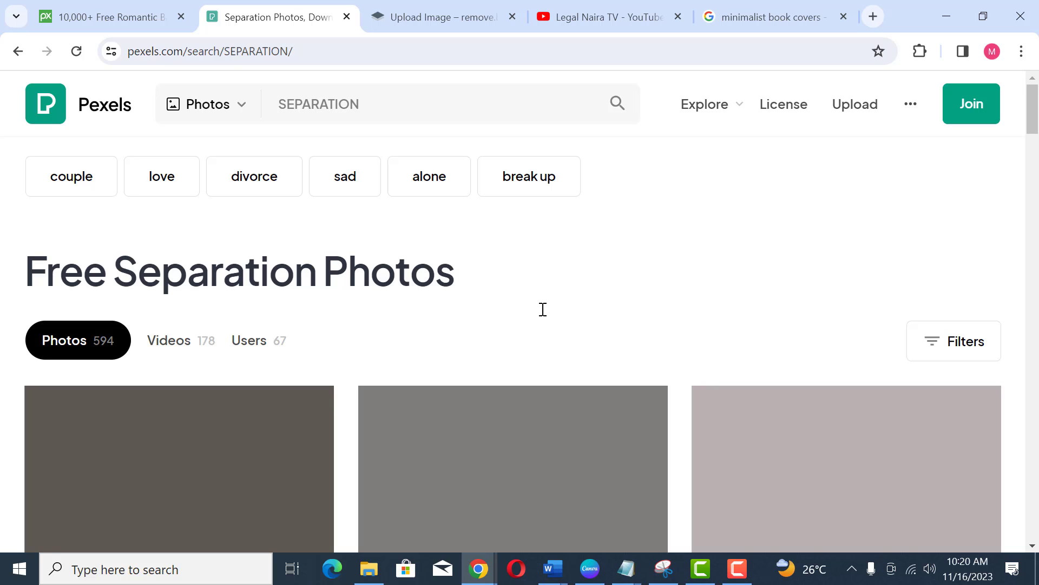
Step: Browse the separation photo results for a suitable cover background
{"action": "scroll", "coordinate": [573, 292], "scroll_direction": "down", "scroll_amount": 3}
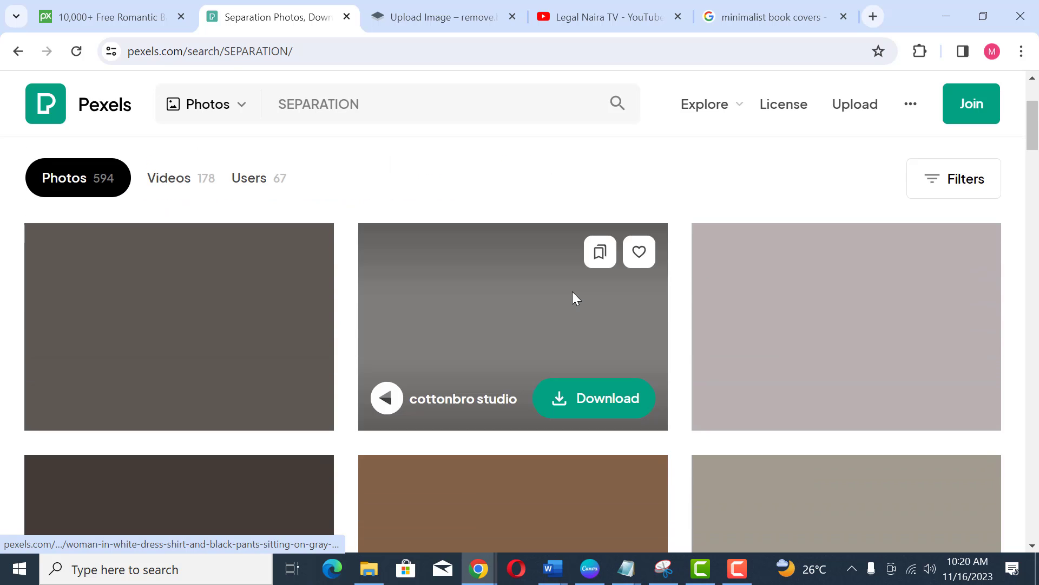
{"action": "scroll", "coordinate": [573, 292], "scroll_direction": "up", "scroll_amount": 3}
{"action": "scroll", "coordinate": [572, 300], "scroll_direction": "down", "scroll_amount": 3}
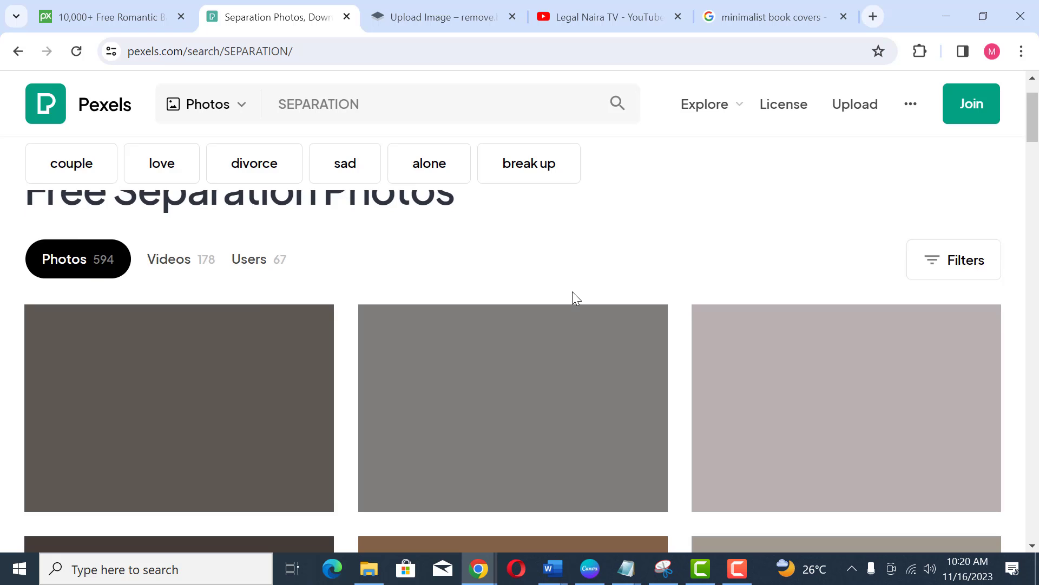
{"action": "scroll", "coordinate": [575, 298], "scroll_direction": "up", "scroll_amount": 3}
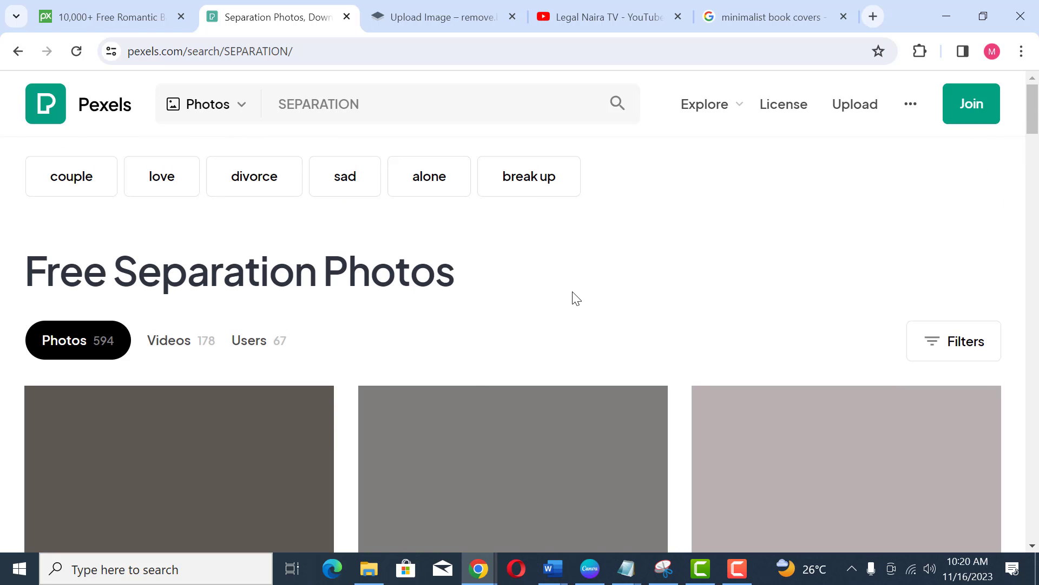
{"action": "scroll", "coordinate": [574, 295], "scroll_direction": "down", "scroll_amount": 3}
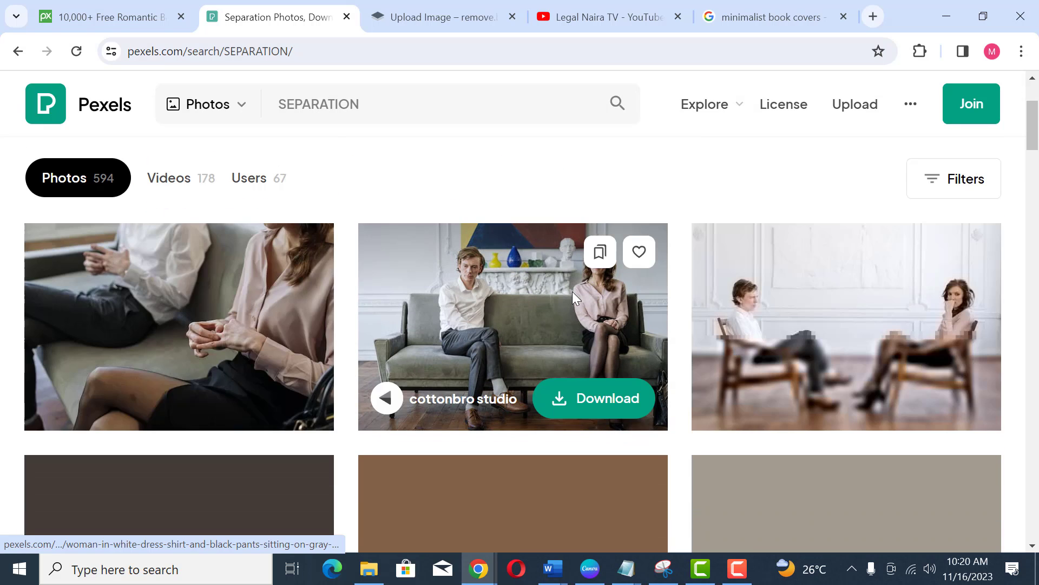
{"action": "scroll", "coordinate": [573, 295], "scroll_direction": "down", "scroll_amount": 5}
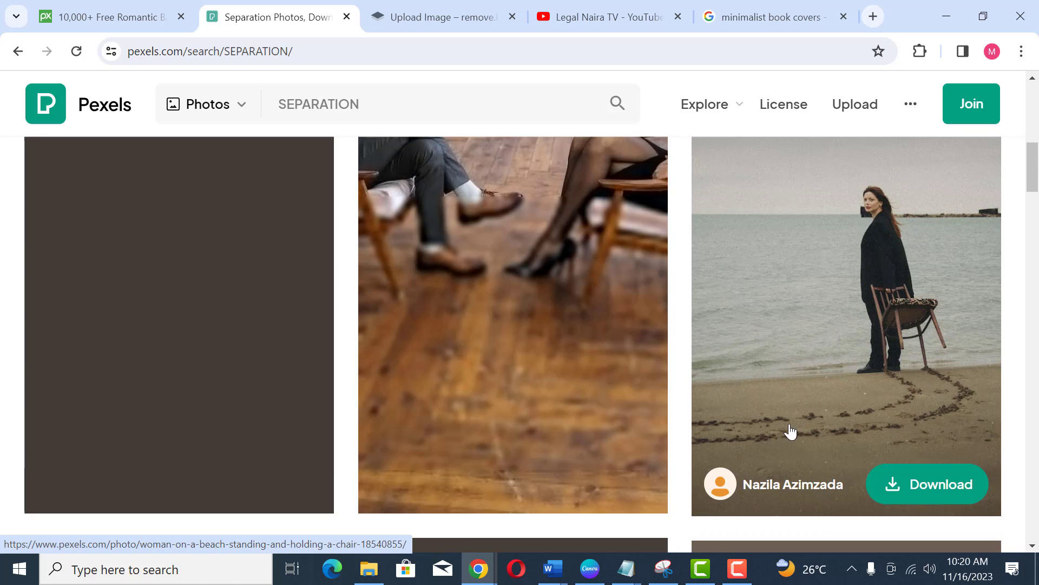
{"action": "scroll", "coordinate": [804, 417], "scroll_direction": "up", "scroll_amount": 2}
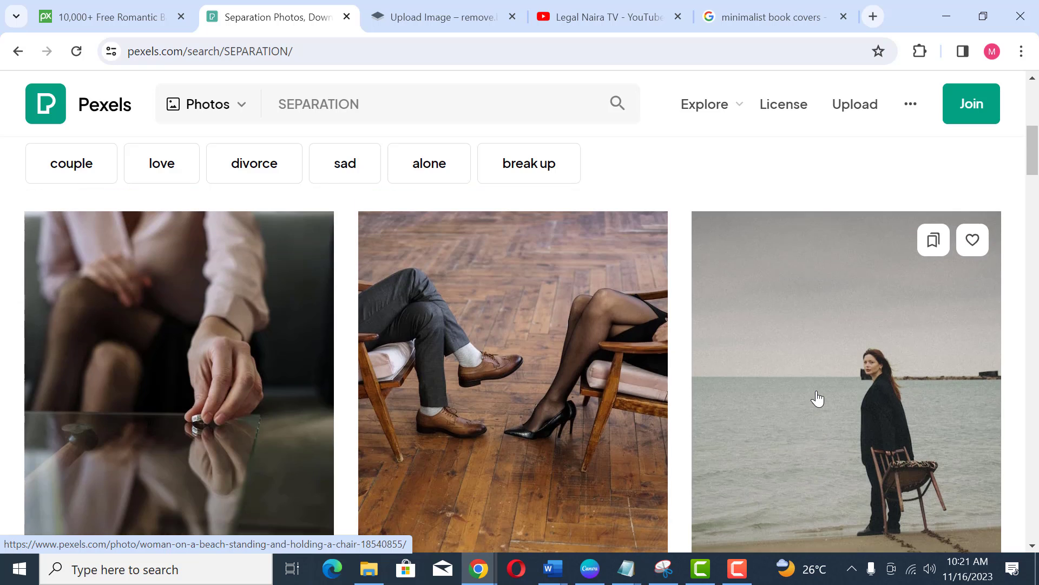
{"action": "scroll", "coordinate": [817, 399], "scroll_direction": "down", "scroll_amount": 2}
{"action": "scroll", "coordinate": [817, 399], "scroll_direction": "down", "scroll_amount": 5}
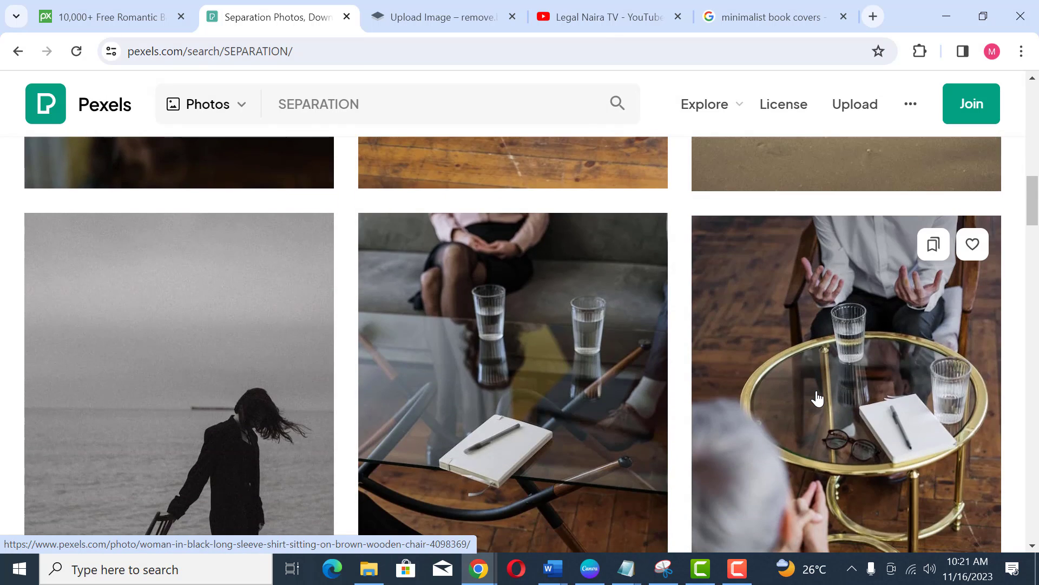
{"action": "scroll", "coordinate": [817, 399], "scroll_direction": "down", "scroll_amount": 2}
{"action": "scroll", "coordinate": [584, 422], "scroll_direction": "down", "scroll_amount": 1}
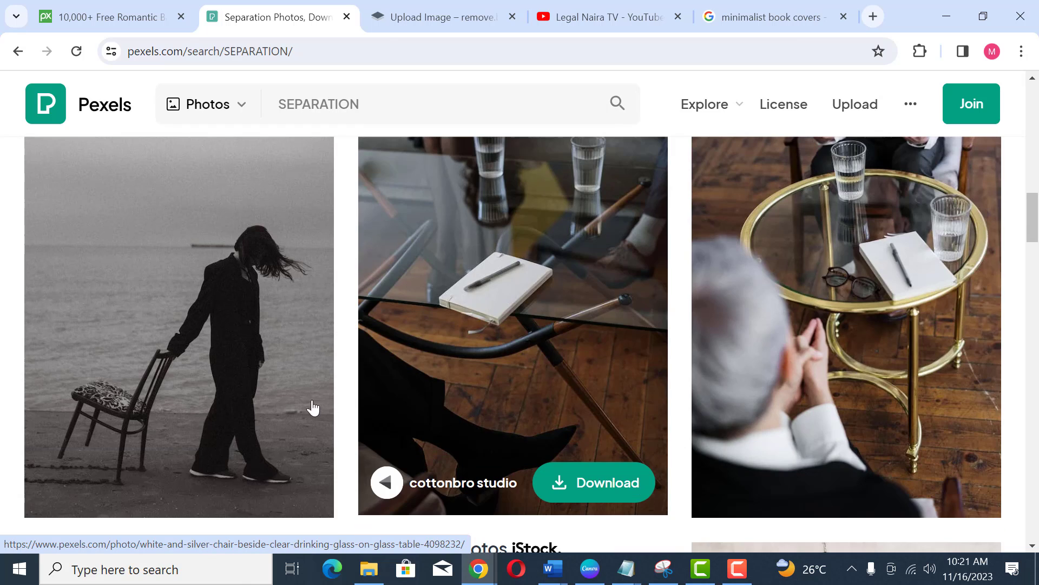
{"action": "scroll", "coordinate": [135, 399], "scroll_direction": "up", "scroll_amount": 3}
{"action": "scroll", "coordinate": [591, 389], "scroll_direction": "down", "scroll_amount": 6}
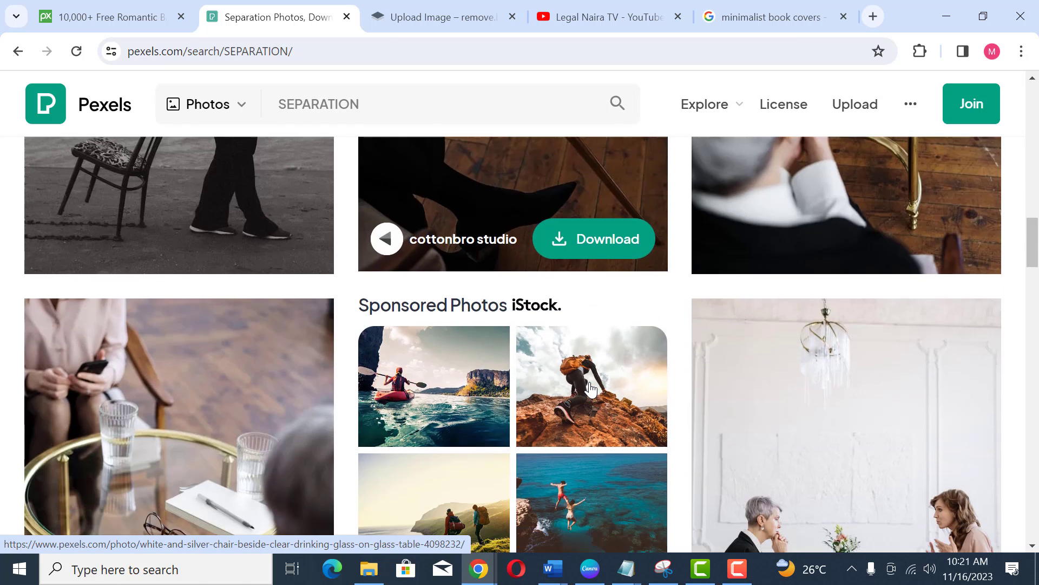
{"action": "scroll", "coordinate": [590, 389], "scroll_direction": "down", "scroll_amount": 8}
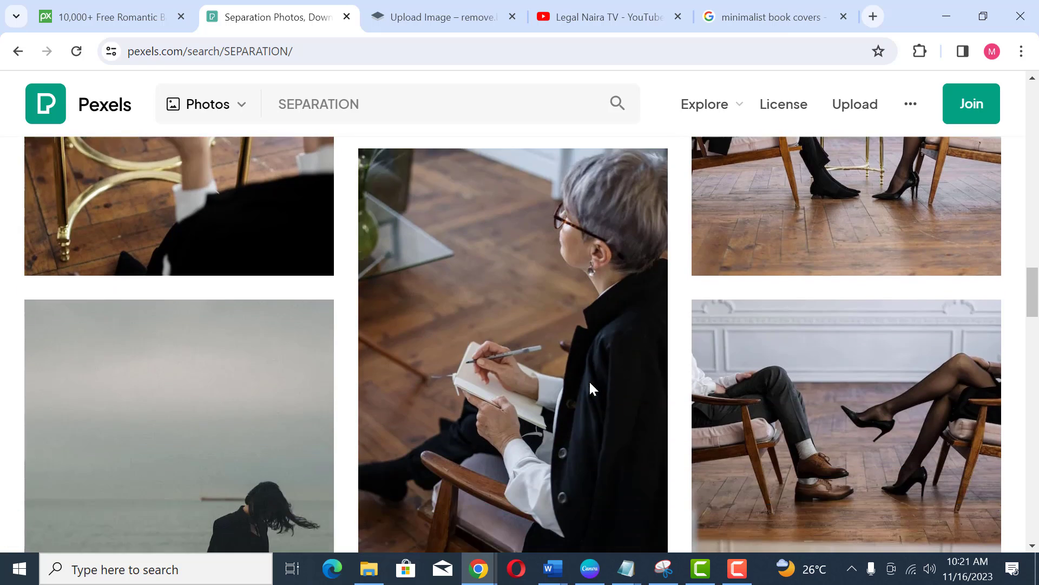
{"action": "scroll", "coordinate": [590, 383], "scroll_direction": "down", "scroll_amount": 12}
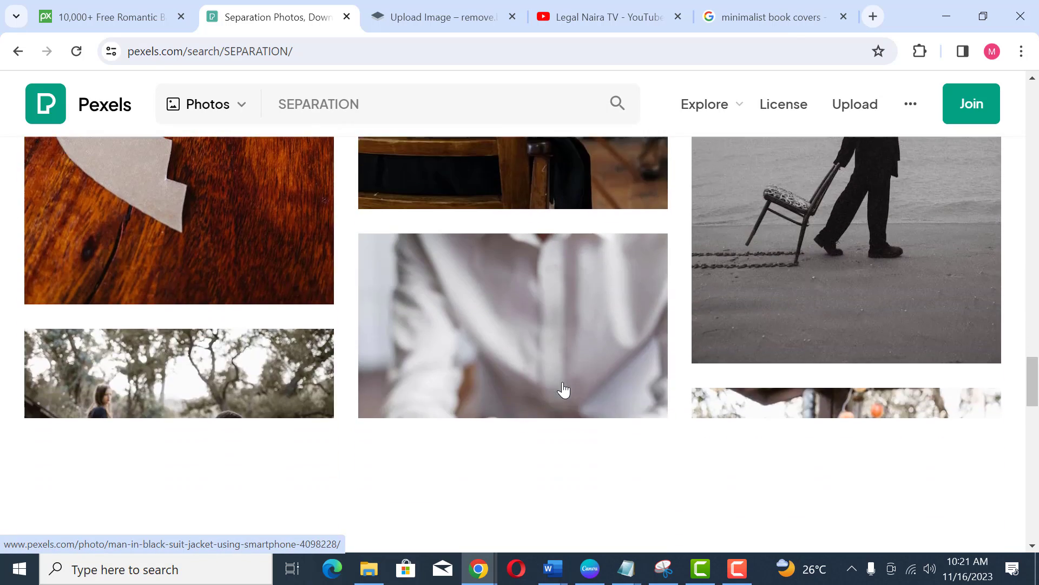
{"action": "scroll", "coordinate": [564, 390], "scroll_direction": "up", "scroll_amount": 2}
{"action": "scroll", "coordinate": [563, 389], "scroll_direction": "down", "scroll_amount": 4}
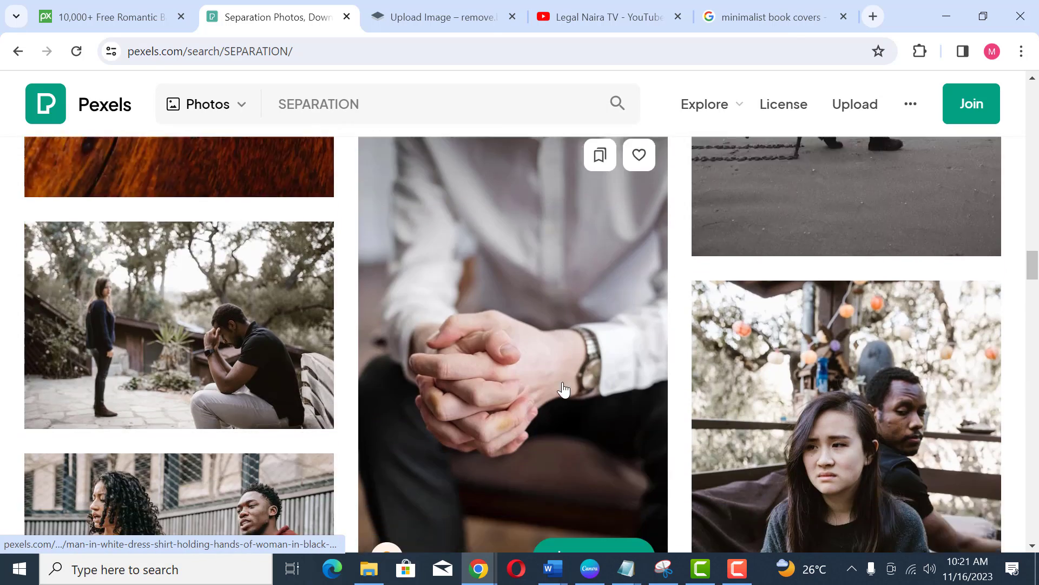
{"action": "scroll", "coordinate": [564, 390], "scroll_direction": "down", "scroll_amount": 8}
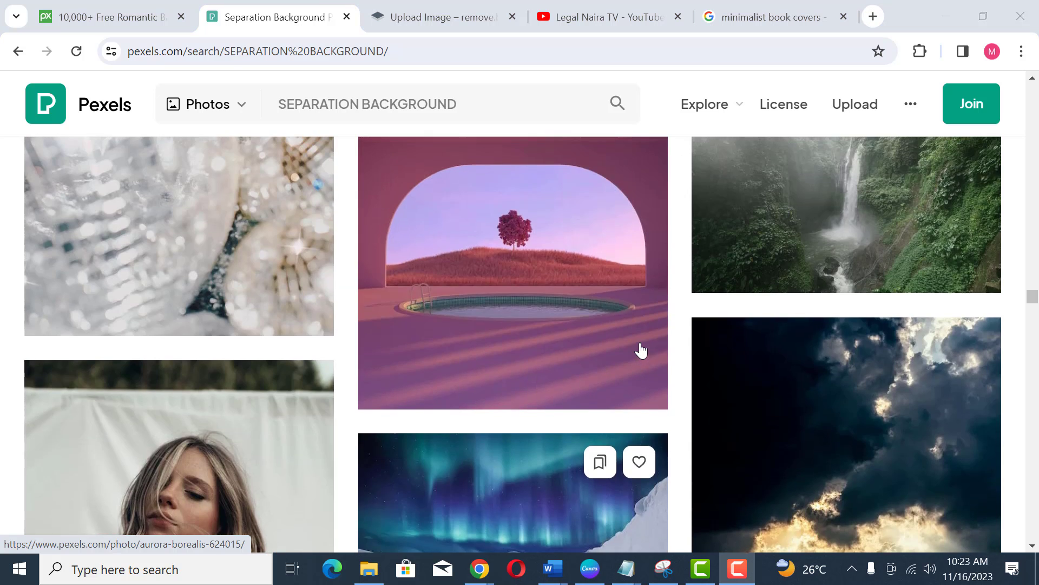
Step: Scroll further down the SEPARATION BACKGROUND photo results on Pexels, looking for a cover image
{"action": "scroll", "coordinate": [641, 352], "scroll_direction": "up", "scroll_amount": 5}
{"action": "scroll", "coordinate": [641, 348], "scroll_direction": "down", "scroll_amount": 5}
{"action": "scroll", "coordinate": [538, 350], "scroll_direction": "down", "scroll_amount": 3}
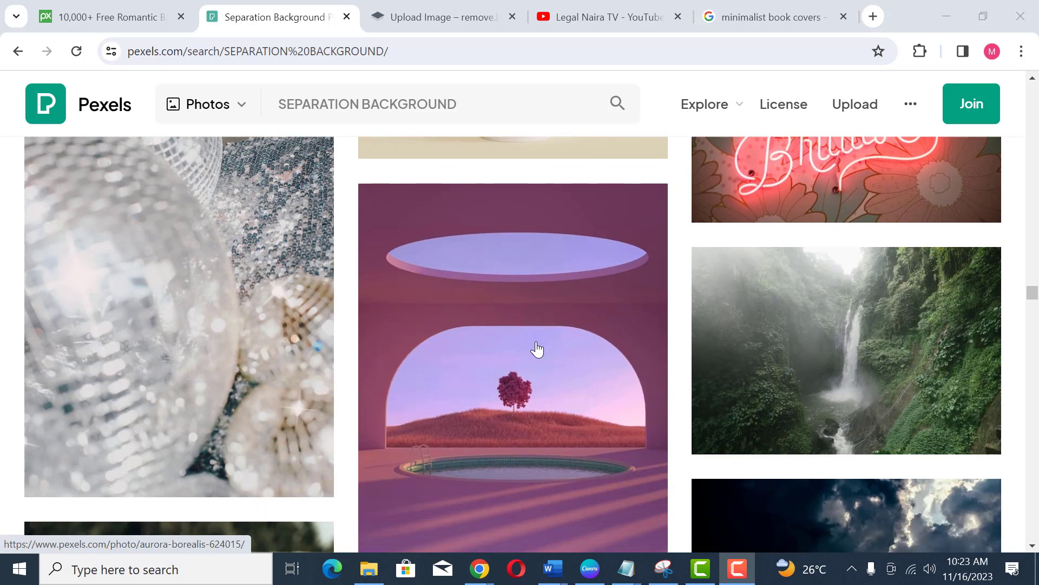
{"action": "scroll", "coordinate": [717, 318], "scroll_direction": "down", "scroll_amount": 1}
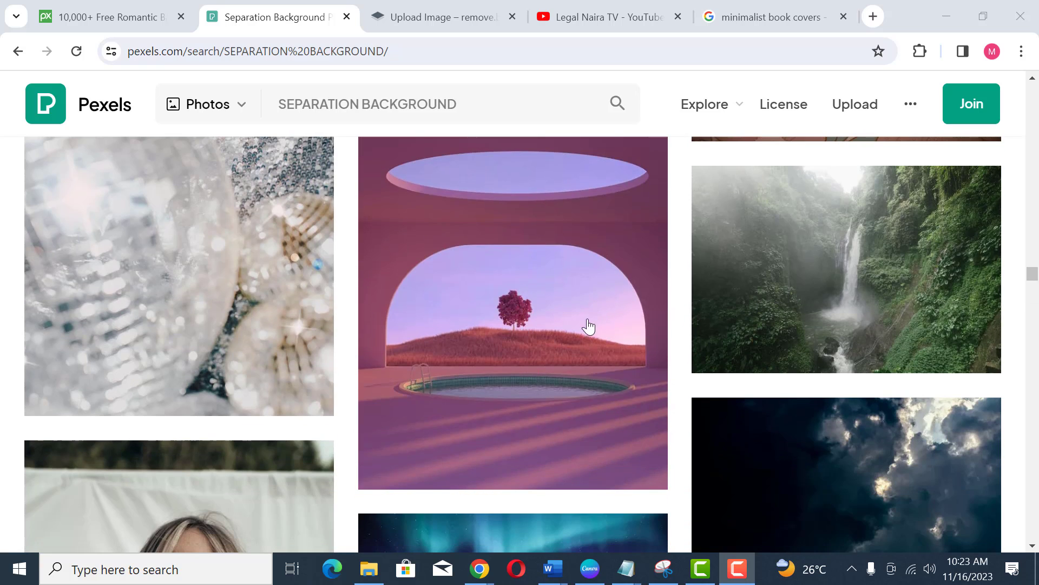
{"action": "scroll", "coordinate": [807, 375], "scroll_direction": "down", "scroll_amount": 4}
{"action": "scroll", "coordinate": [807, 375], "scroll_direction": "down", "scroll_amount": 8}
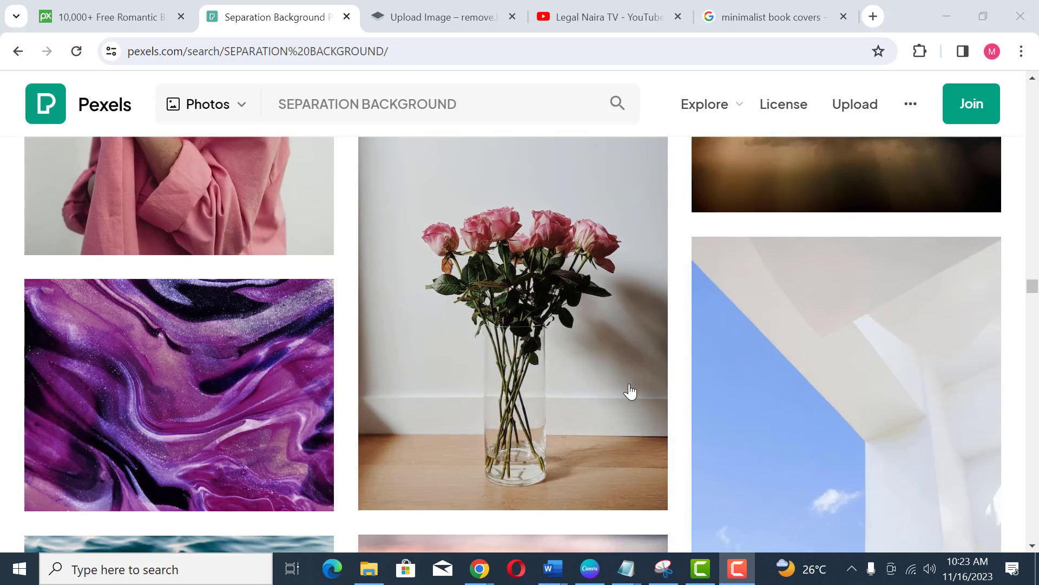
{"action": "scroll", "coordinate": [631, 391], "scroll_direction": "down", "scroll_amount": 15}
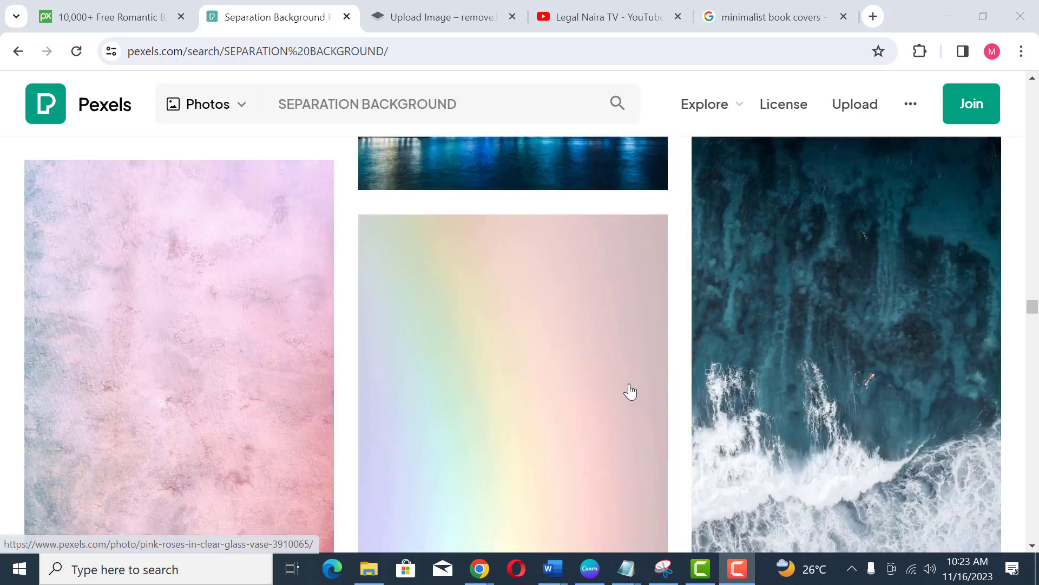
{"action": "scroll", "coordinate": [631, 391], "scroll_direction": "down", "scroll_amount": 15}
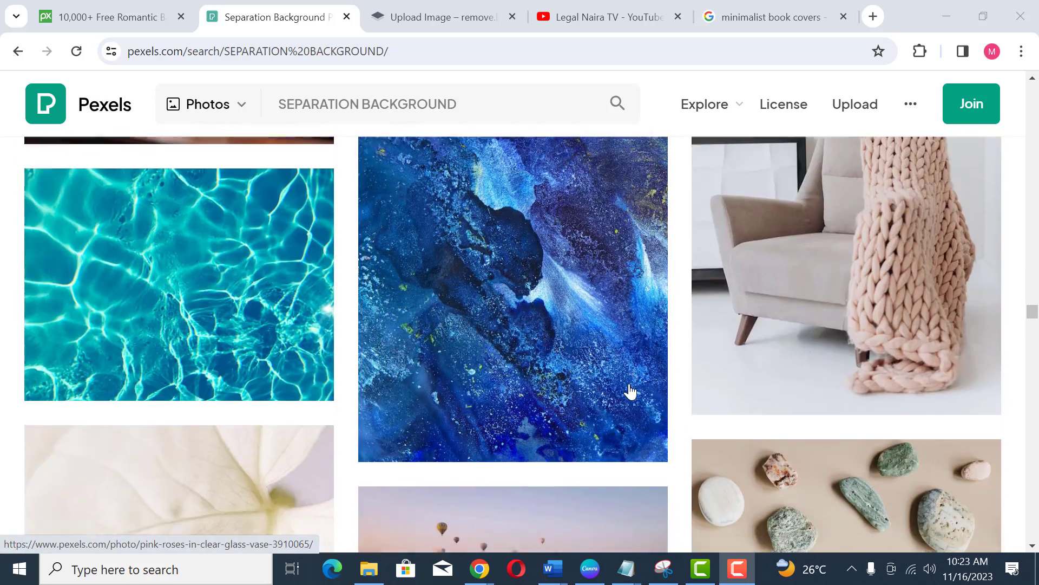
{"action": "scroll", "coordinate": [631, 391], "scroll_direction": "down", "scroll_amount": 15}
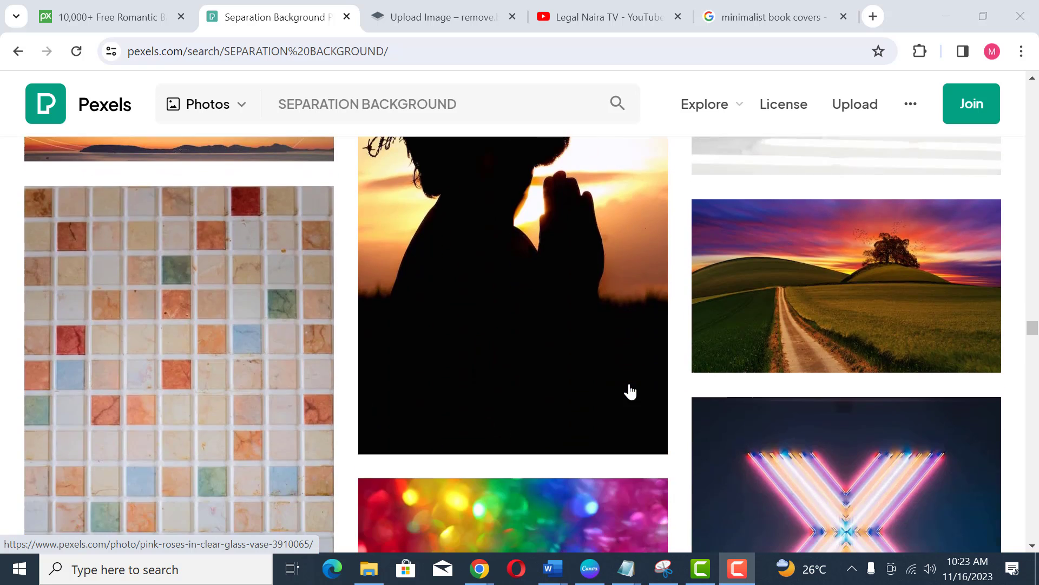
{"action": "scroll", "coordinate": [630, 391], "scroll_direction": "down", "scroll_amount": 8}
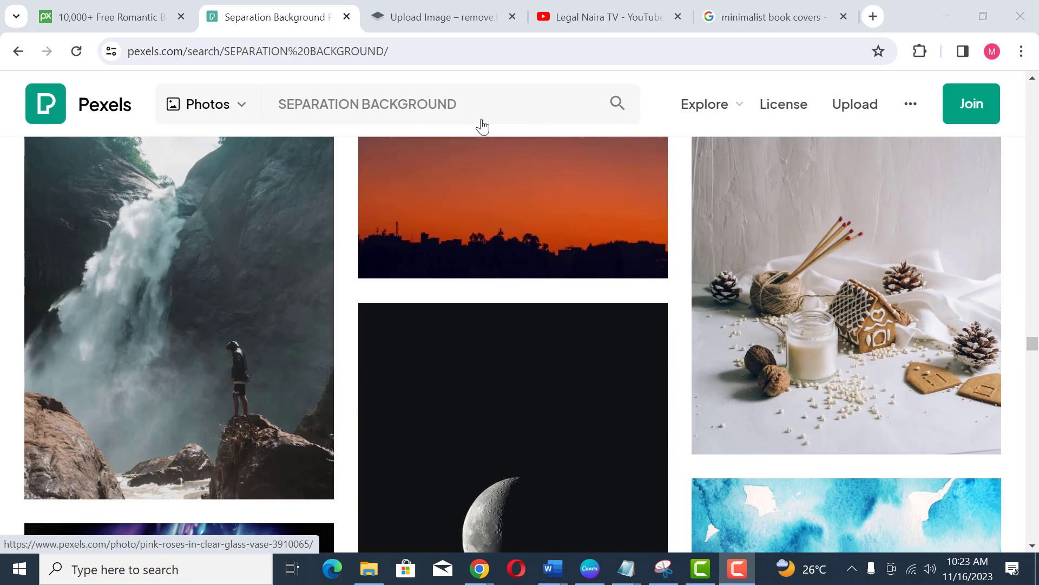
Step: Search Pexels for Breakup photos from the recent searches and scroll through the results
{"action": "left_click_drag", "start_coordinate": [478, 100], "coordinate": [276, 101]}
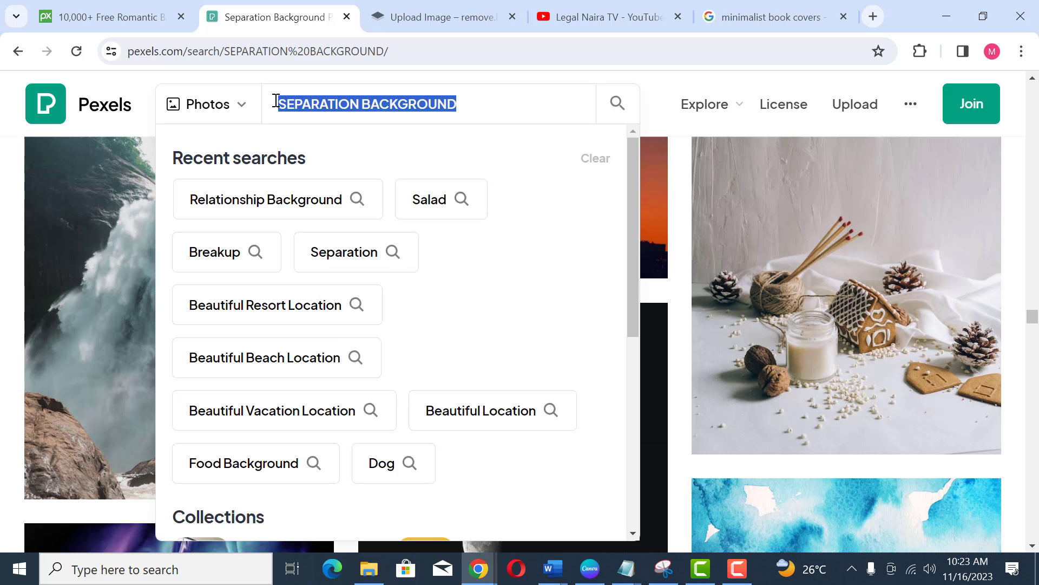
{"action": "left_click", "coordinate": [221, 260]}
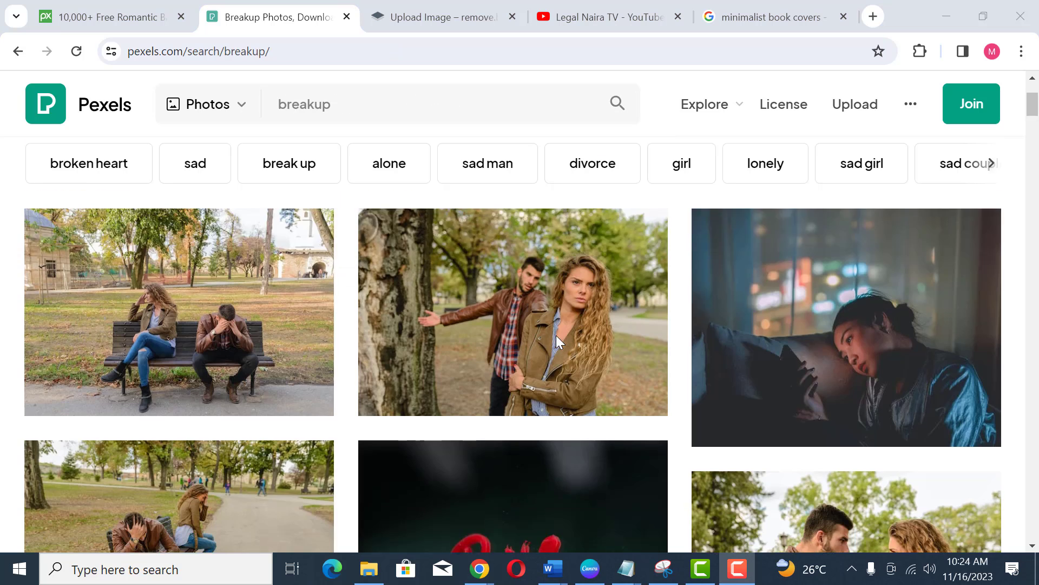
{"action": "scroll", "coordinate": [557, 336], "scroll_direction": "down", "scroll_amount": 10}
{"action": "scroll", "coordinate": [557, 341], "scroll_direction": "down", "scroll_amount": 12}
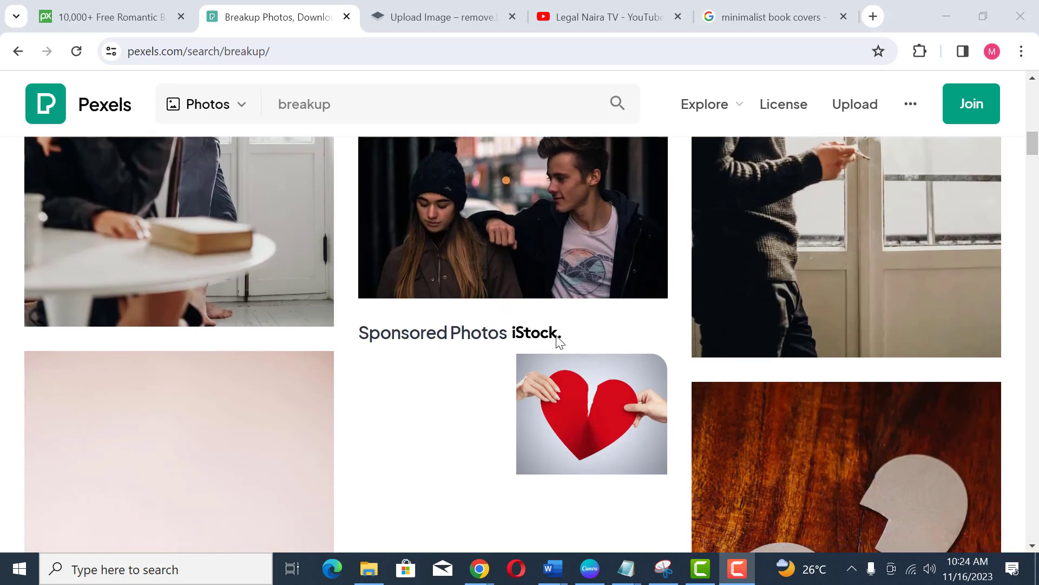
{"action": "scroll", "coordinate": [557, 336], "scroll_direction": "down", "scroll_amount": 10}
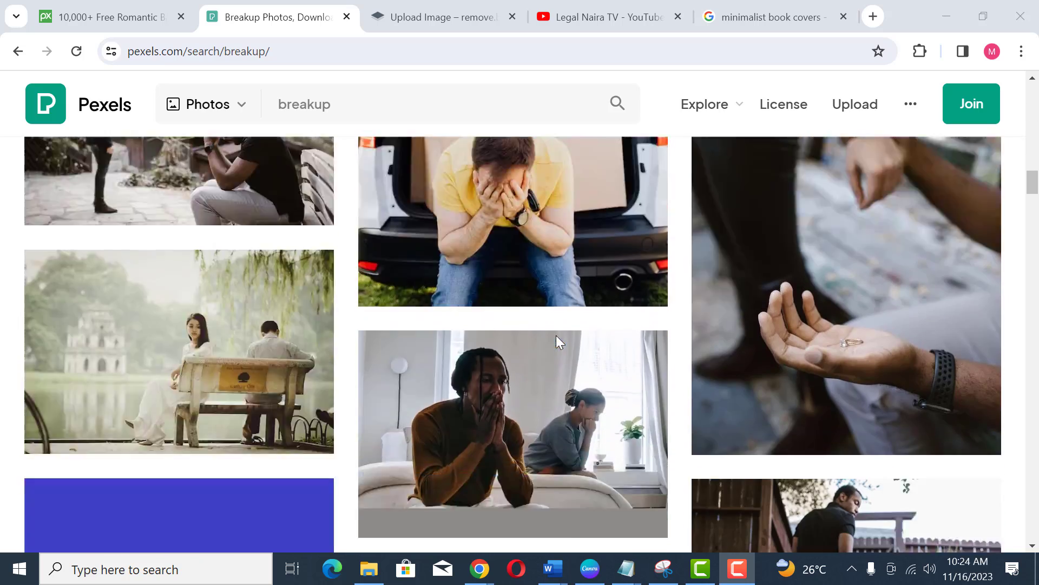
{"action": "scroll", "coordinate": [556, 336], "scroll_direction": "down", "scroll_amount": 10}
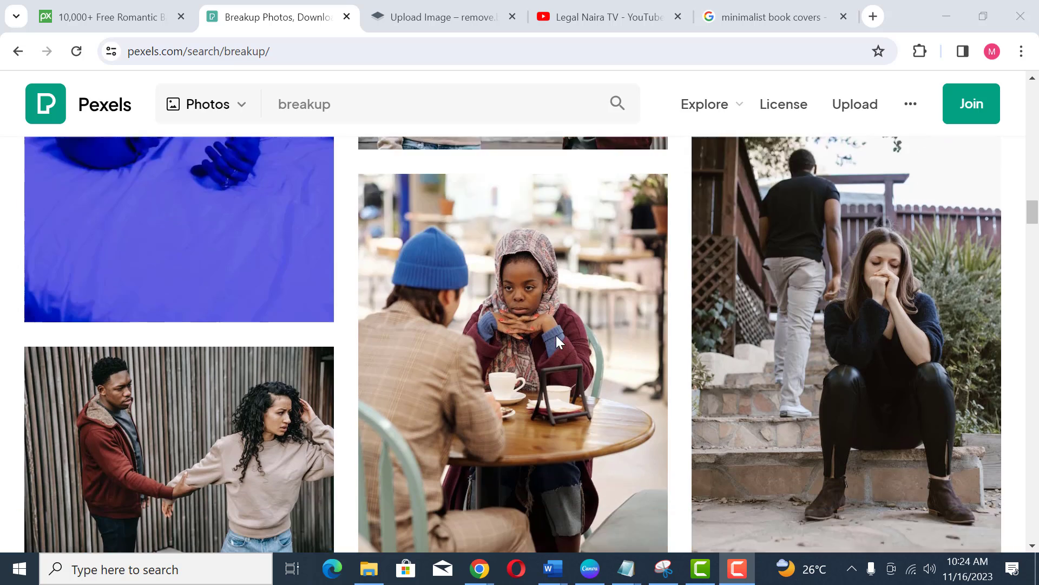
{"action": "scroll", "coordinate": [556, 336], "scroll_direction": "down", "scroll_amount": 5}
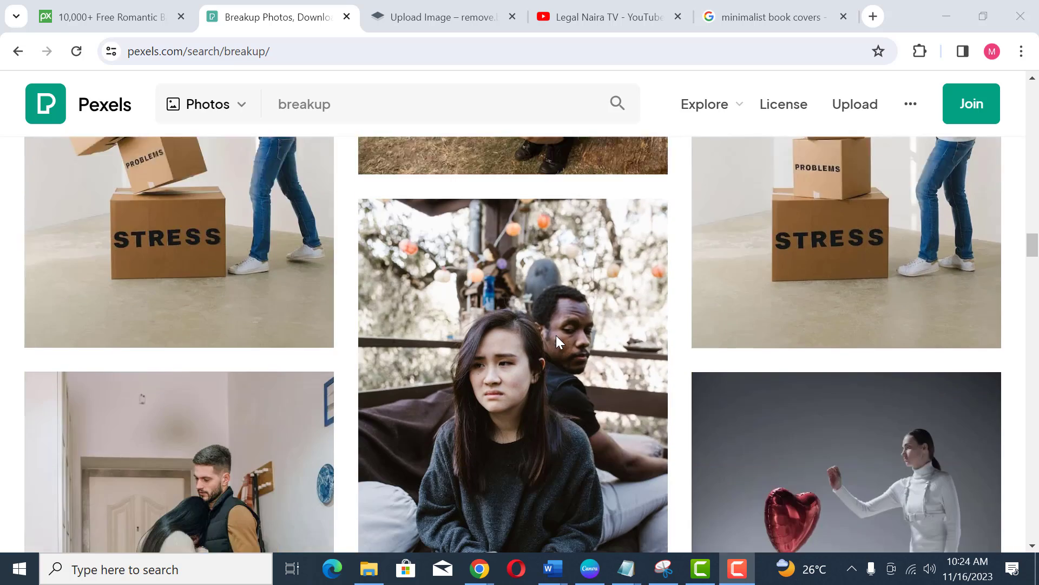
{"action": "scroll", "coordinate": [556, 336], "scroll_direction": "up", "scroll_amount": 11}
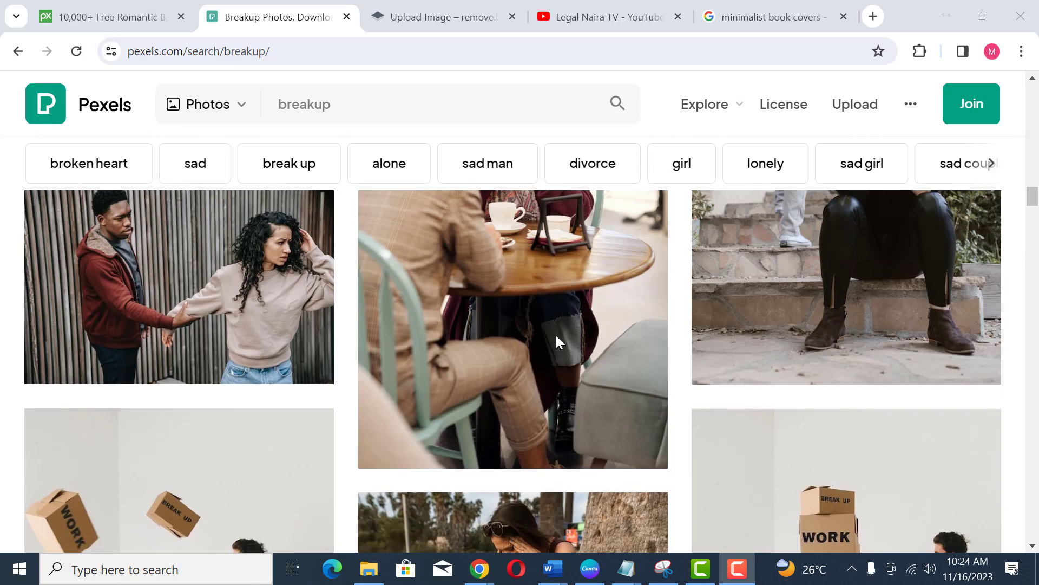
{"action": "scroll", "coordinate": [559, 342], "scroll_direction": "up", "scroll_amount": 5}
Step: Switch to the Pixabay tab and browse its divorce image results for a suitable background
{"action": "left_click", "coordinate": [108, 16]}
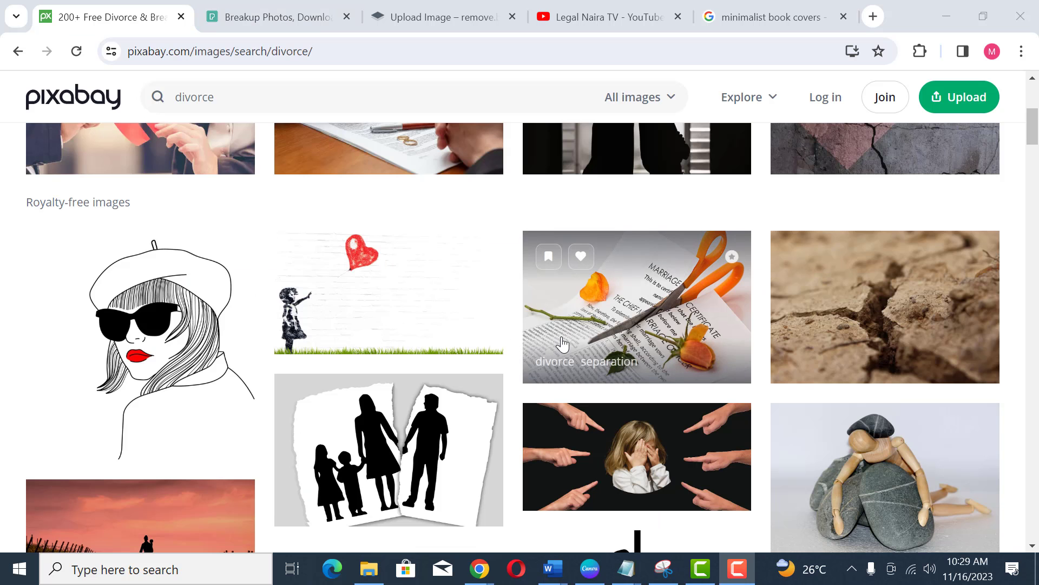
{"action": "scroll", "coordinate": [564, 344], "scroll_direction": "down", "scroll_amount": 3}
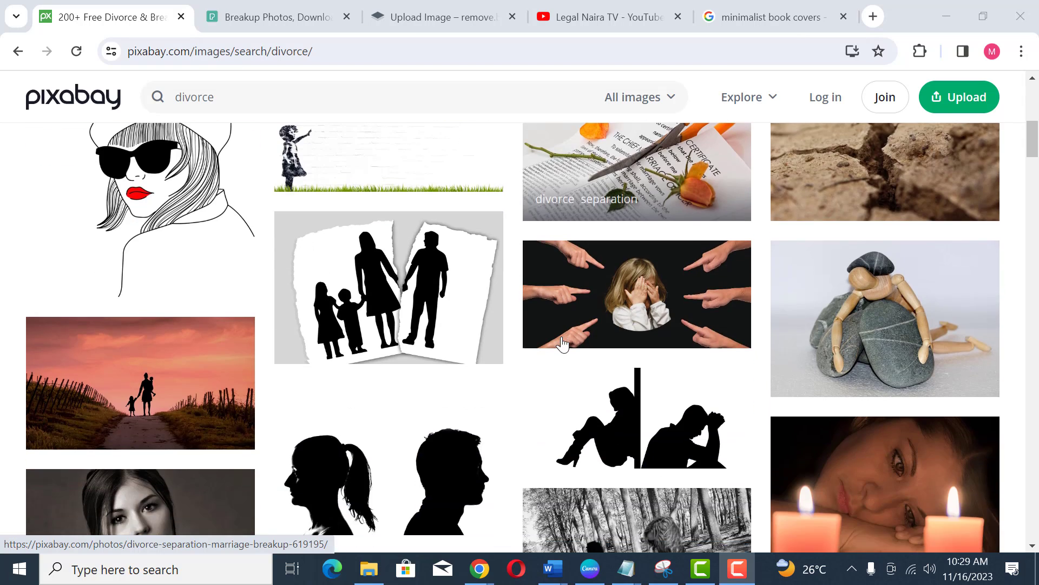
{"action": "scroll", "coordinate": [563, 344], "scroll_direction": "down", "scroll_amount": 3}
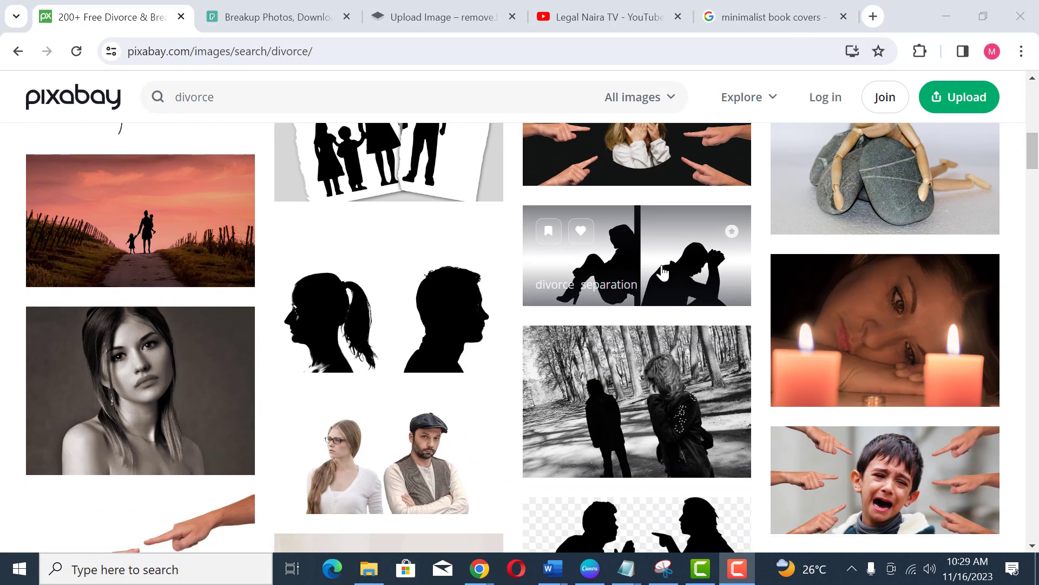
{"action": "scroll", "coordinate": [455, 382], "scroll_direction": "down", "scroll_amount": 3}
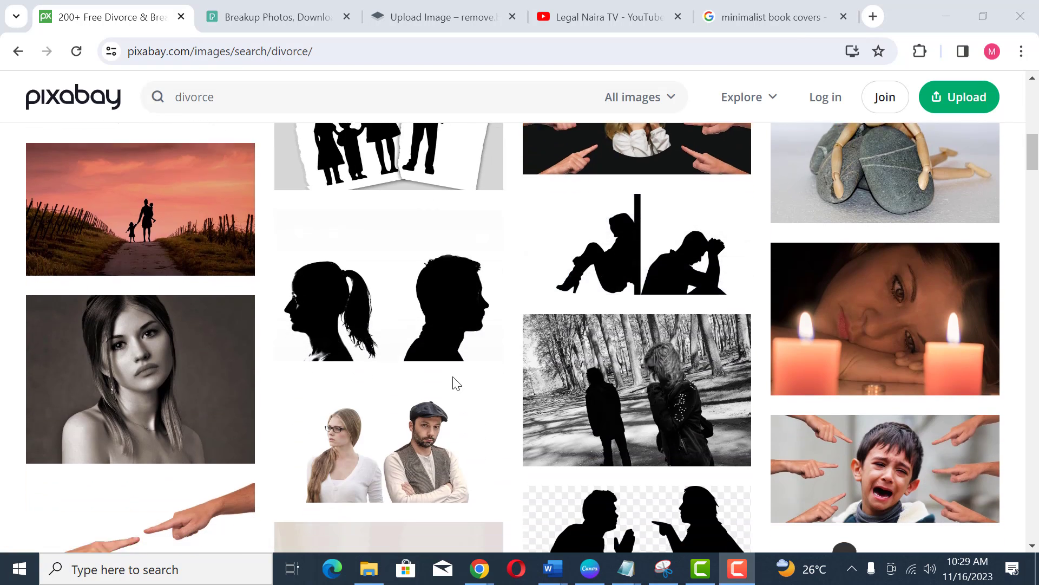
{"action": "scroll", "coordinate": [325, 358], "scroll_direction": "down", "scroll_amount": 10}
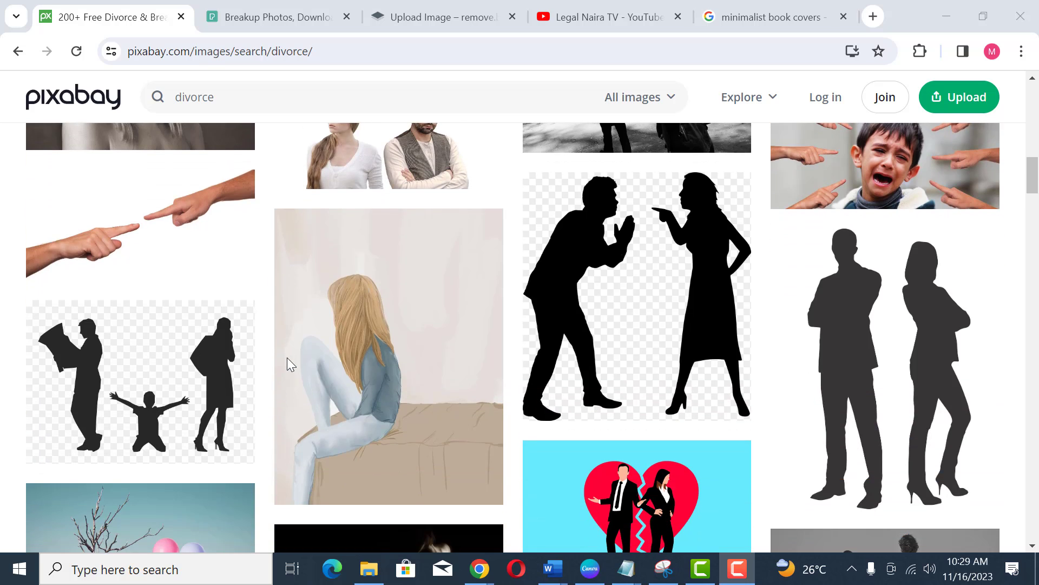
{"action": "scroll", "coordinate": [503, 374], "scroll_direction": "down", "scroll_amount": 9}
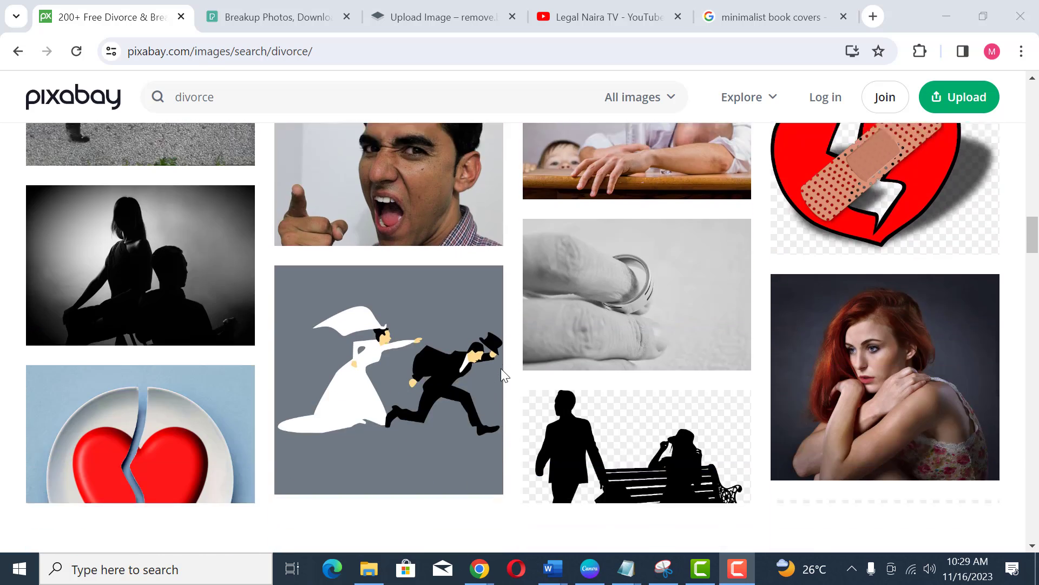
{"action": "scroll", "coordinate": [501, 368], "scroll_direction": "down", "scroll_amount": 3}
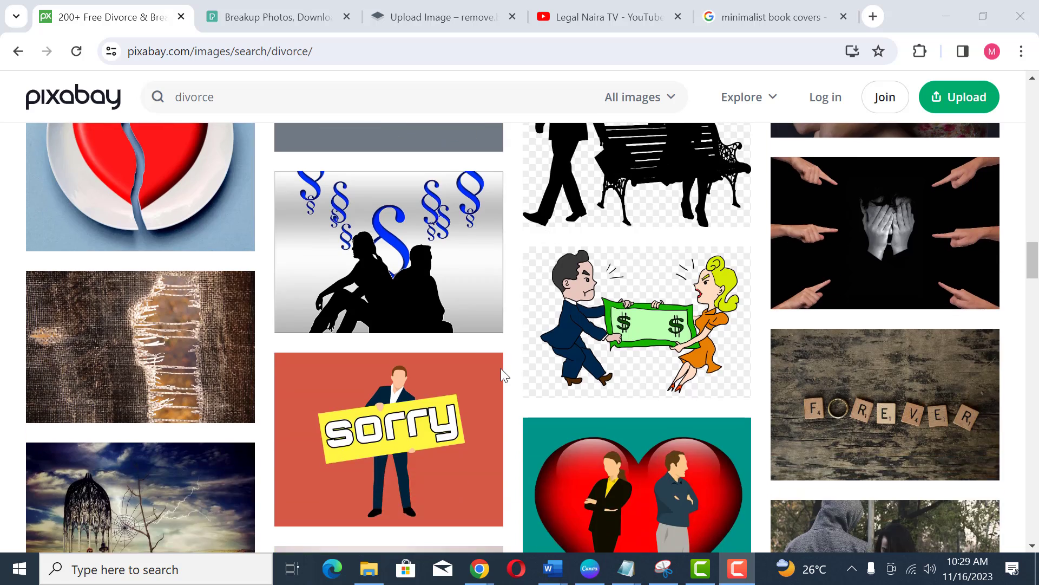
{"action": "scroll", "coordinate": [501, 368], "scroll_direction": "up", "scroll_amount": 7}
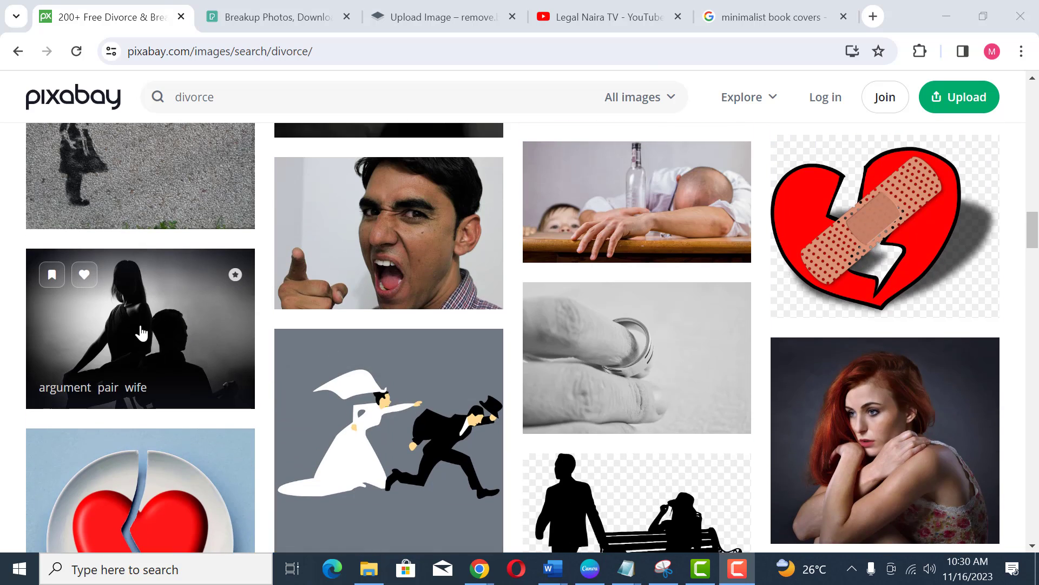
{"action": "scroll", "coordinate": [180, 404], "scroll_direction": "down", "scroll_amount": 4}
{"action": "scroll", "coordinate": [180, 405], "scroll_direction": "down", "scroll_amount": 12}
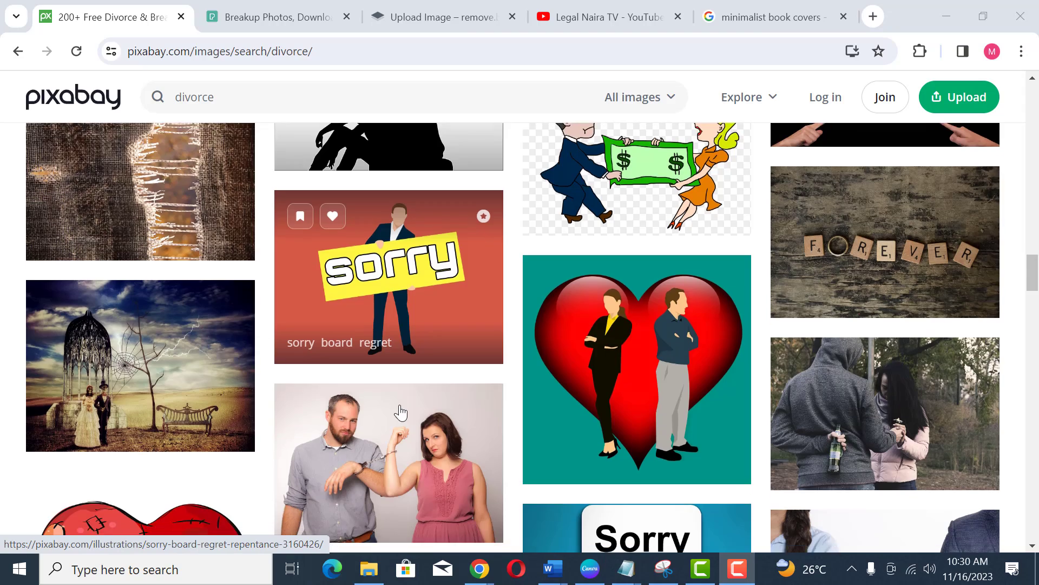
{"action": "scroll", "coordinate": [400, 412], "scroll_direction": "down", "scroll_amount": 3}
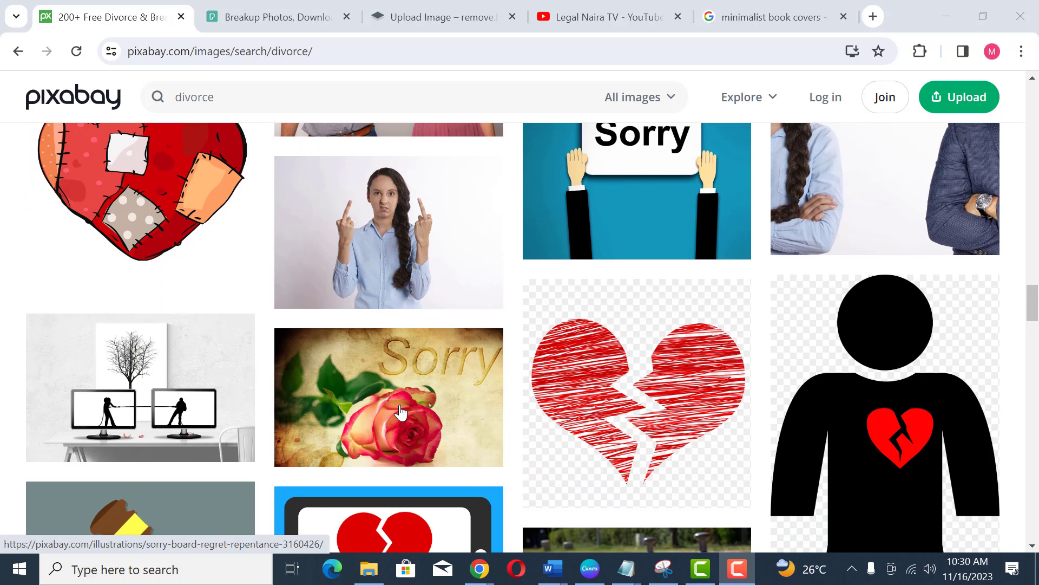
{"action": "scroll", "coordinate": [401, 412], "scroll_direction": "down", "scroll_amount": 12}
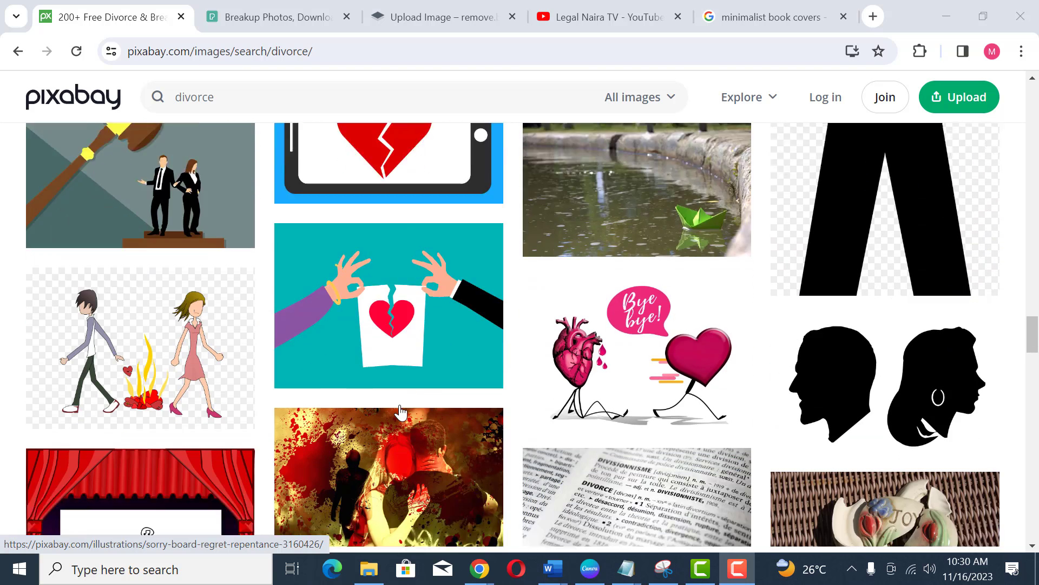
{"action": "scroll", "coordinate": [400, 413], "scroll_direction": "down", "scroll_amount": 5}
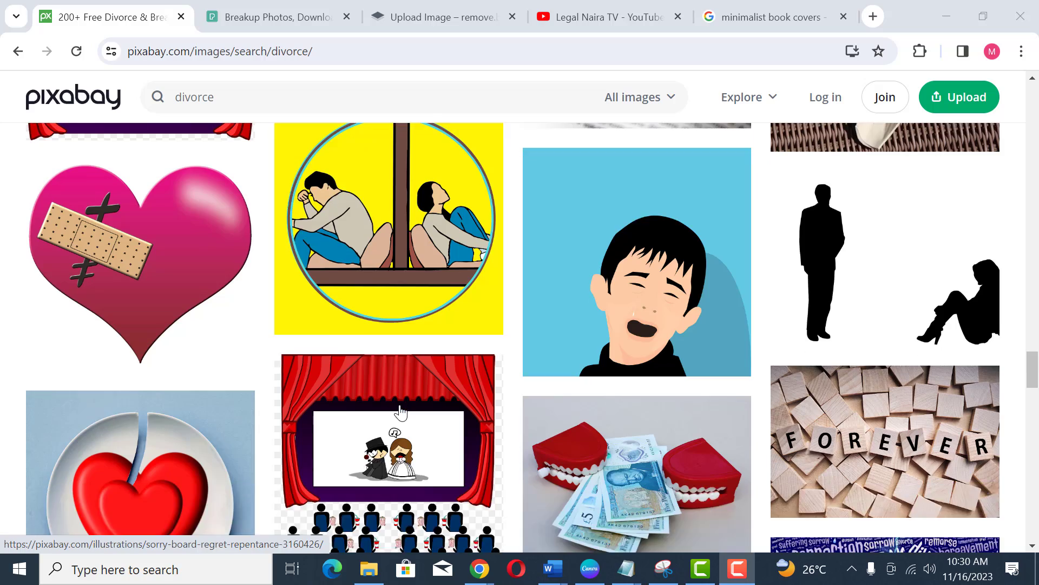
{"action": "scroll", "coordinate": [400, 413], "scroll_direction": "up", "scroll_amount": 12}
{"action": "scroll", "coordinate": [401, 413], "scroll_direction": "up", "scroll_amount": 6}
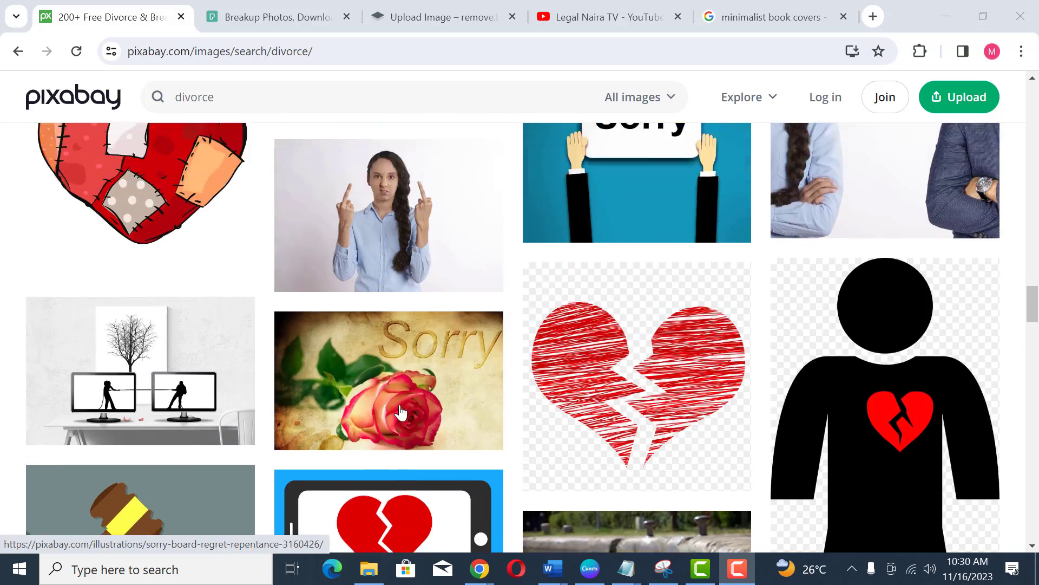
{"action": "scroll", "coordinate": [400, 412], "scroll_direction": "down", "scroll_amount": 15}
{"action": "scroll", "coordinate": [381, 404], "scroll_direction": "up", "scroll_amount": 5}
{"action": "scroll", "coordinate": [381, 403], "scroll_direction": "up", "scroll_amount": 3}
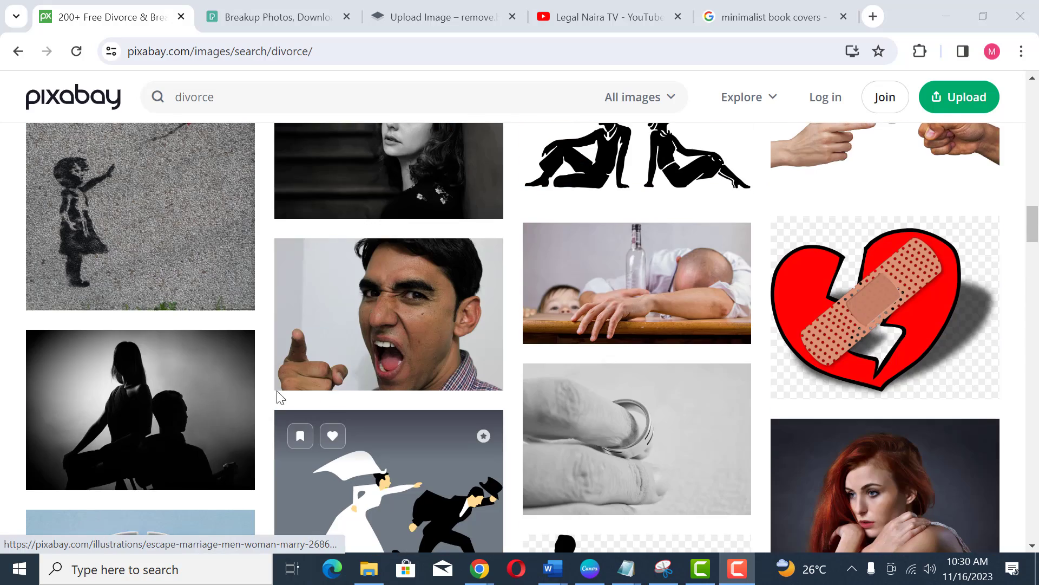
Step: Open the black-and-white silhouetted couple photo on Pixabay, copy the image, and paste it onto page 3 in Canva
{"action": "left_click", "coordinate": [183, 406]}
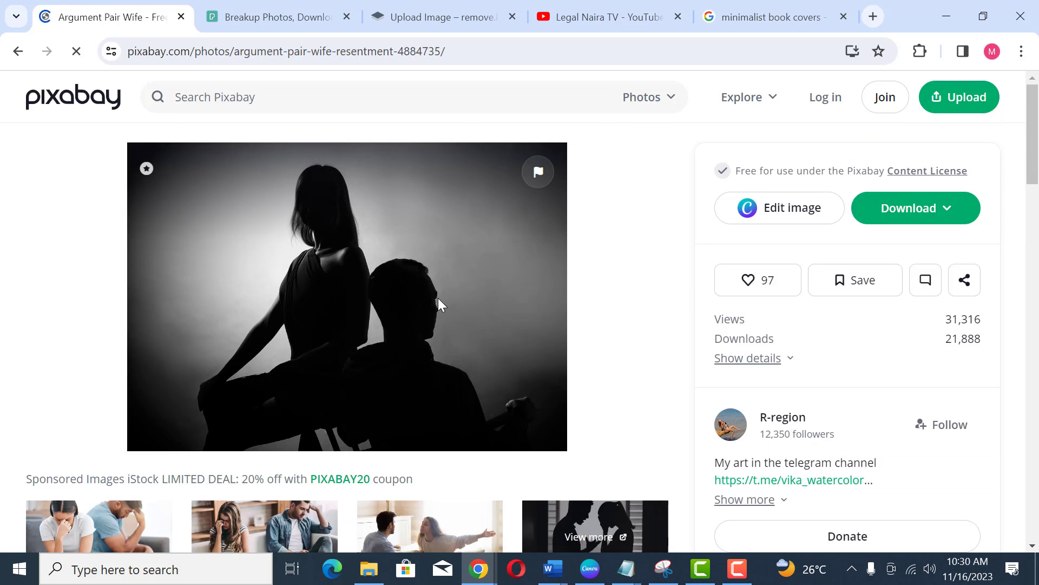
{"action": "right_click", "coordinate": [387, 310]}
{"action": "left_click", "coordinate": [466, 367]}
{"action": "left_click", "coordinate": [590, 568]}
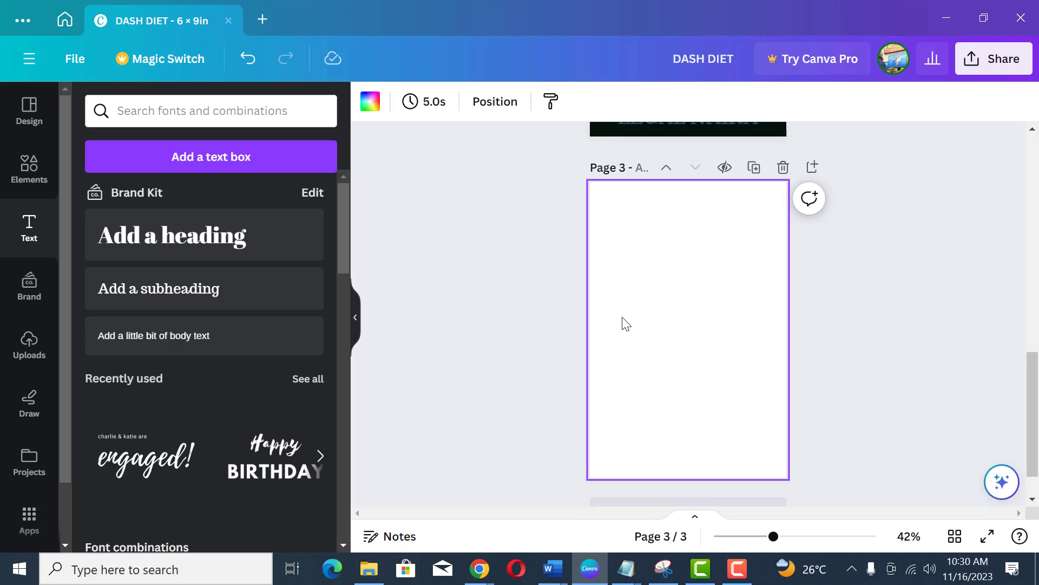
{"action": "key", "text": "ctrl+v"}
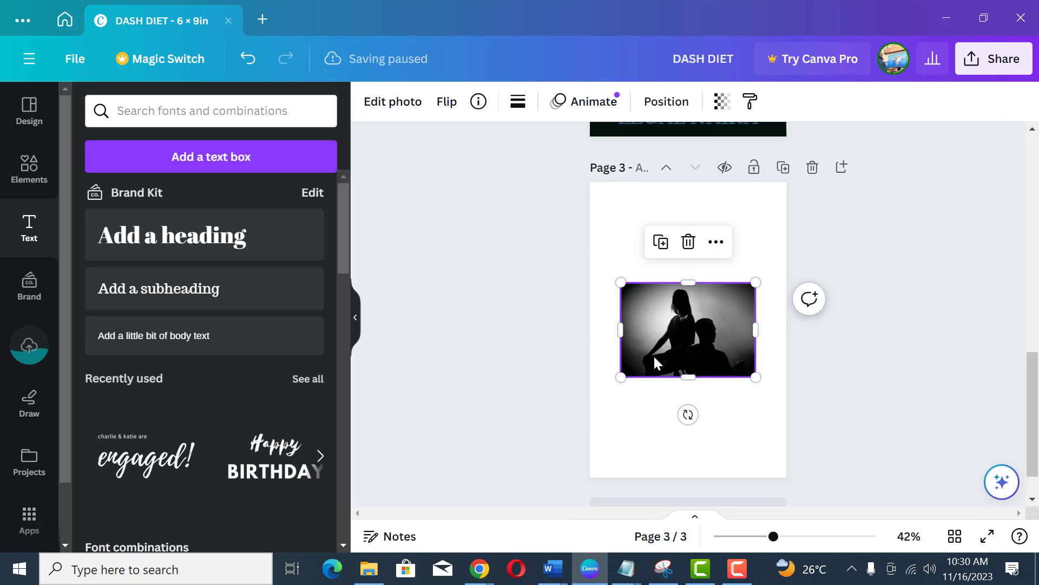
Step: Resize and stretch the pasted photo so it fills the whole third page, then deselect it
{"action": "left_click_drag", "start_coordinate": [622, 376], "coordinate": [594, 413]}
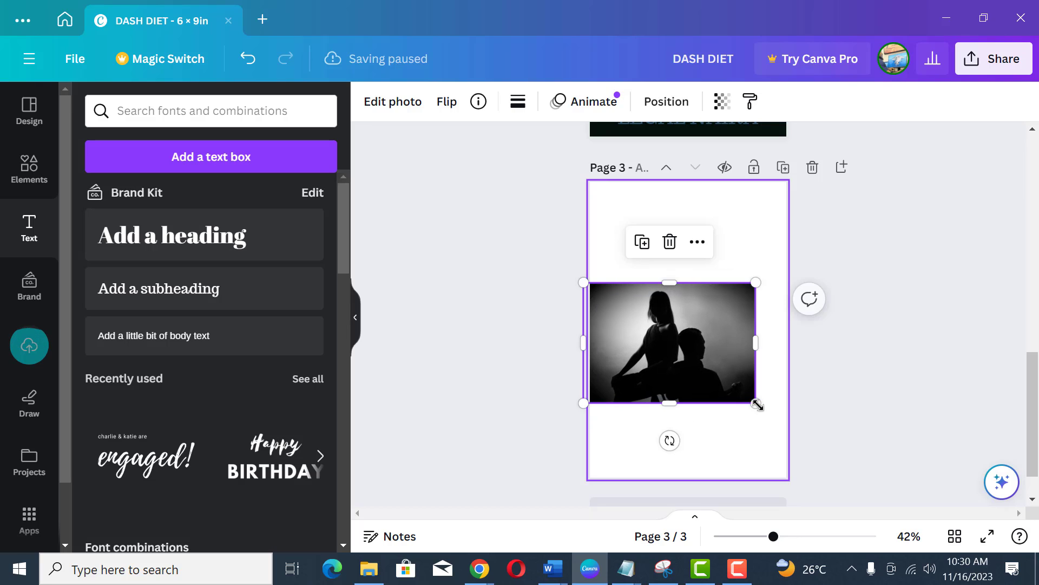
{"action": "left_click_drag", "start_coordinate": [755, 402], "coordinate": [794, 429]}
{"action": "left_click_drag", "start_coordinate": [688, 427], "coordinate": [691, 483]}
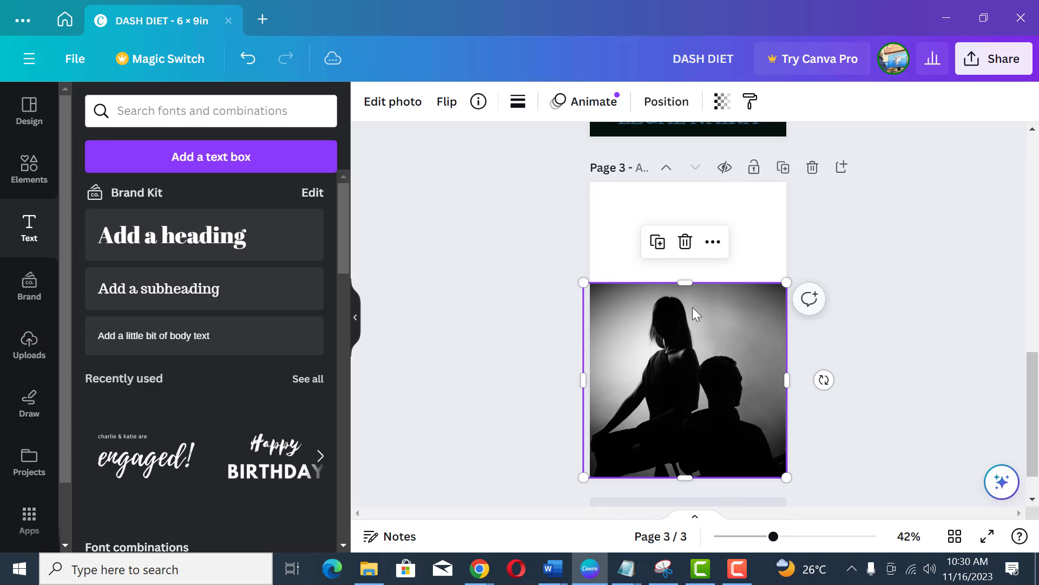
{"action": "left_click_drag", "start_coordinate": [686, 282], "coordinate": [688, 183]}
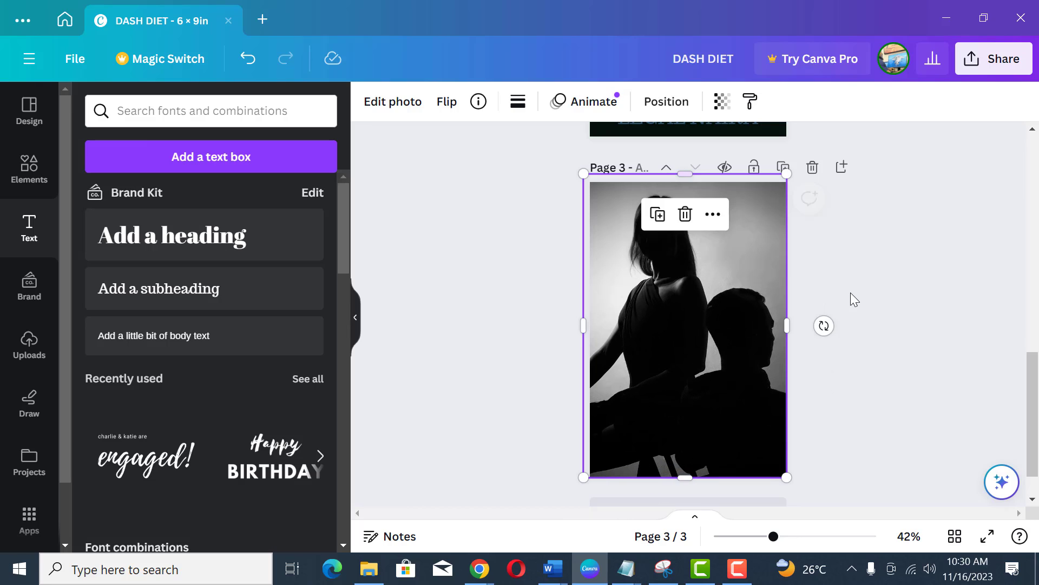
{"action": "left_click", "coordinate": [850, 291]}
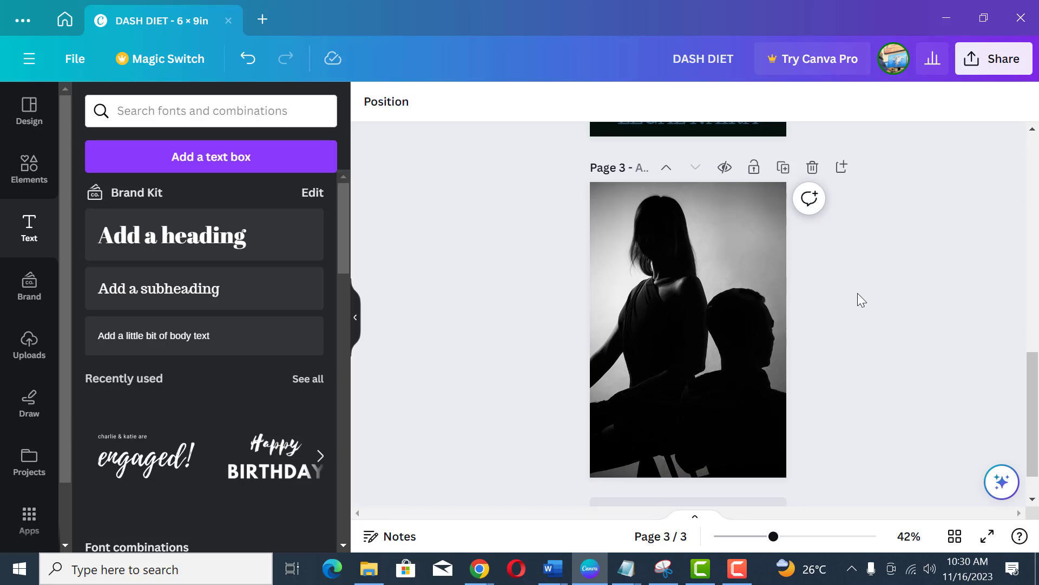
{"action": "left_click", "coordinate": [679, 366]}
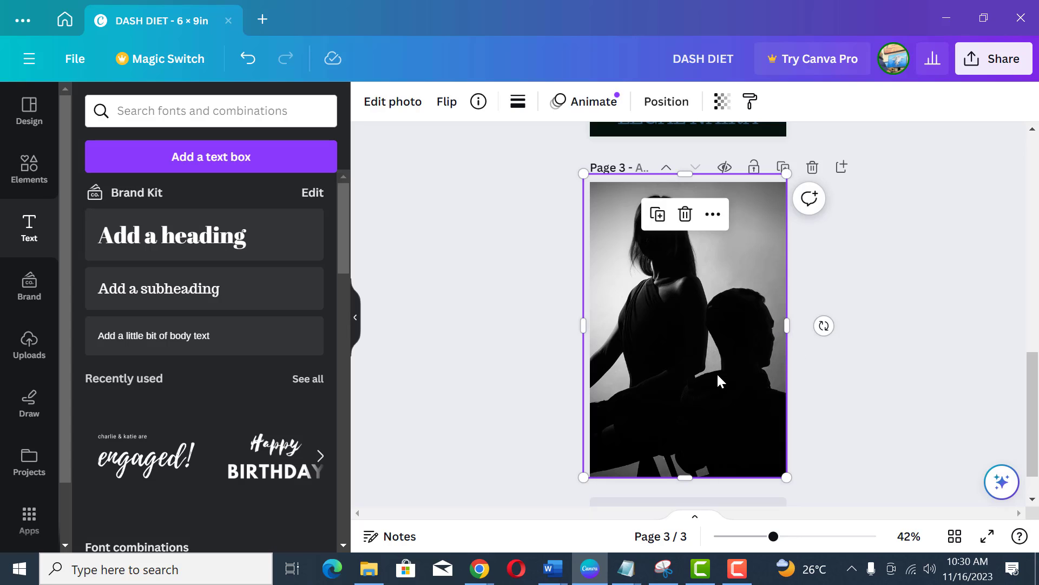
{"action": "left_click_drag", "start_coordinate": [717, 375], "coordinate": [720, 375]}
{"action": "left_click", "coordinate": [896, 293]}
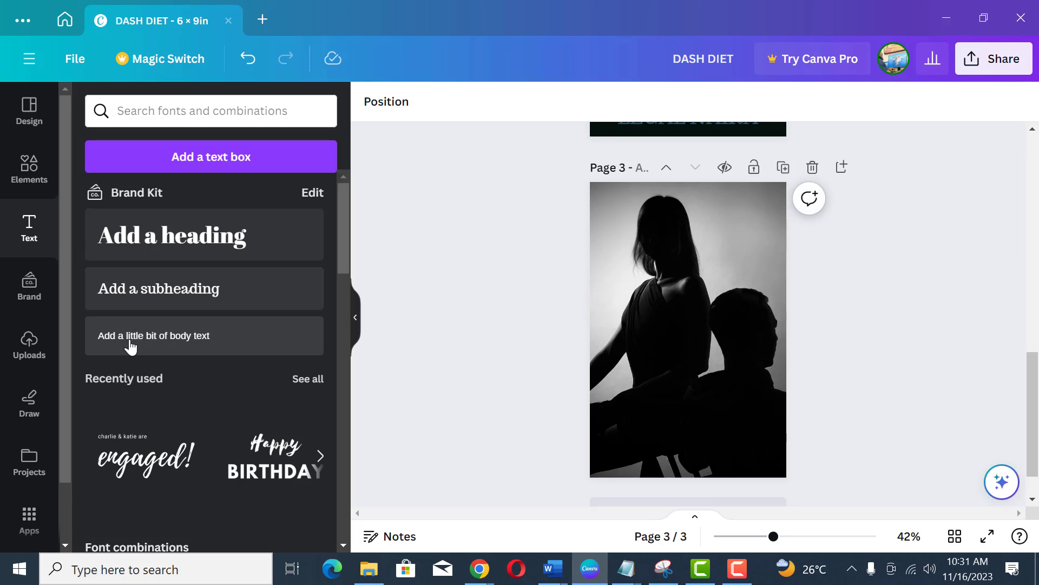
Step: Add a subheading text reading PREVENTING onto the third page
{"action": "left_click_drag", "start_coordinate": [181, 298], "coordinate": [726, 347]}
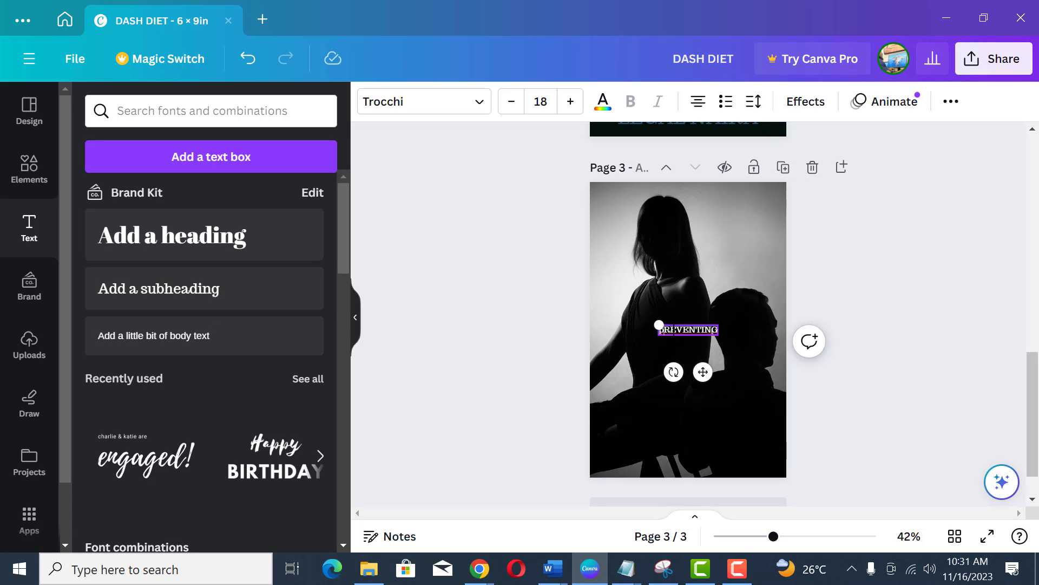
{"action": "key", "text": "Delete"}
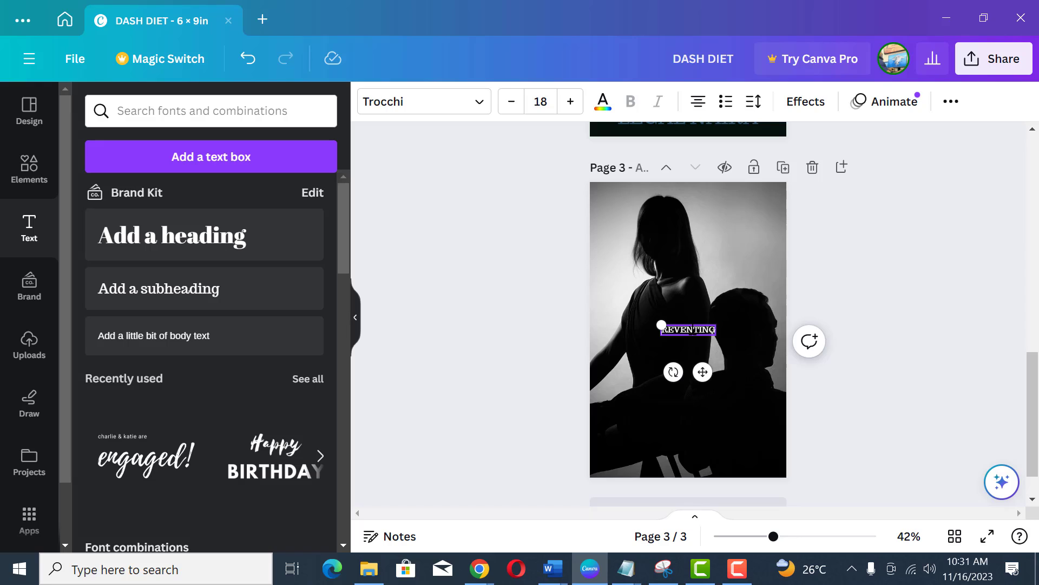
{"action": "key", "text": "ctrl+z"}
Step: Enlarge the PREVENTING text to font size 30.5 and position it in the lower middle of the page
{"action": "left_click_drag", "start_coordinate": [703, 371], "coordinate": [752, 249]}
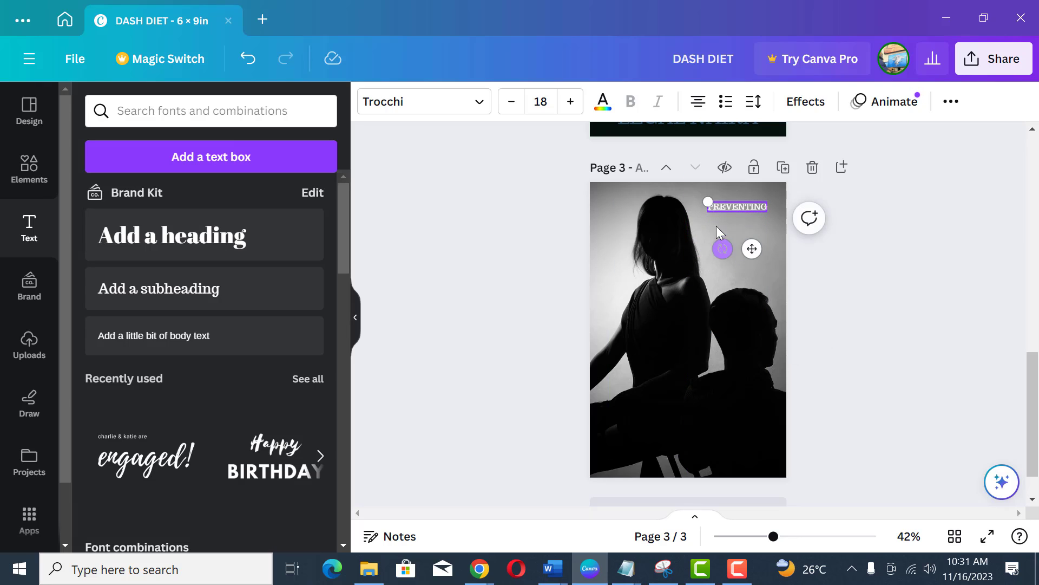
{"action": "left_click_drag", "start_coordinate": [708, 202], "coordinate": [688, 198]}
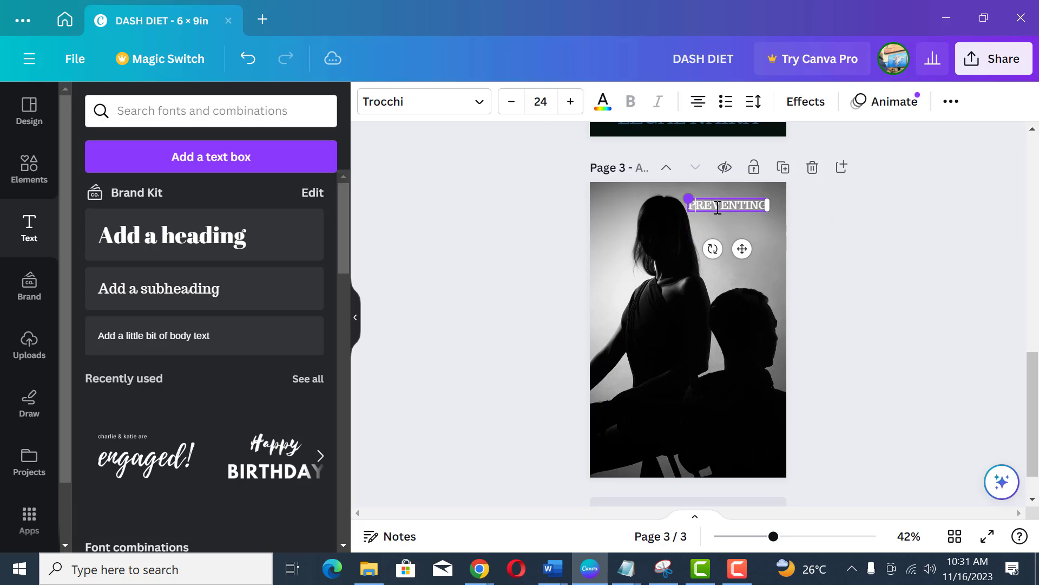
{"action": "left_click_drag", "start_coordinate": [738, 246], "coordinate": [741, 247]}
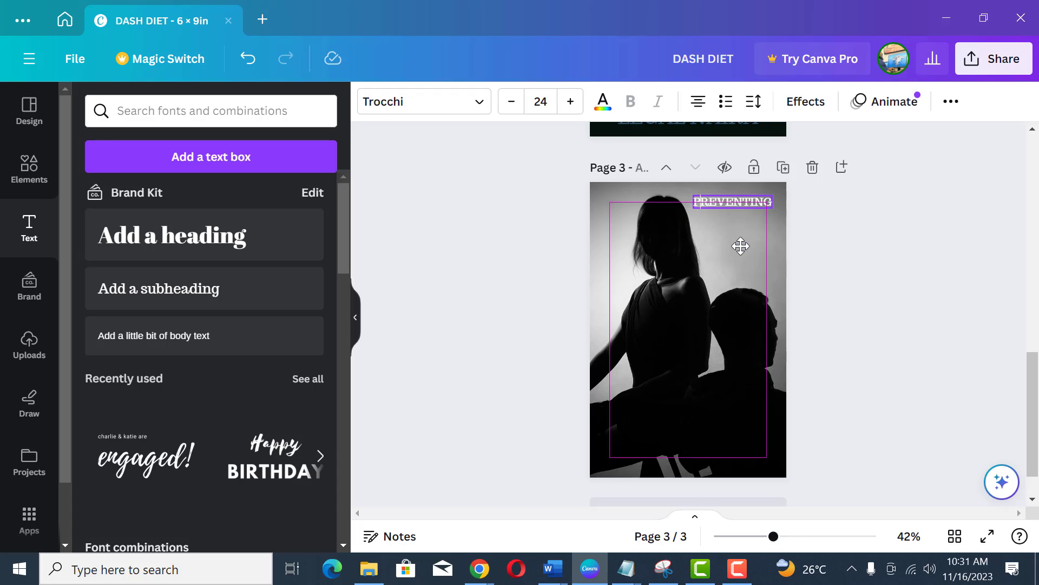
{"action": "left_click_drag", "start_coordinate": [741, 246], "coordinate": [692, 437]}
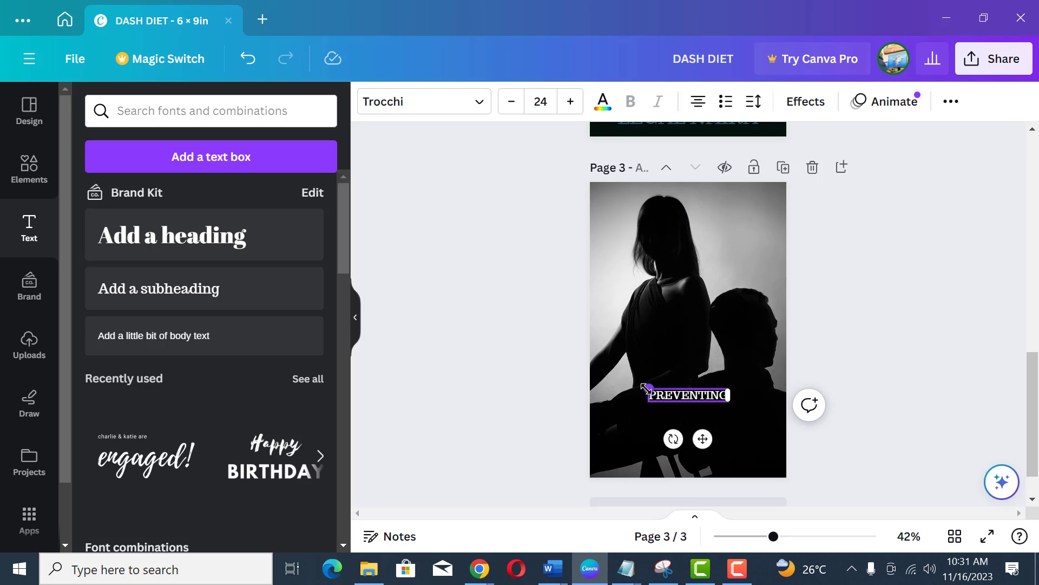
{"action": "left_click_drag", "start_coordinate": [646, 388], "coordinate": [624, 384]}
{"action": "left_click_drag", "start_coordinate": [703, 438], "coordinate": [705, 436]}
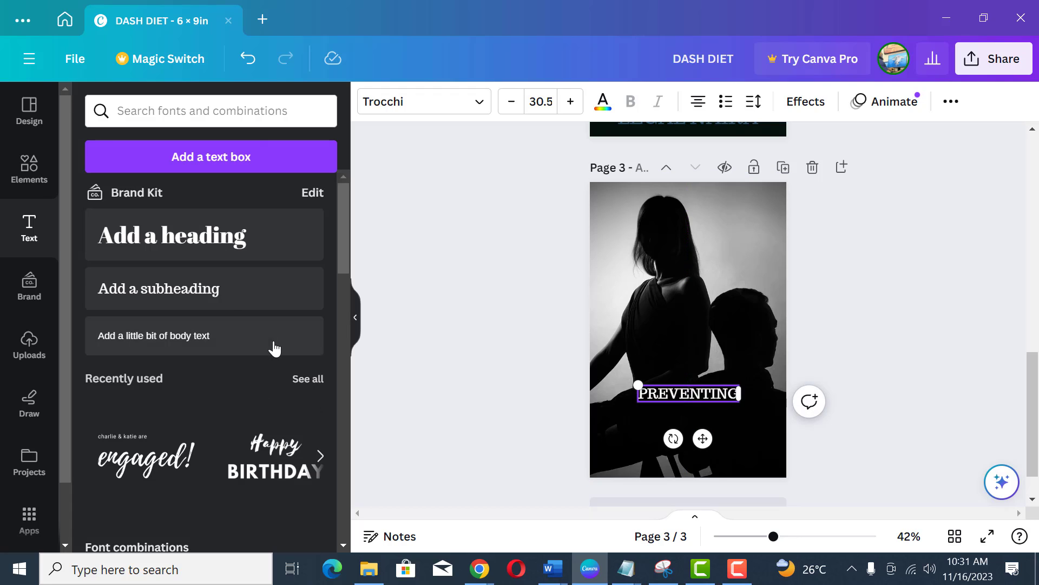
Step: Add the recently used 'engaged!' script text combination to the page and delete its small top line
{"action": "left_click", "coordinate": [143, 467]}
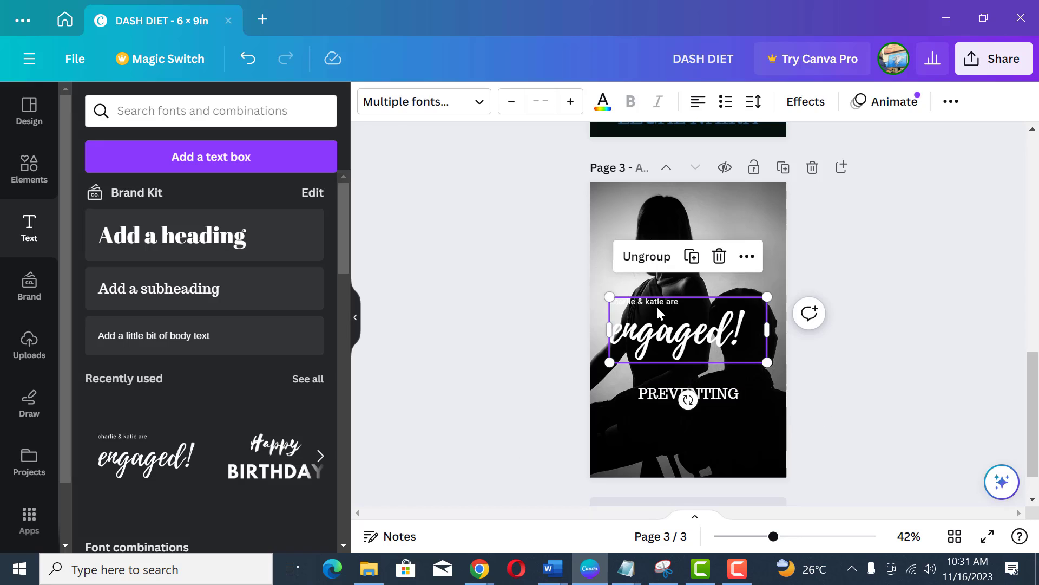
{"action": "left_click", "coordinate": [657, 301]}
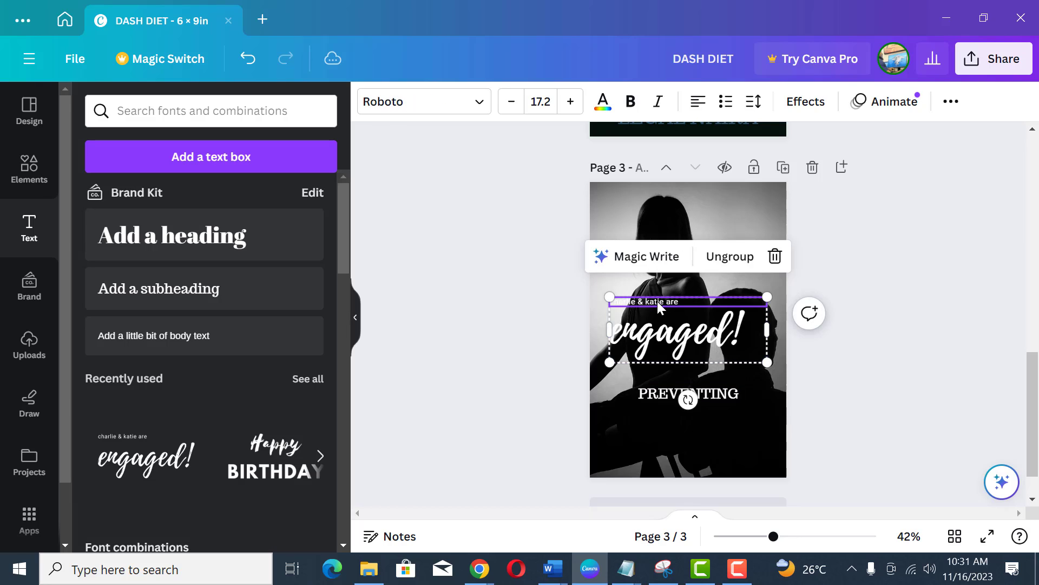
{"action": "left_click", "coordinate": [775, 256]}
Step: Replace the script word with Divorce and move it below the PREVENTING text
{"action": "double_click", "coordinate": [728, 334]}
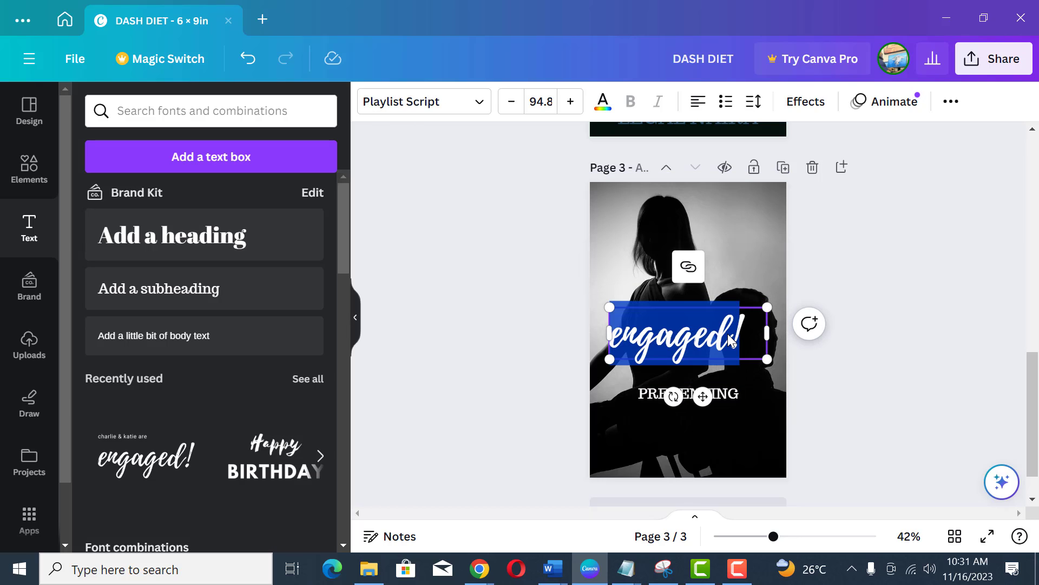
{"action": "type", "text": "Divorce"}
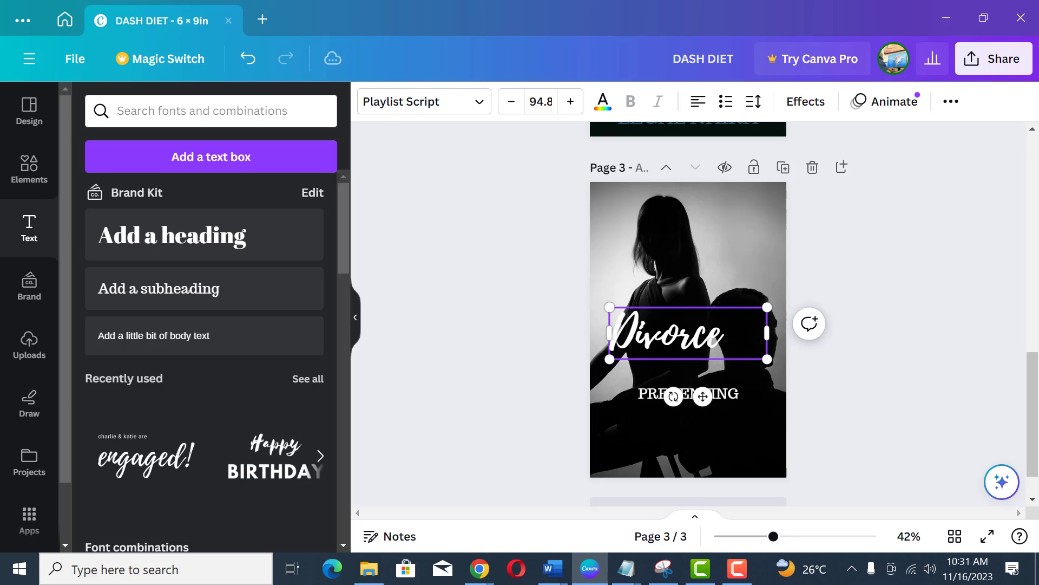
{"action": "left_click_drag", "start_coordinate": [767, 333], "coordinate": [732, 442]}
{"action": "left_click", "coordinate": [860, 307]}
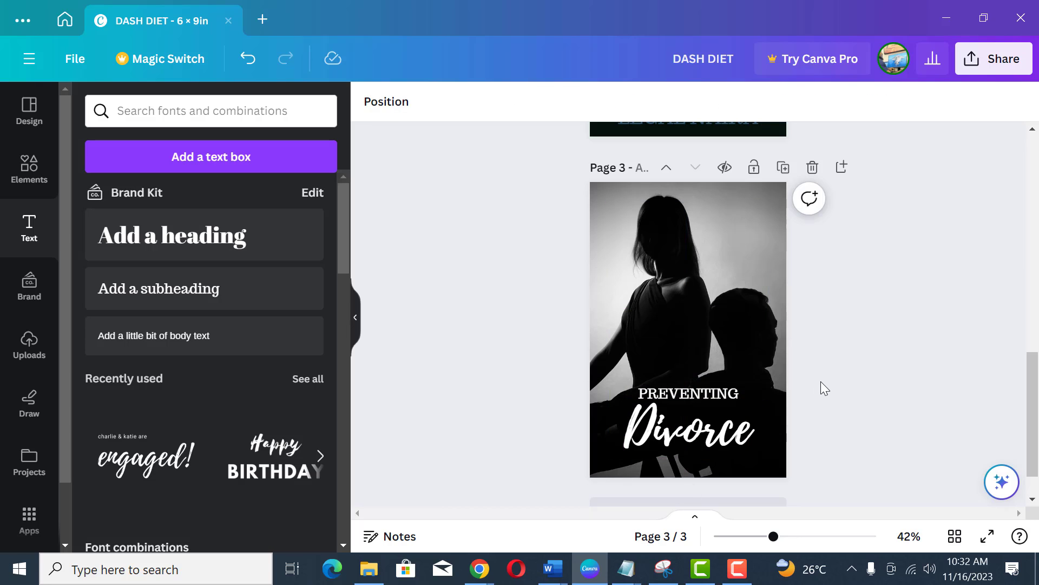
Step: Shift the PREVENTING text to the right so it sits above the end of Divorce
{"action": "left_click", "coordinate": [707, 397]}
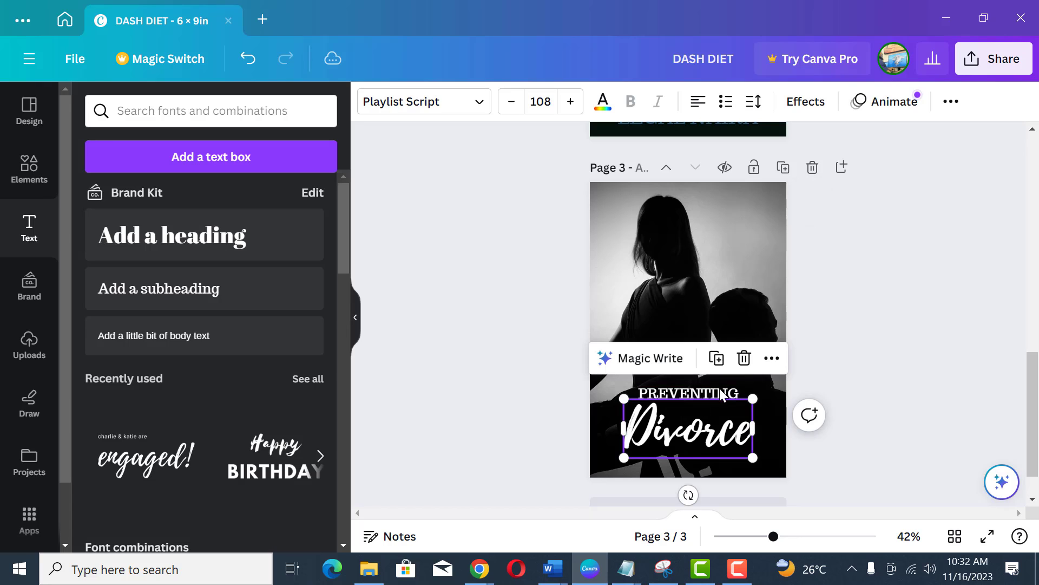
{"action": "left_click", "coordinate": [697, 399]}
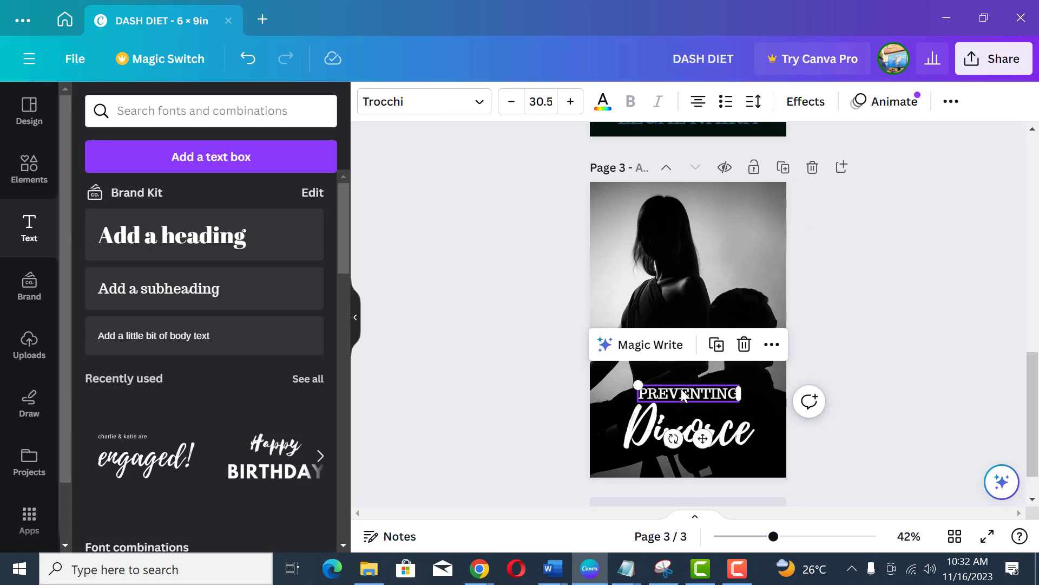
{"action": "left_click_drag", "start_coordinate": [685, 393], "coordinate": [707, 401]}
{"action": "left_click", "coordinate": [849, 312]}
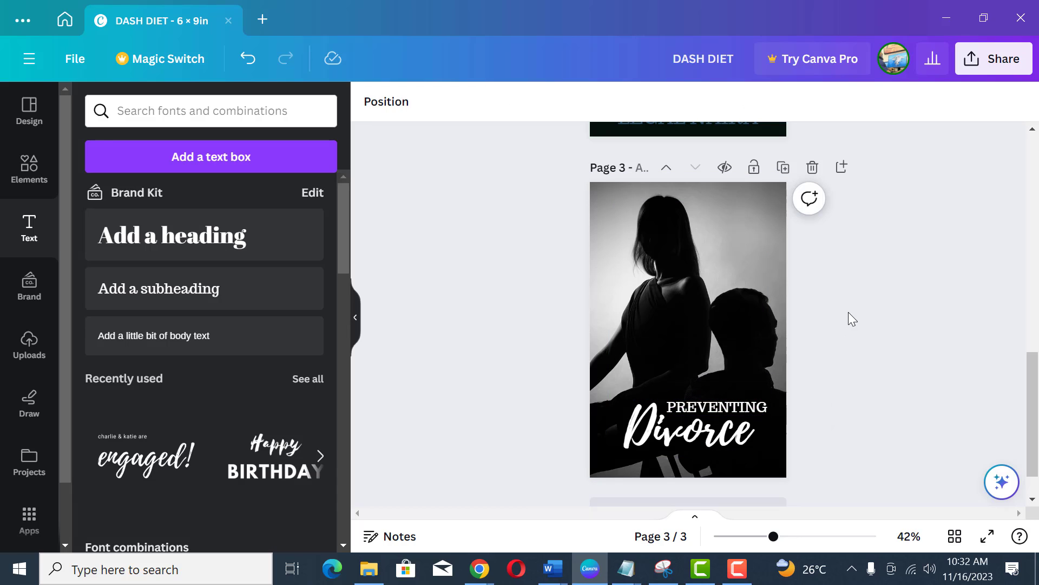
Step: Color the Divorce text with the red brand color
{"action": "left_click", "coordinate": [709, 444]}
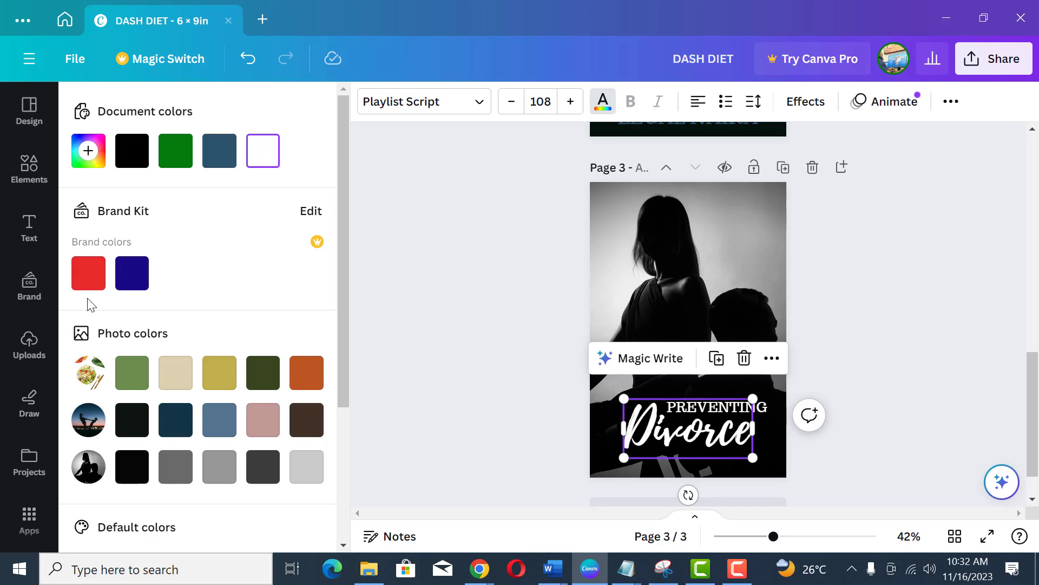
{"action": "left_click", "coordinate": [88, 273]}
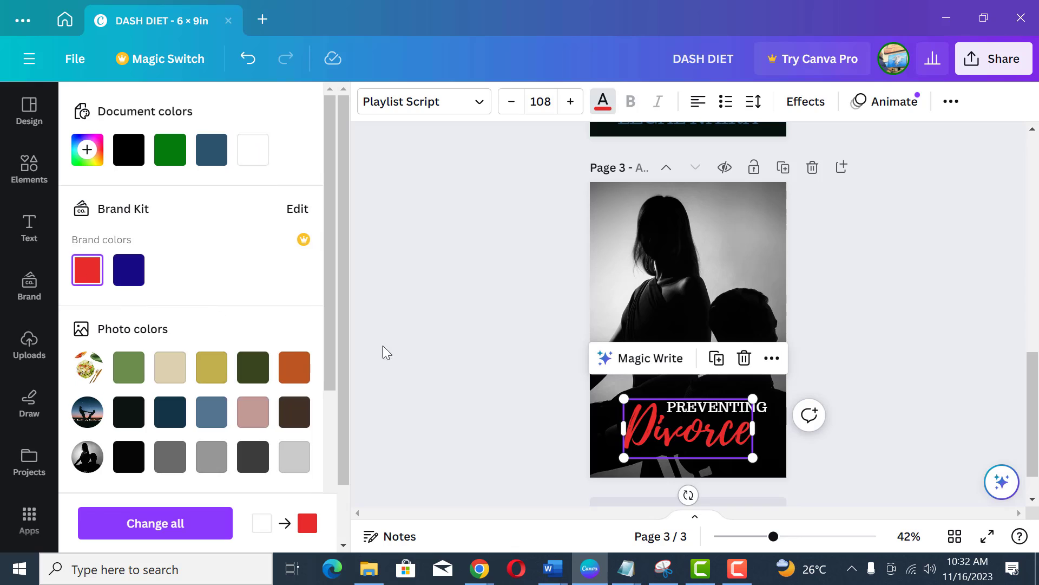
{"action": "left_click", "coordinate": [849, 351]}
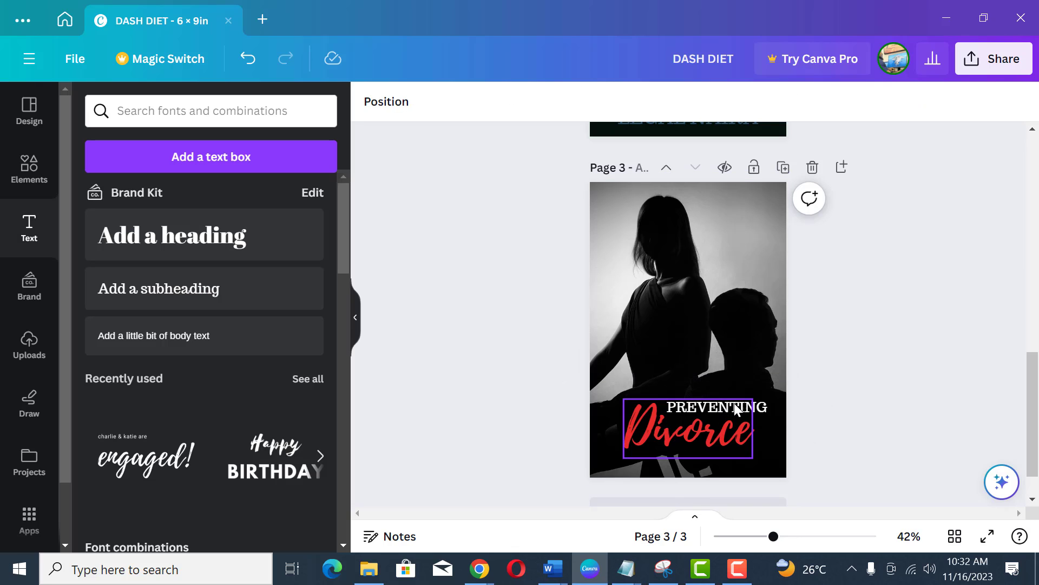
Step: Raise the background photo's contrast to 32 in its photo adjustments
{"action": "left_click", "coordinate": [765, 410]}
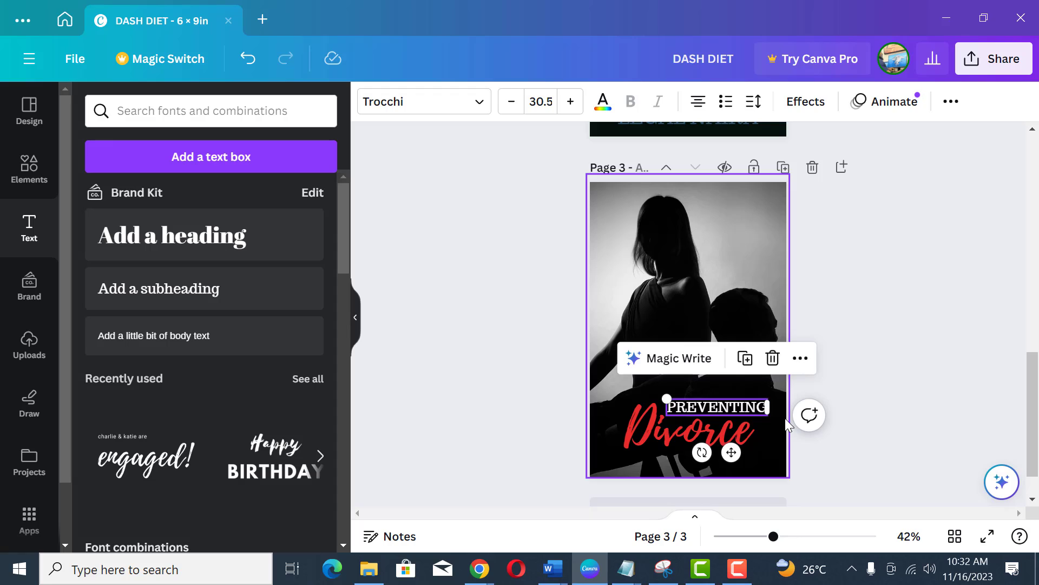
{"action": "left_click", "coordinate": [850, 311]}
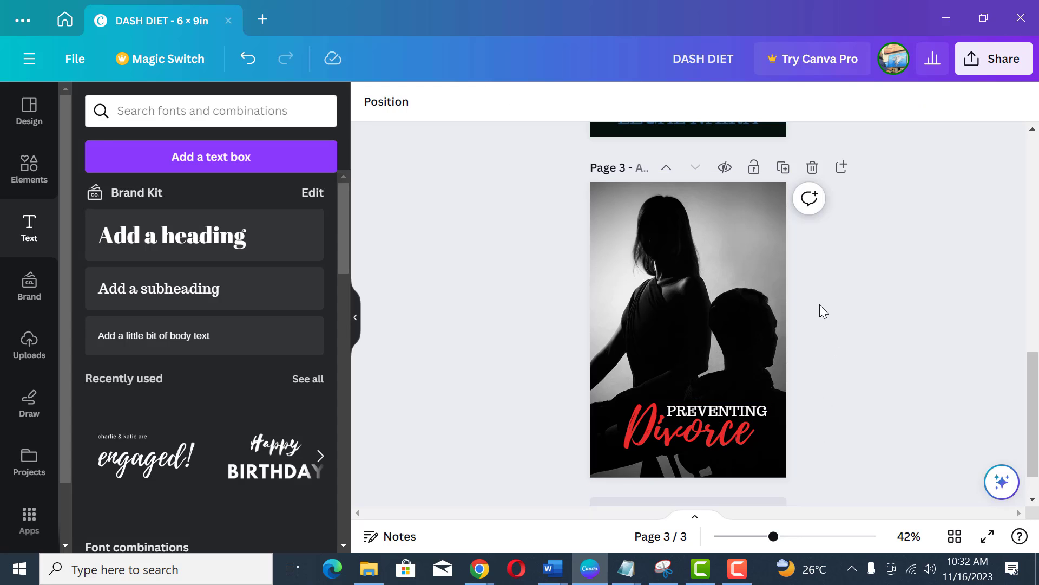
{"action": "left_click", "coordinate": [720, 306]}
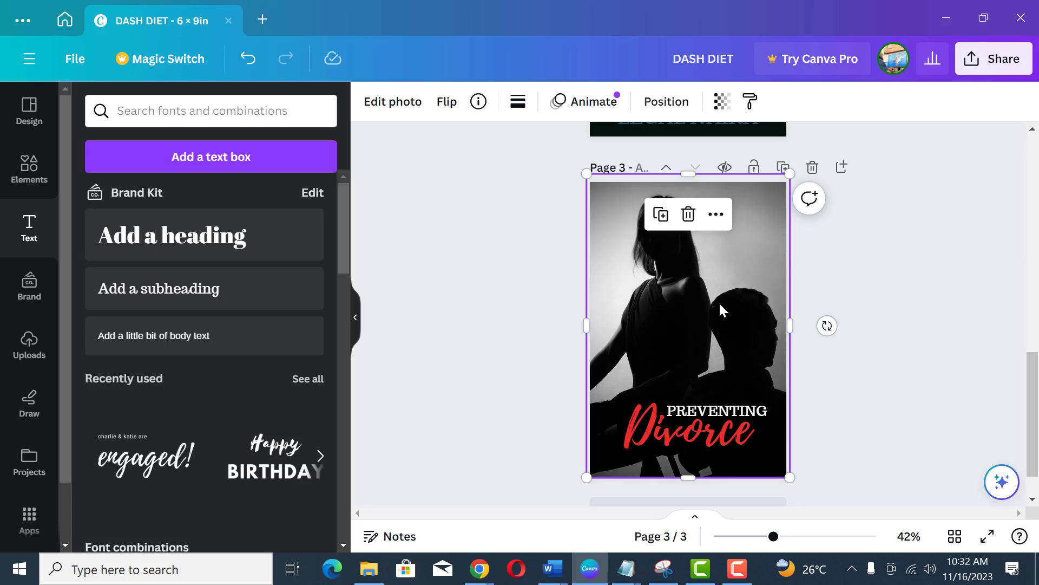
{"action": "left_click", "coordinate": [399, 104]}
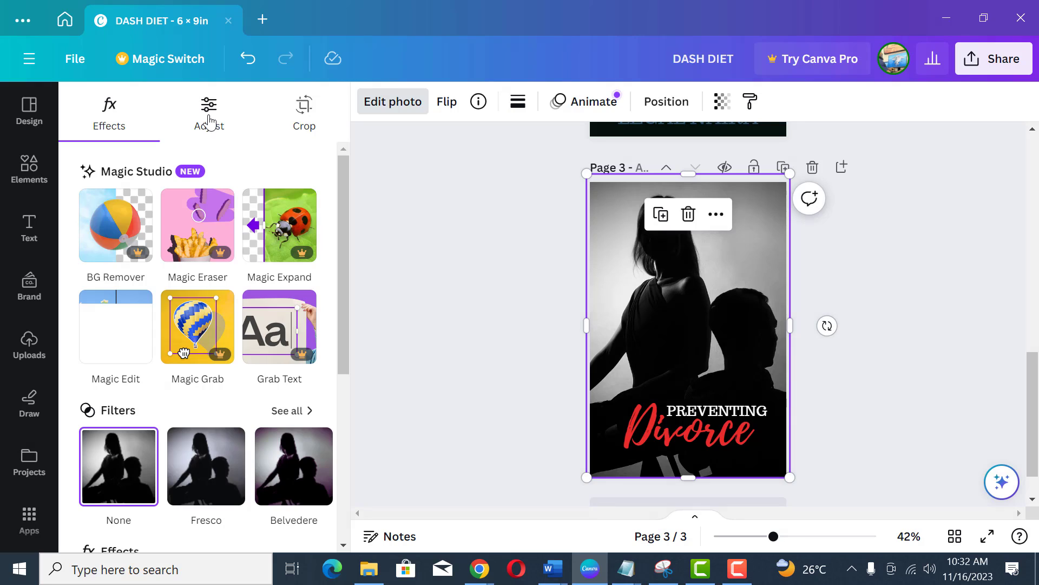
{"action": "left_click", "coordinate": [209, 120]}
{"action": "scroll", "coordinate": [188, 372], "scroll_direction": "down", "scroll_amount": 3}
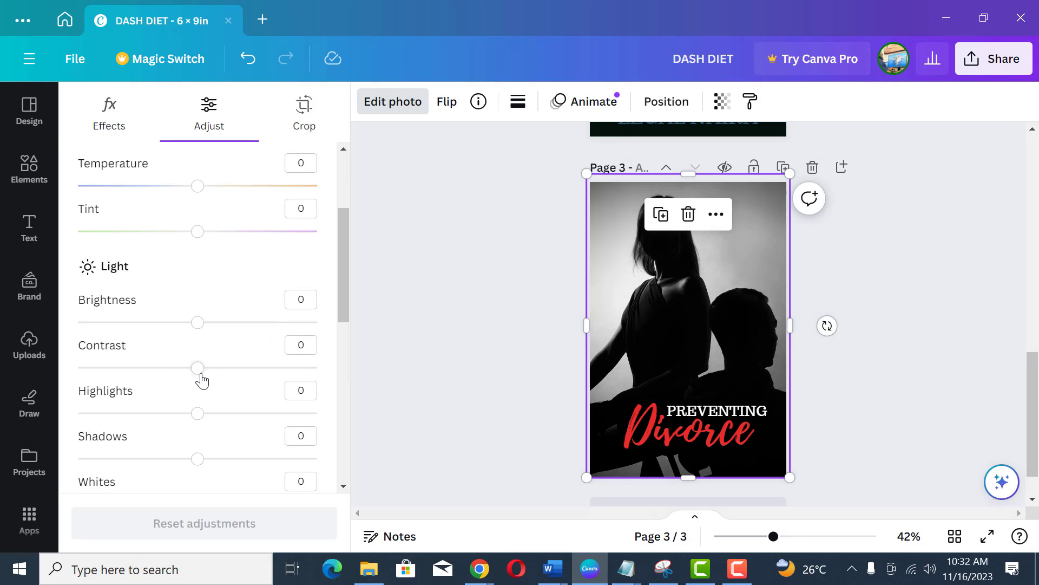
{"action": "left_click_drag", "start_coordinate": [202, 377], "coordinate": [236, 375]}
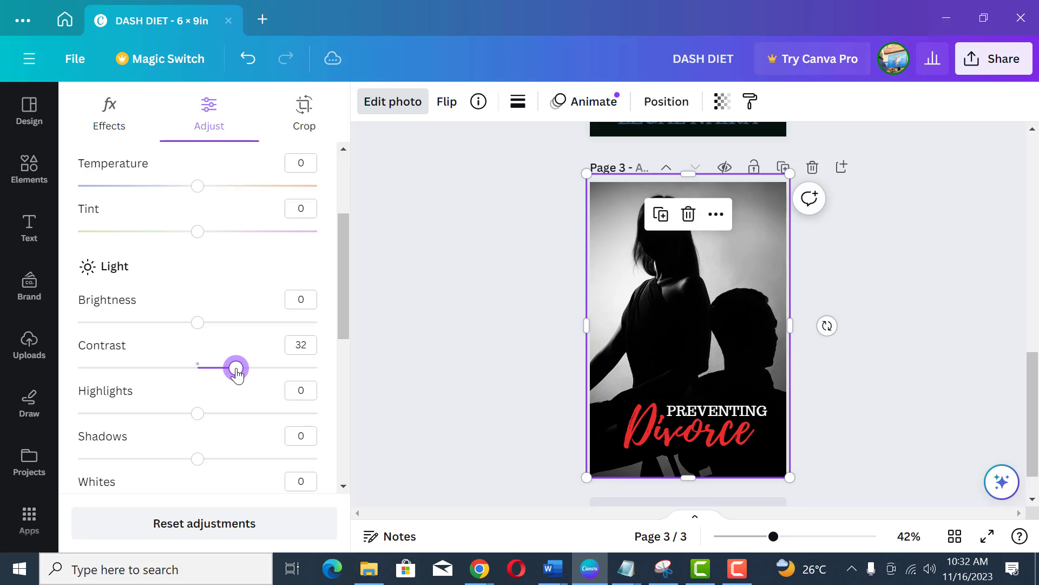
{"action": "left_click", "coordinate": [197, 323]}
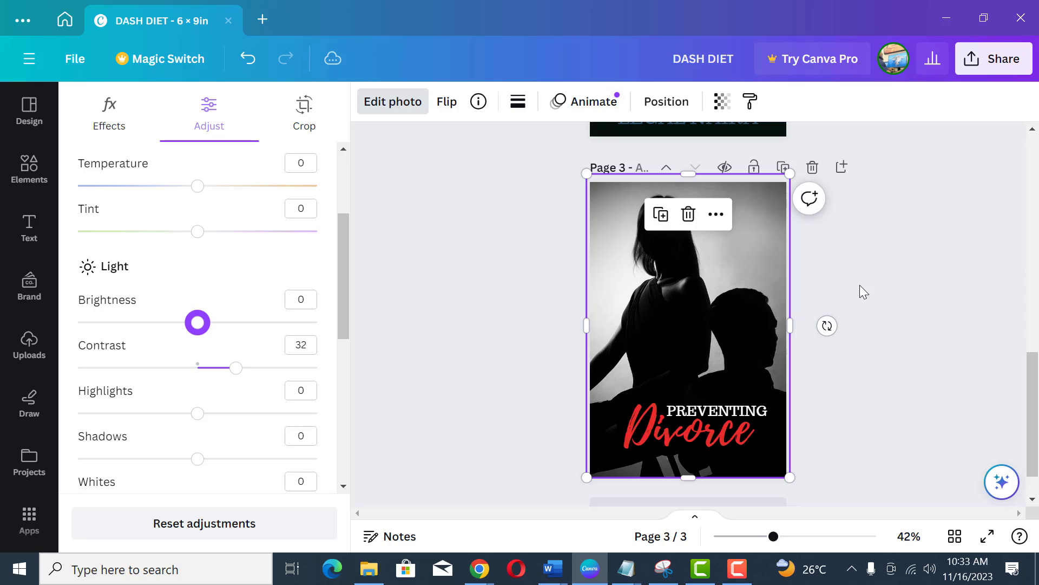
{"action": "left_click", "coordinate": [711, 414]}
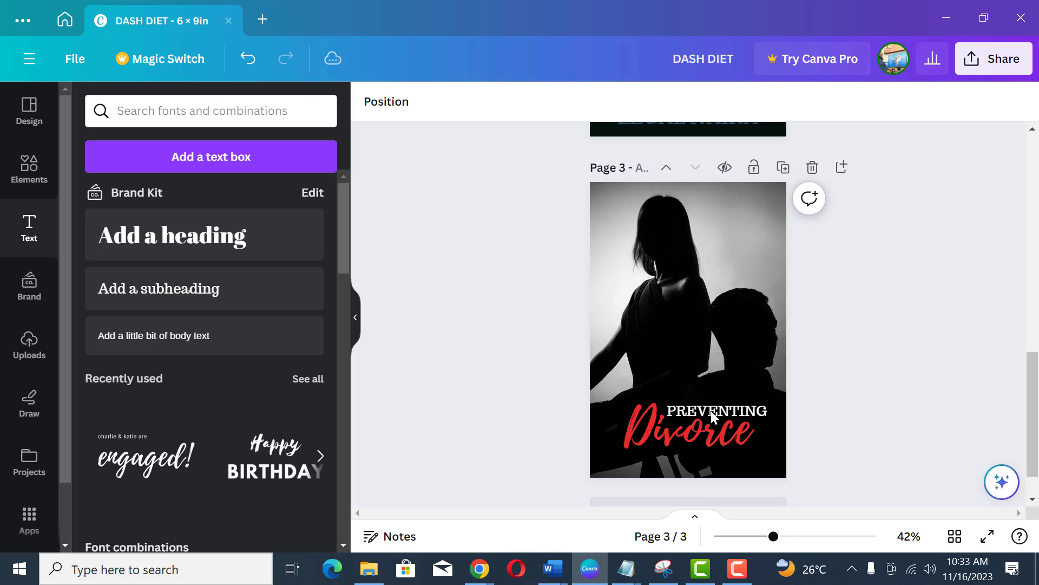
Step: Move the PREVENTING and Divorce texts slightly upward on the page
{"action": "left_click", "coordinate": [711, 410]}
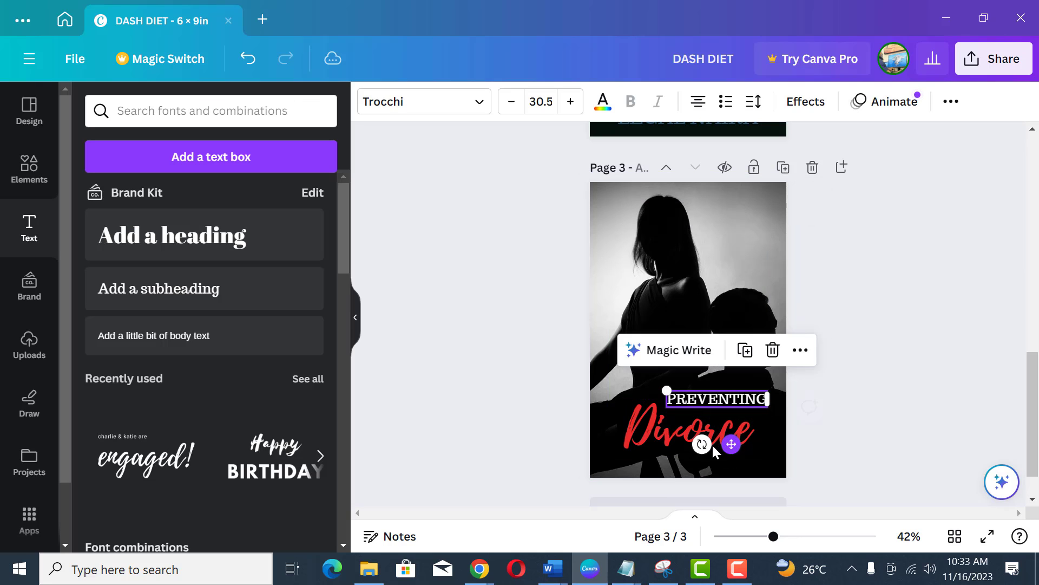
{"action": "left_click", "coordinate": [703, 441]}
{"action": "left_click_drag", "start_coordinate": [664, 428], "coordinate": [663, 420]}
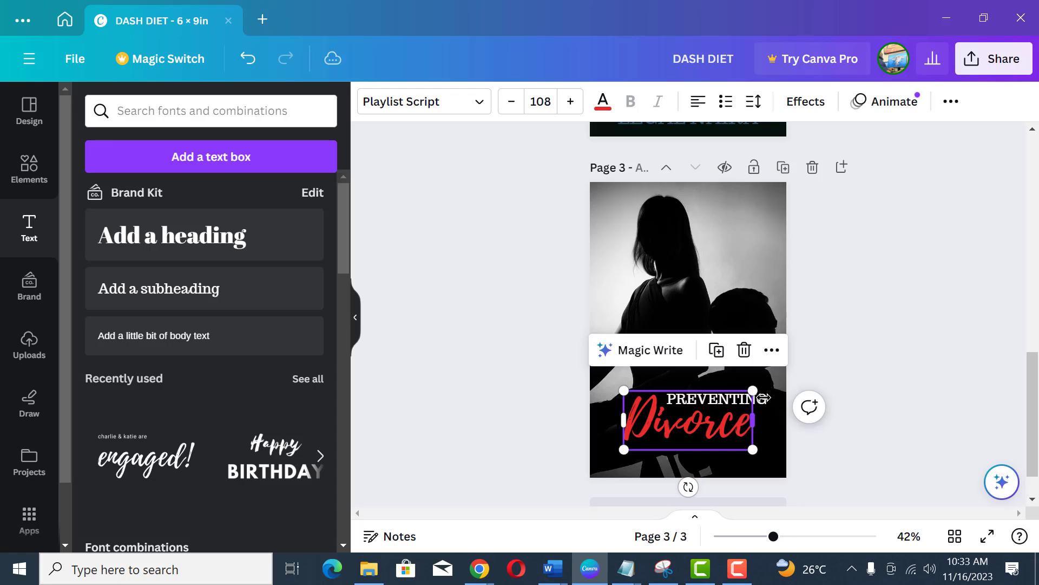
{"action": "left_click", "coordinate": [756, 401]}
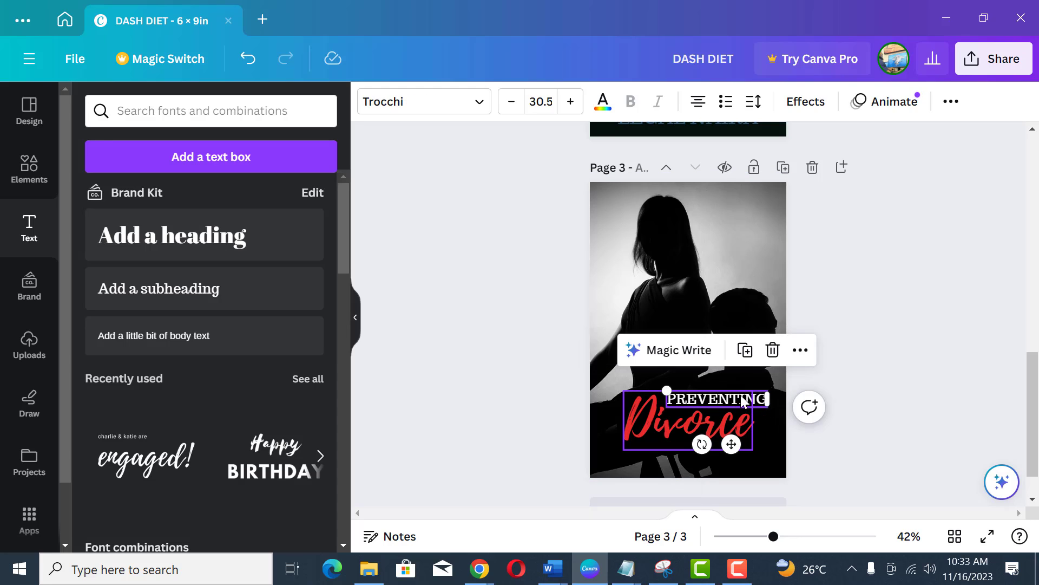
{"action": "left_click", "coordinate": [829, 299]}
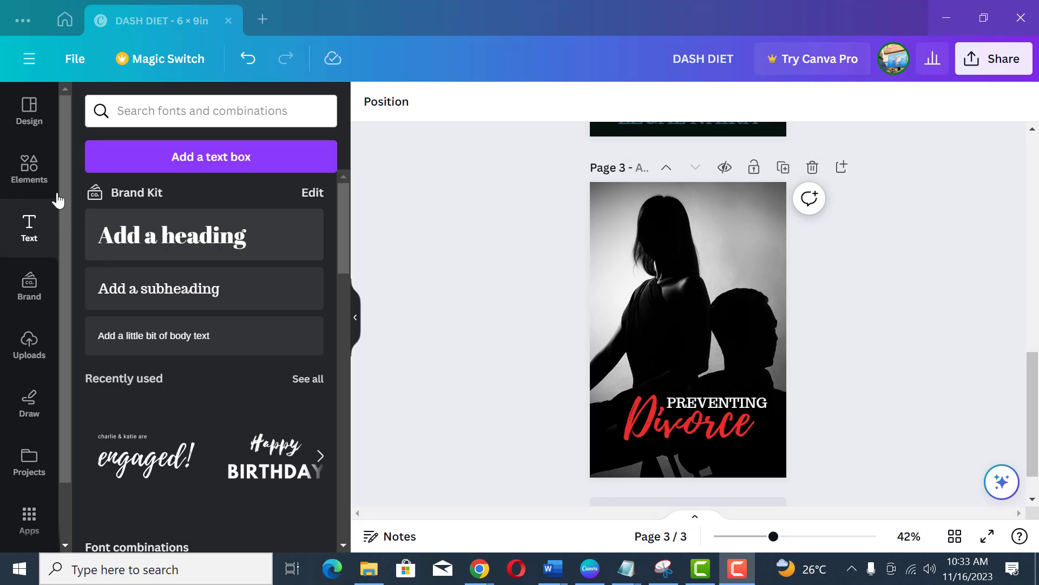
Step: Add a square shape and stretch it into a wide band across the page just below Divorce
{"action": "left_click", "coordinate": [39, 175]}
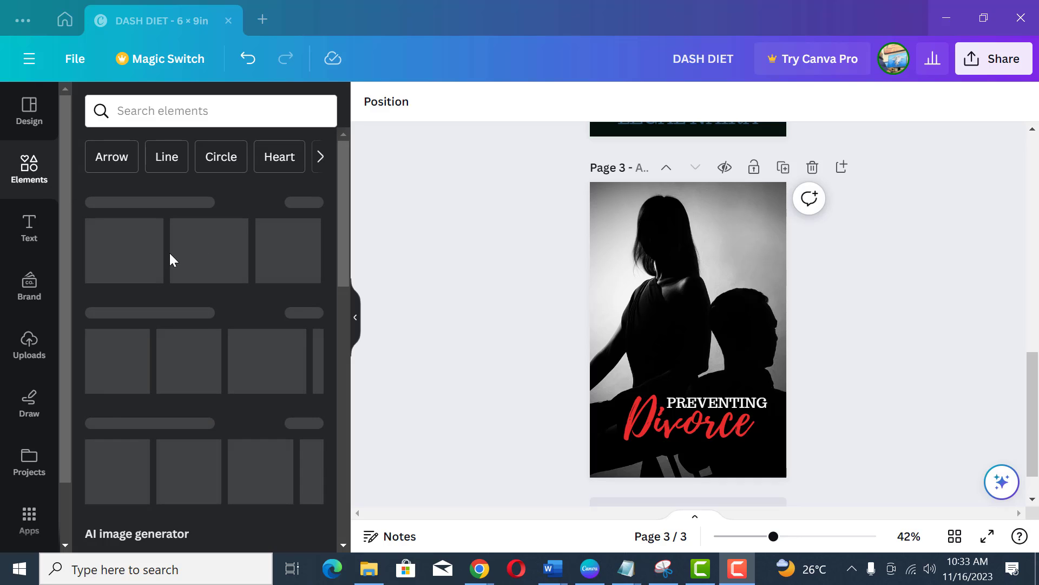
{"action": "left_click", "coordinate": [114, 262]}
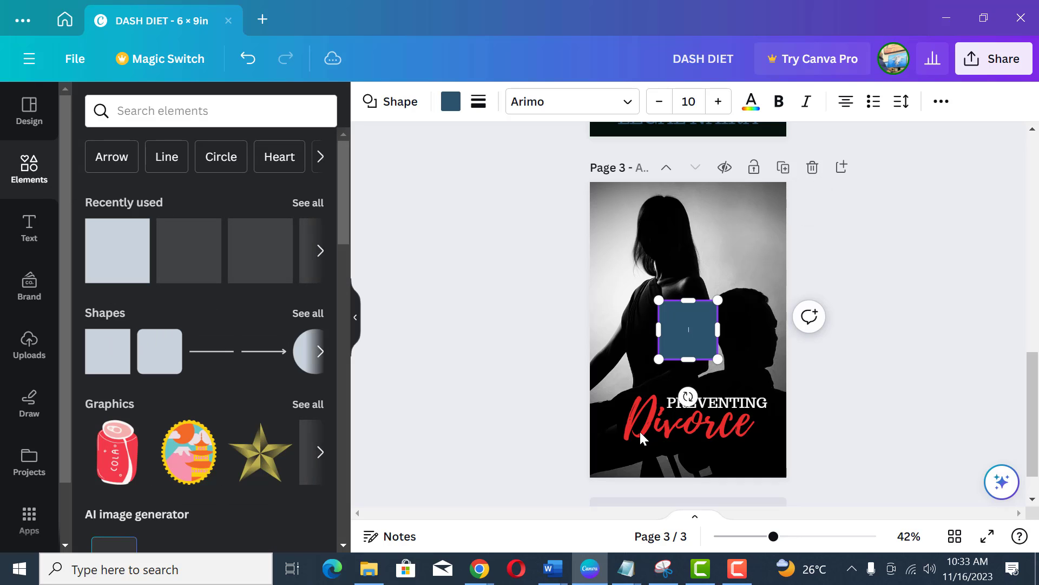
{"action": "left_click_drag", "start_coordinate": [683, 365], "coordinate": [811, 449]}
{"action": "left_click_drag", "start_coordinate": [587, 450], "coordinate": [577, 449]}
{"action": "left_click_drag", "start_coordinate": [694, 479], "coordinate": [694, 461]}
{"action": "left_click_drag", "start_coordinate": [694, 420], "coordinate": [694, 432]}
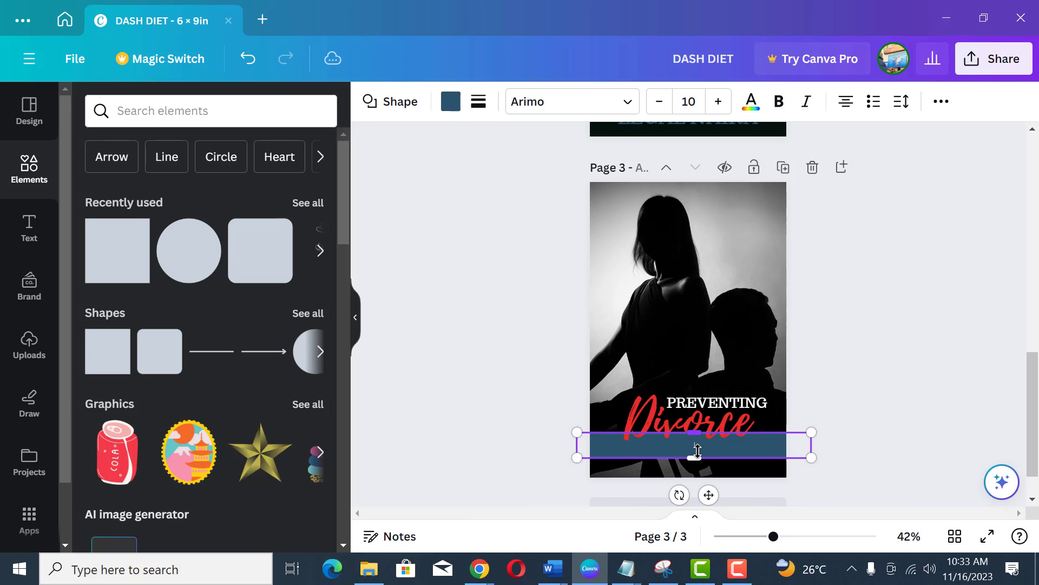
Step: Move the wide band down so it sits along the bottom of the page
{"action": "left_click_drag", "start_coordinate": [708, 492], "coordinate": [703, 505]}
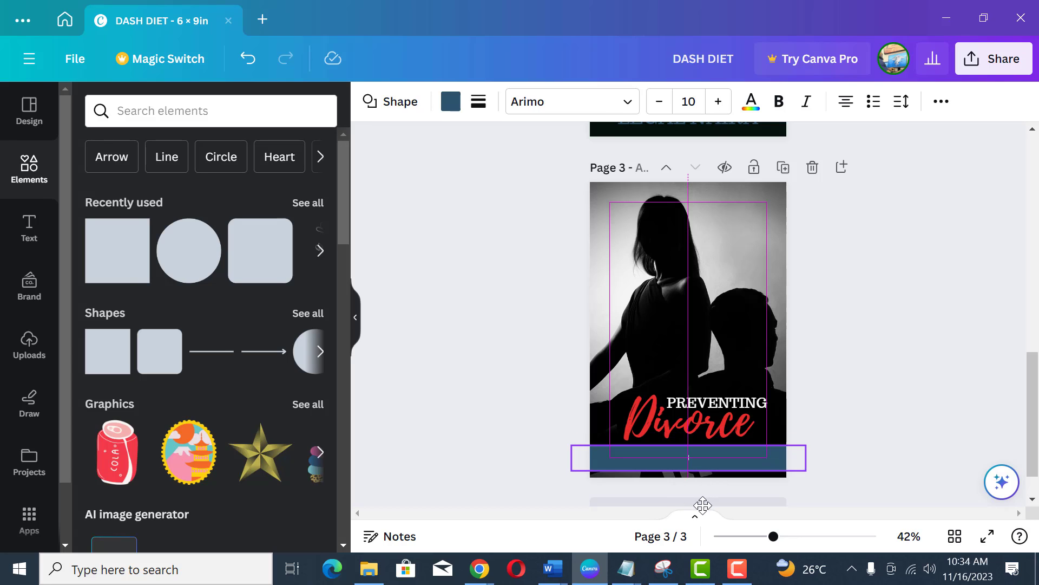
{"action": "left_click_drag", "start_coordinate": [702, 505], "coordinate": [702, 505]}
{"action": "left_click", "coordinate": [891, 407]}
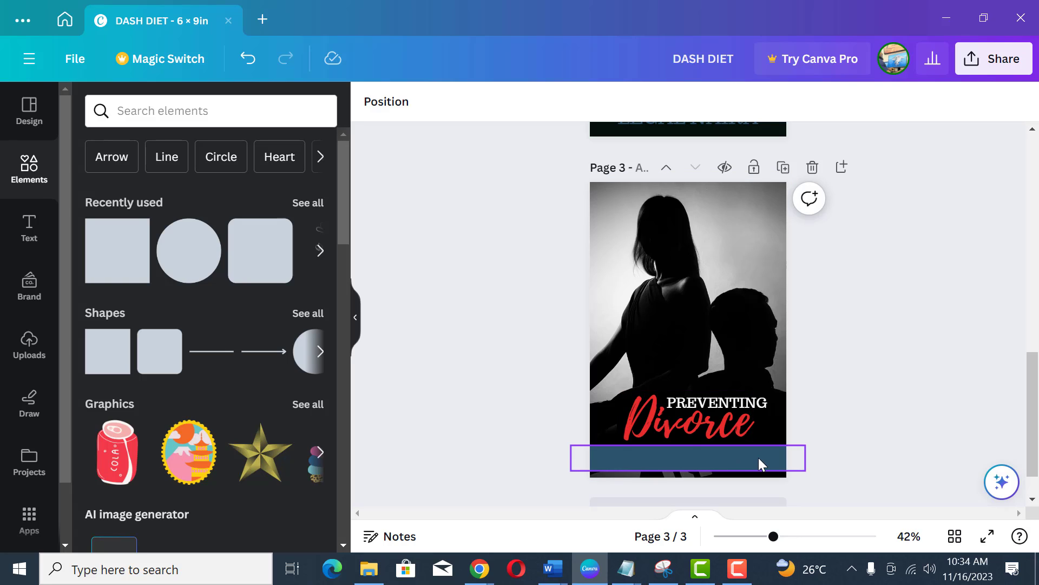
Step: Recolor the band with a light gray sampled from the background photo using the eyedropper
{"action": "left_click", "coordinate": [758, 457]}
{"action": "left_click", "coordinate": [450, 114]}
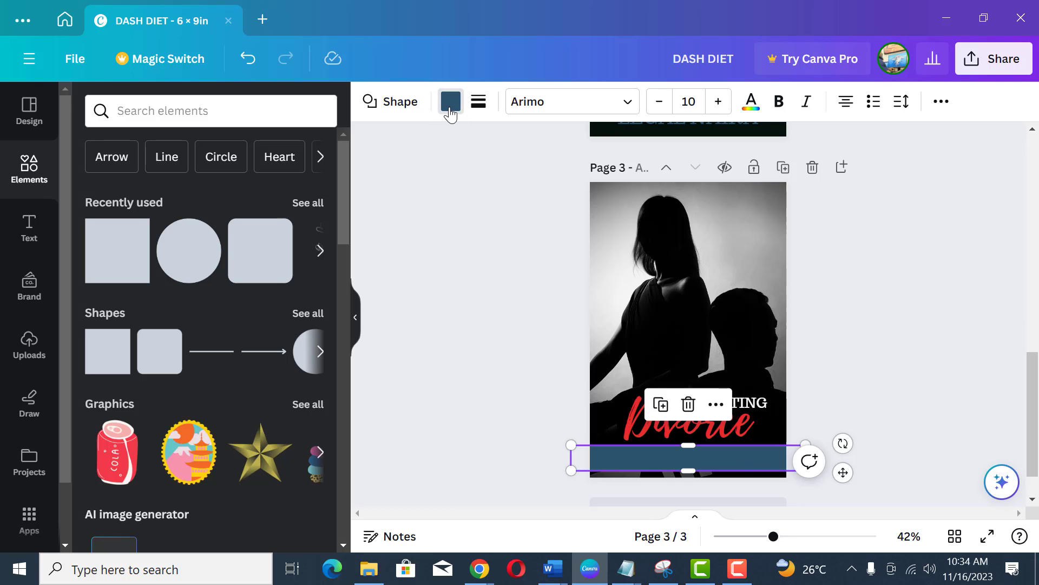
{"action": "left_click", "coordinate": [89, 154]}
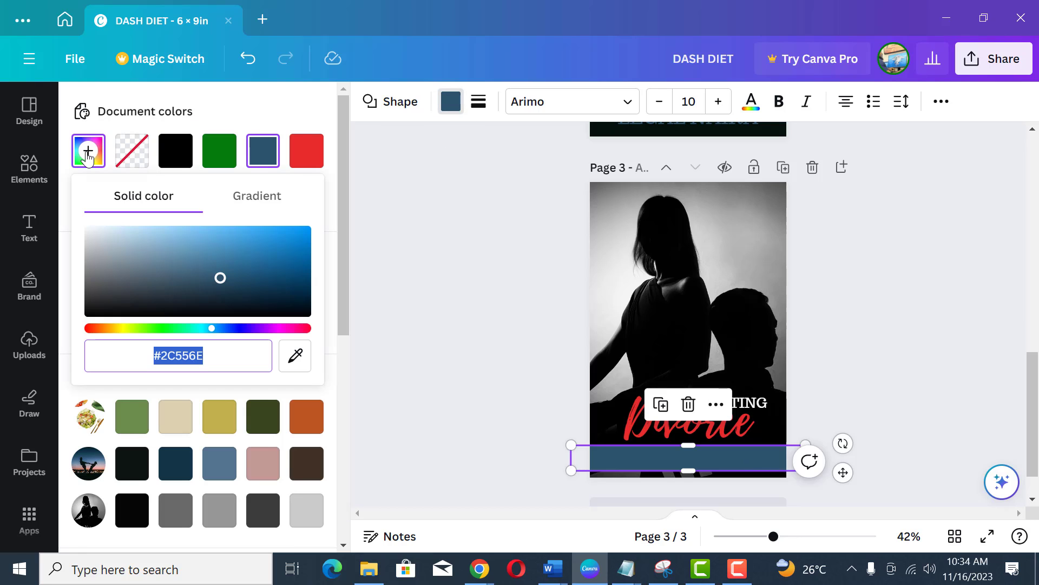
{"action": "left_click", "coordinate": [295, 356]}
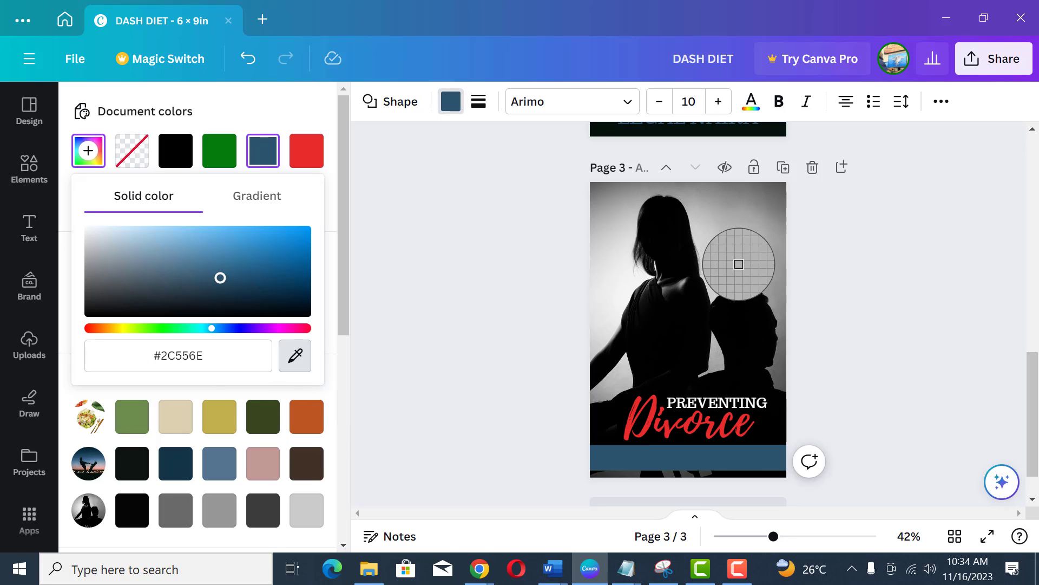
{"action": "left_click", "coordinate": [735, 245]}
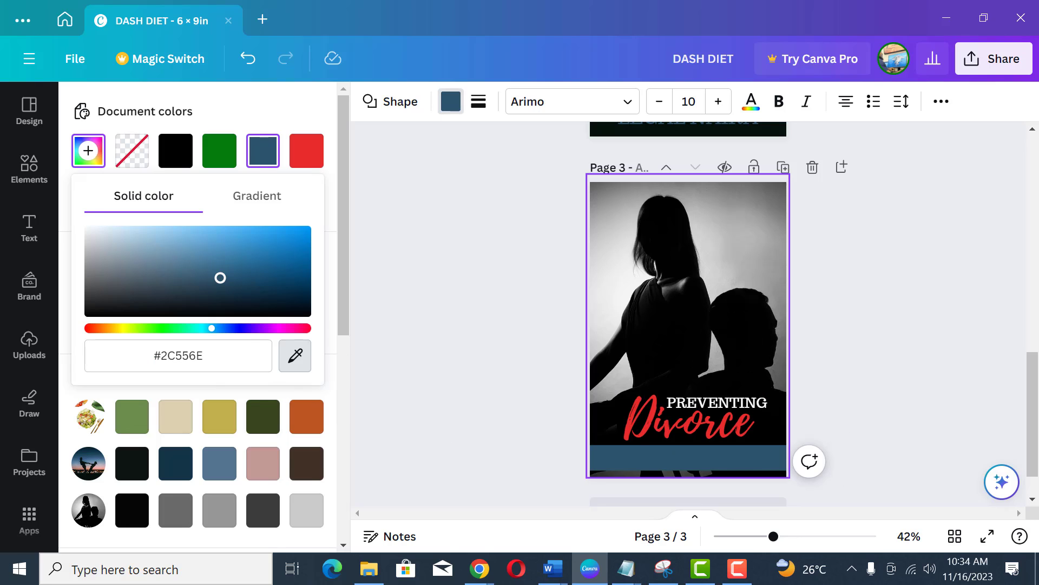
{"action": "left_click", "coordinate": [860, 341]}
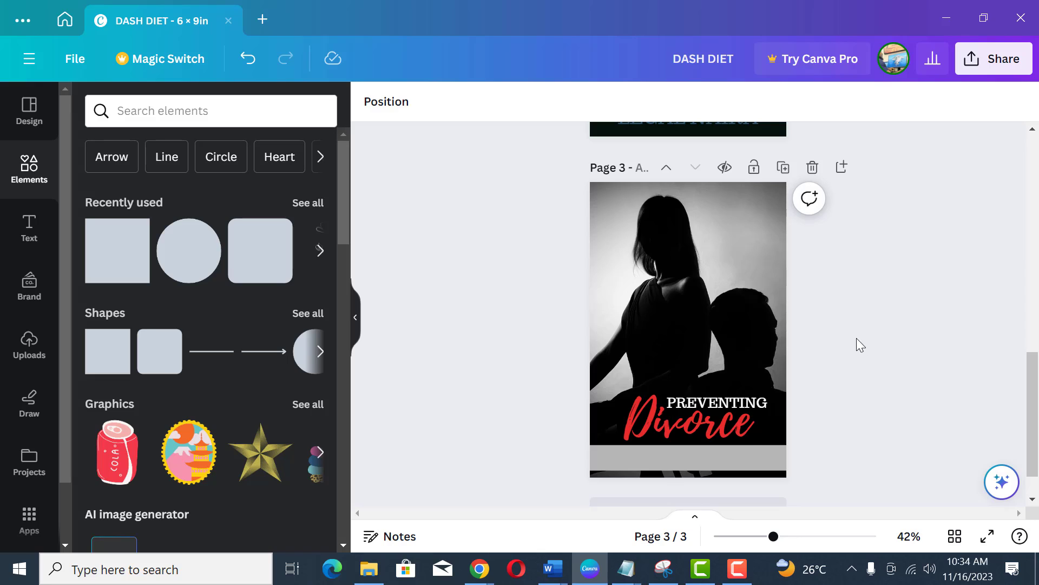
Step: Duplicate the PREVENTING text, move the copy up, and replace its wording with the pasted author name
{"action": "left_click", "coordinate": [769, 403]}
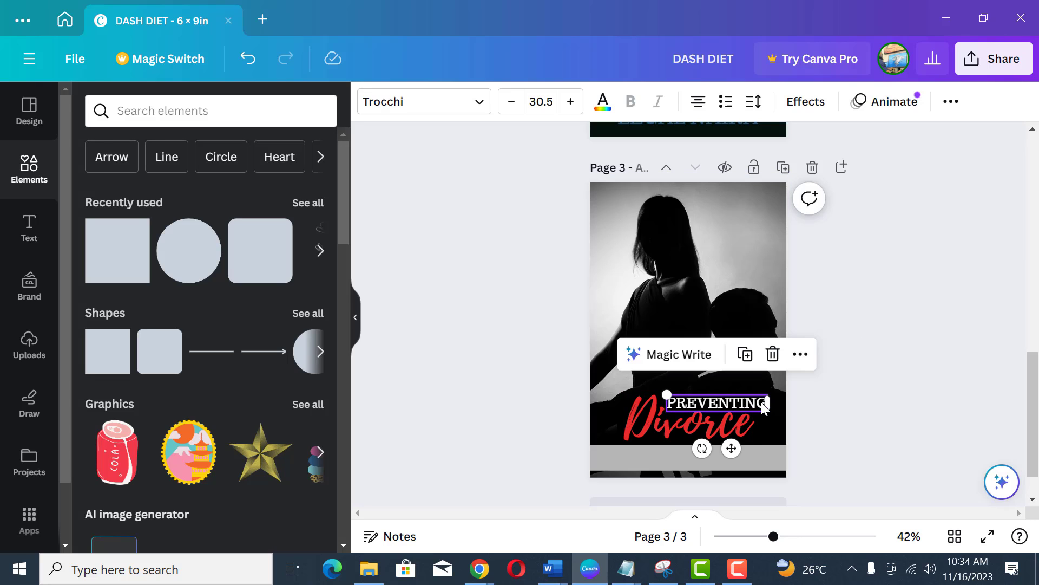
{"action": "left_click", "coordinate": [750, 358]}
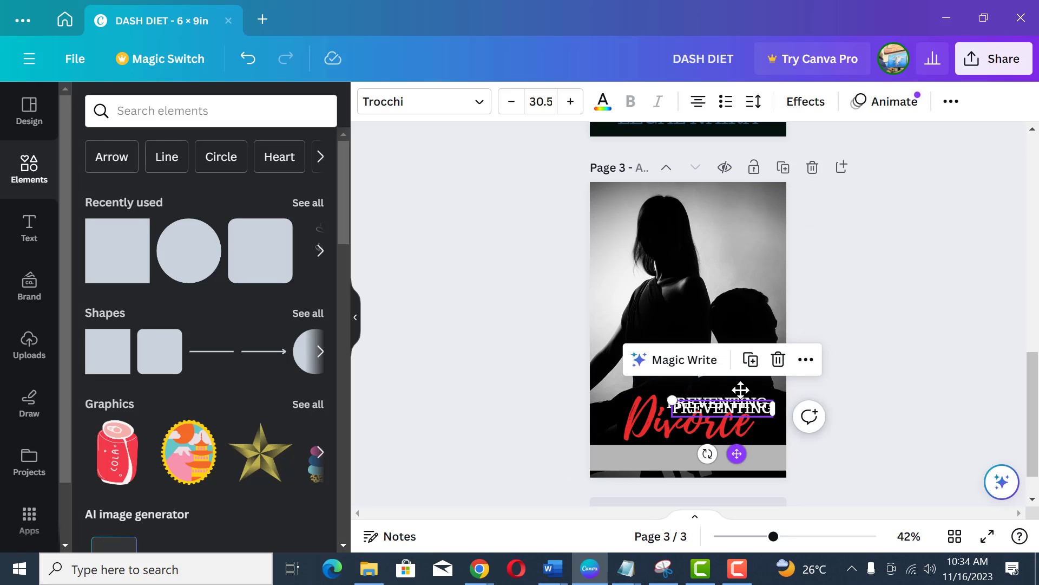
{"action": "left_click_drag", "start_coordinate": [761, 410], "coordinate": [761, 308]}
{"action": "double_click", "coordinate": [762, 309]}
{"action": "type", "text": "LEGAL NAIRA"}
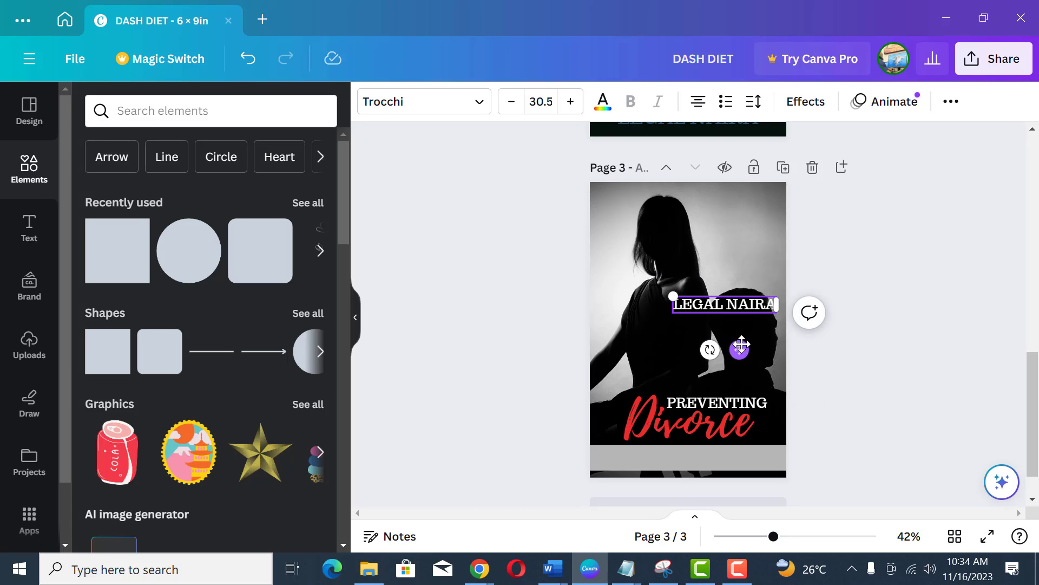
Step: Shrink the author name text, place it centered on the gray band, and color it black
{"action": "left_click_drag", "start_coordinate": [672, 296], "coordinate": [697, 300]}
{"action": "left_click_drag", "start_coordinate": [751, 347], "coordinate": [699, 499]}
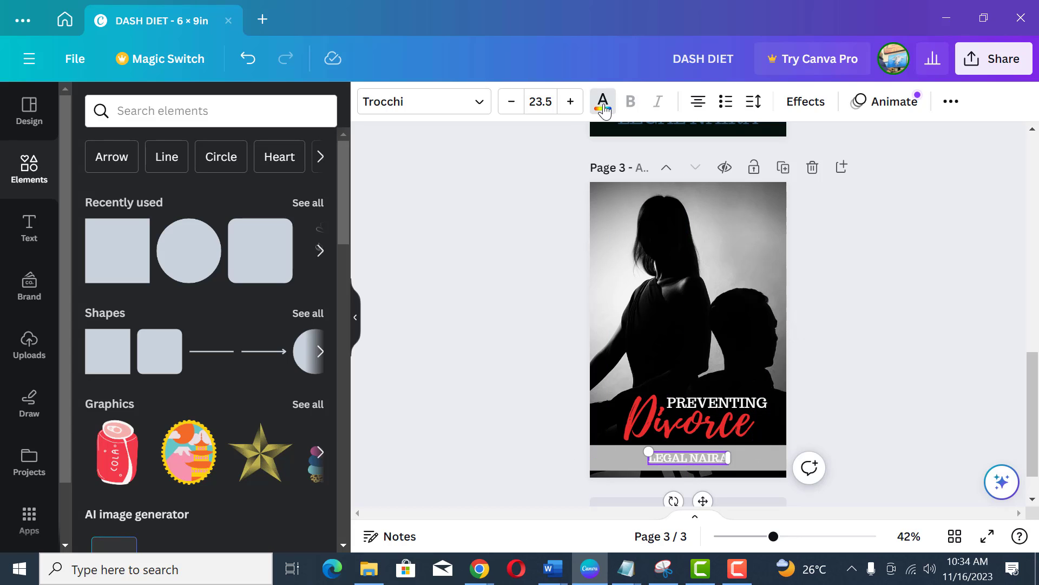
{"action": "left_click", "coordinate": [603, 103]}
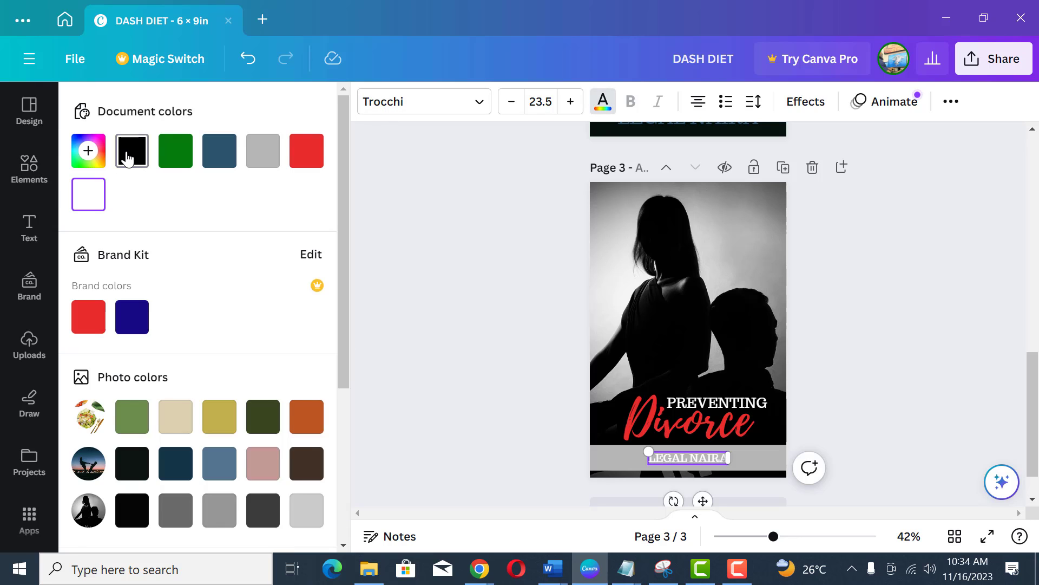
{"action": "left_click", "coordinate": [924, 313]}
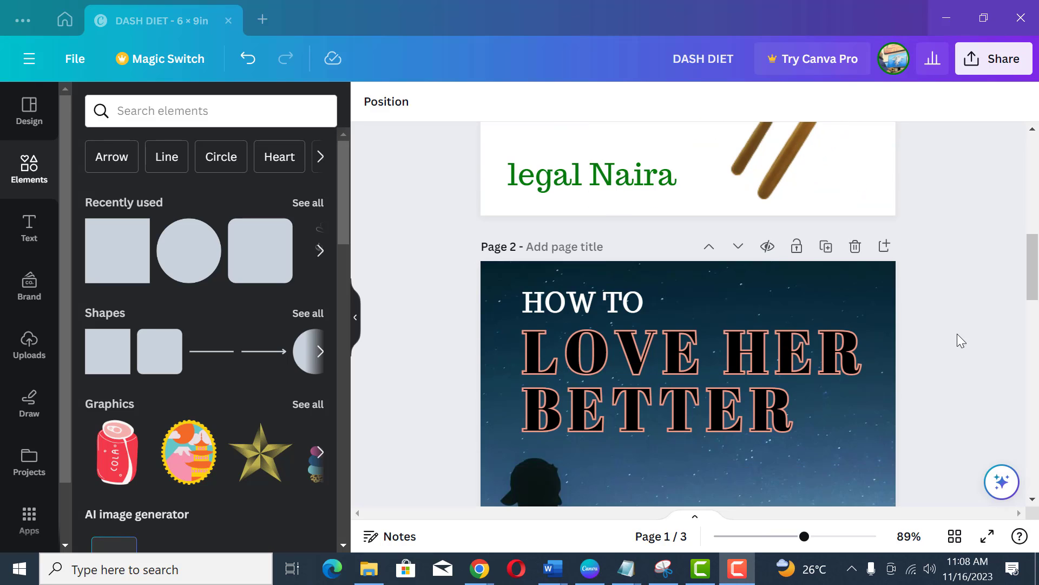
Step: Scroll through the pages to review the finished covers
{"action": "scroll", "coordinate": [957, 333], "scroll_direction": "down", "scroll_amount": 2}
{"action": "scroll", "coordinate": [957, 333], "scroll_direction": "down", "scroll_amount": 10}
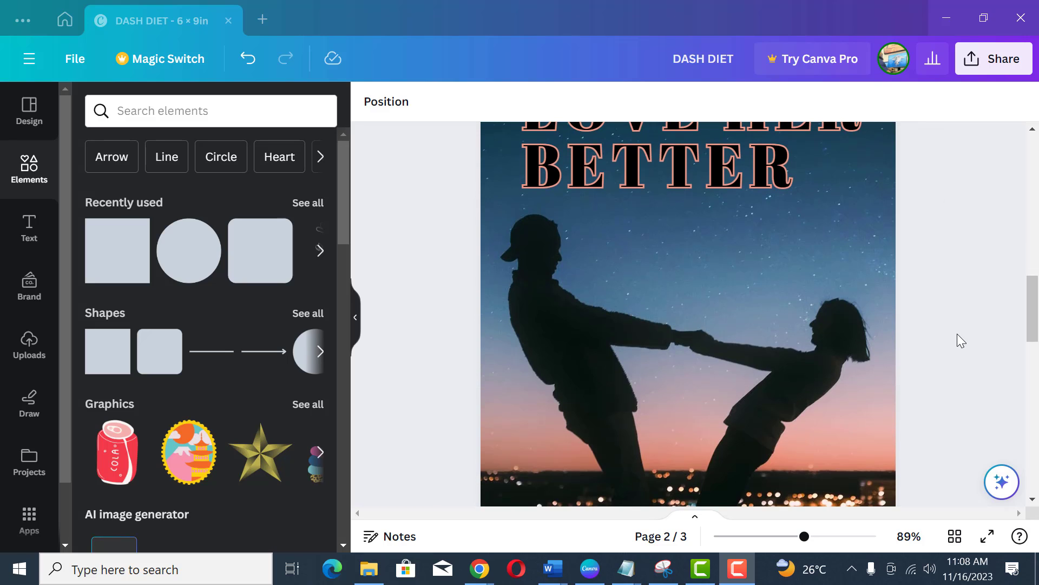
{"action": "scroll", "coordinate": [957, 334], "scroll_direction": "down", "scroll_amount": 10}
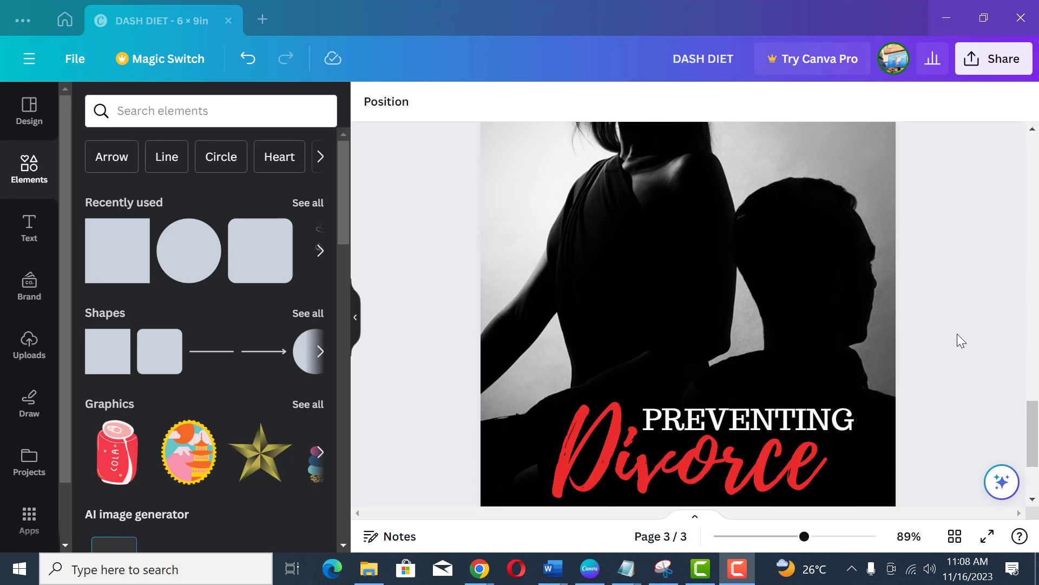
{"action": "scroll", "coordinate": [957, 333], "scroll_direction": "up", "scroll_amount": 3}
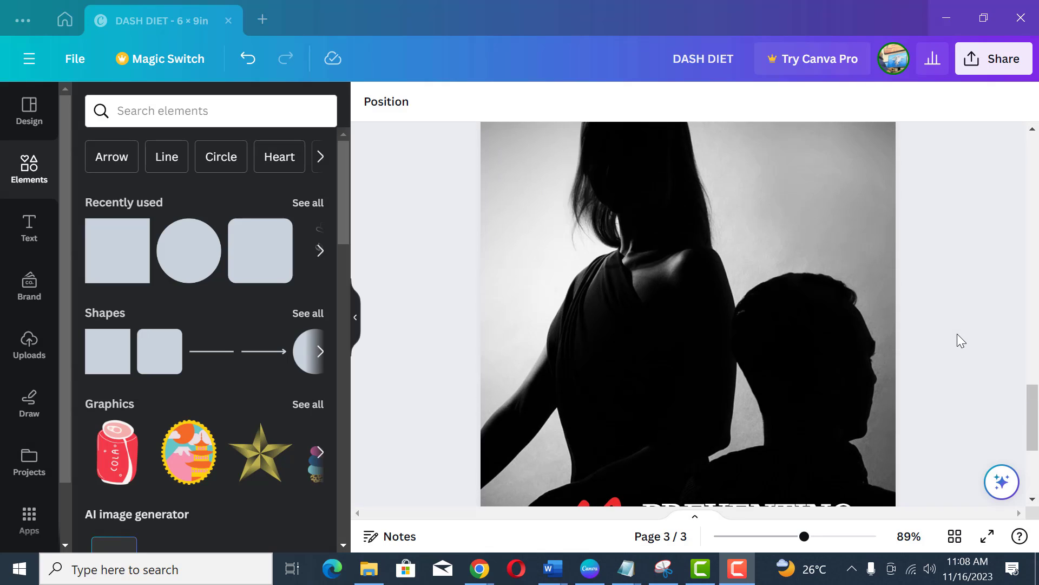
{"action": "scroll", "coordinate": [958, 334], "scroll_direction": "down", "scroll_amount": 5}
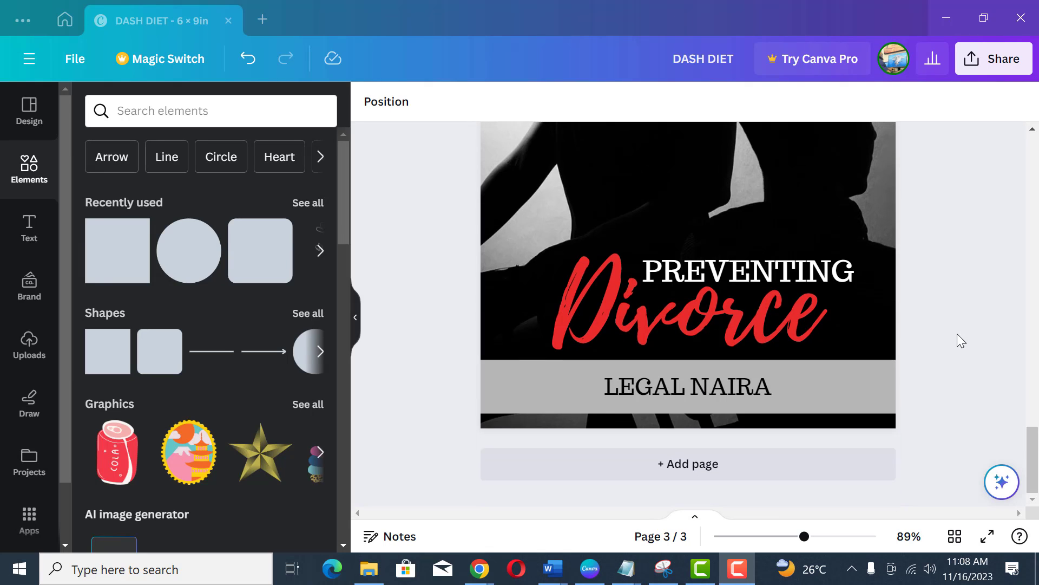
{"action": "scroll", "coordinate": [957, 334], "scroll_direction": "up", "scroll_amount": 3}
{"action": "scroll", "coordinate": [957, 334], "scroll_direction": "up", "scroll_amount": 15}
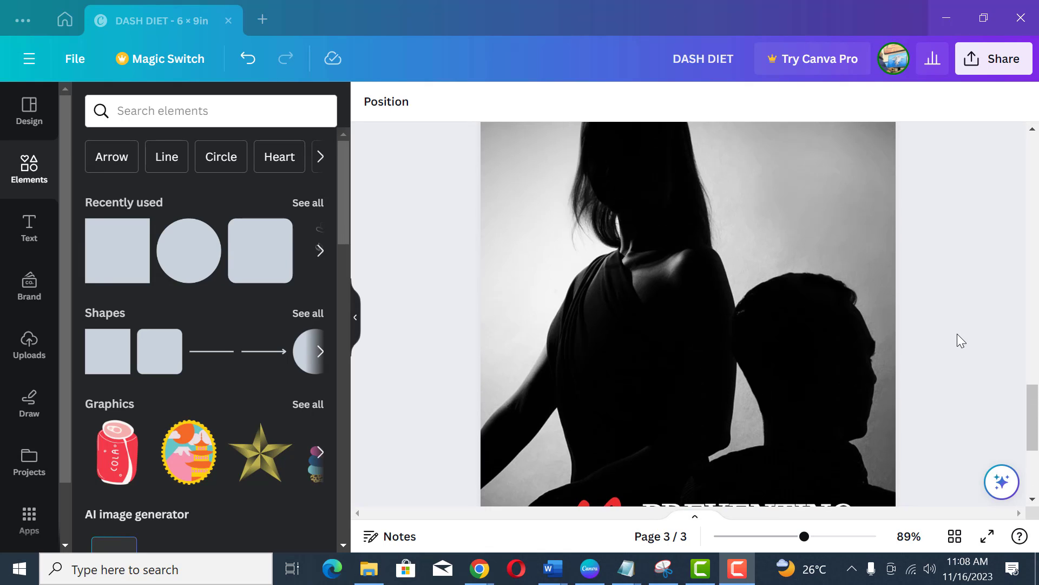
{"action": "scroll", "coordinate": [958, 333], "scroll_direction": "up", "scroll_amount": 3}
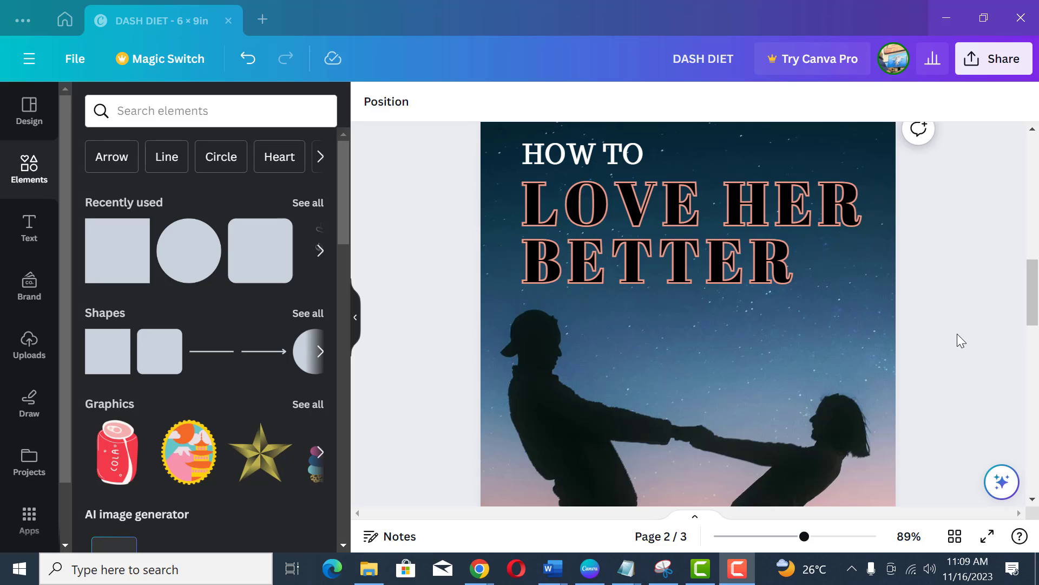
{"action": "scroll", "coordinate": [954, 339], "scroll_direction": "down", "scroll_amount": 2}
{"action": "scroll", "coordinate": [954, 340], "scroll_direction": "up", "scroll_amount": 5}
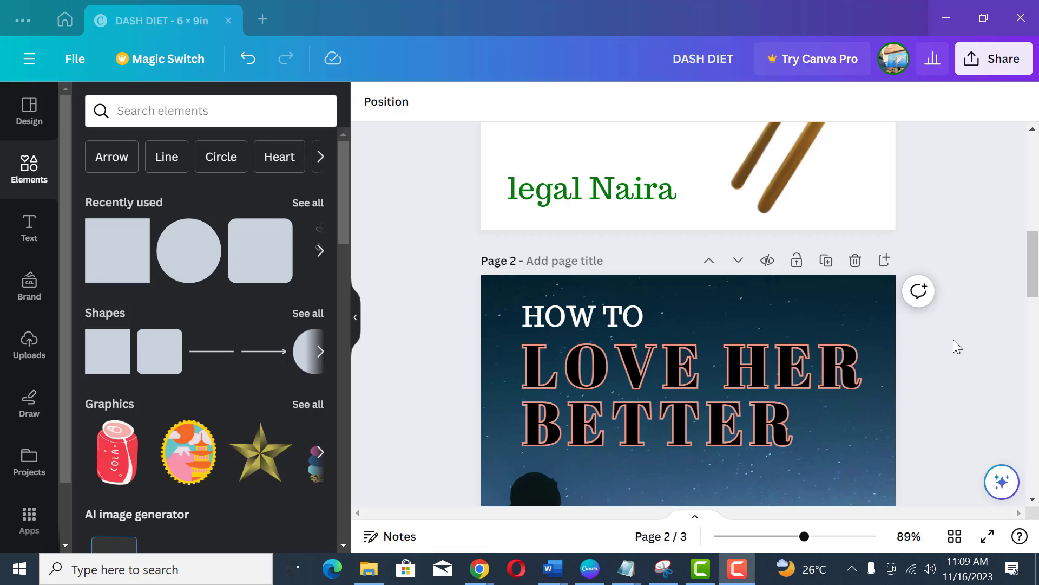